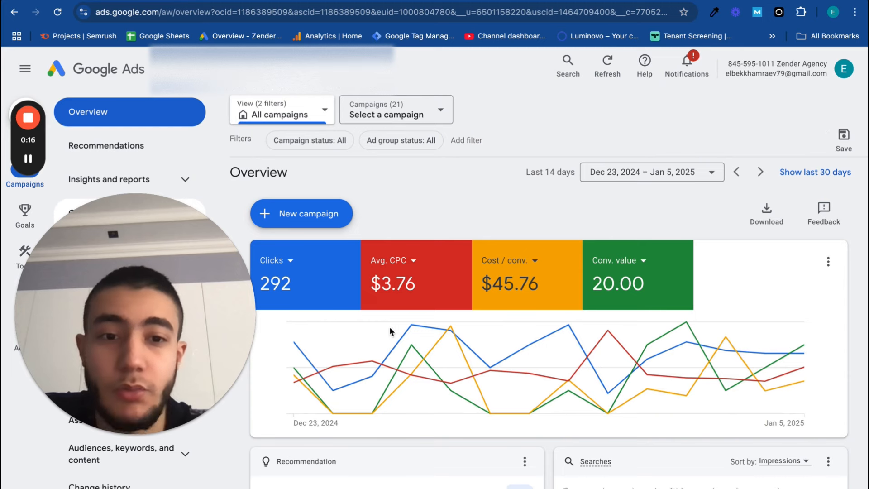
{"action": "mouse_move", "coordinate": [410, 340]}
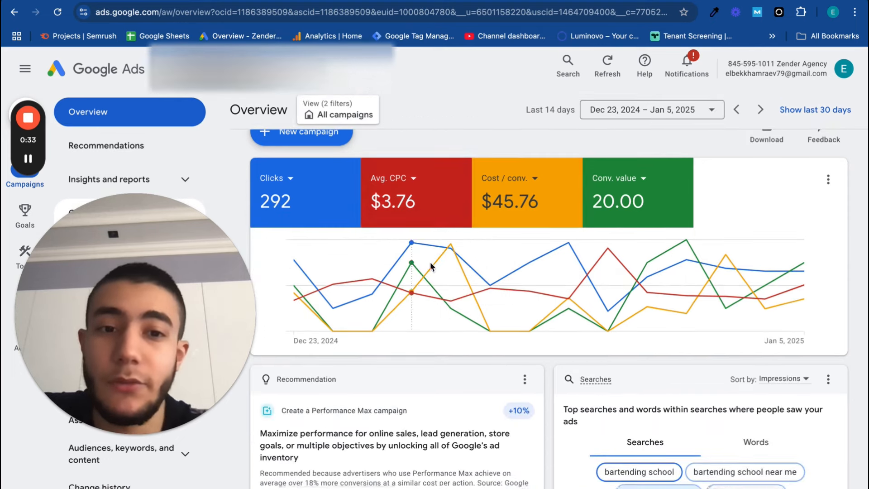
{"action": "scroll", "coordinate": [531, 166], "scroll_direction": "up", "scroll_amount": 1}
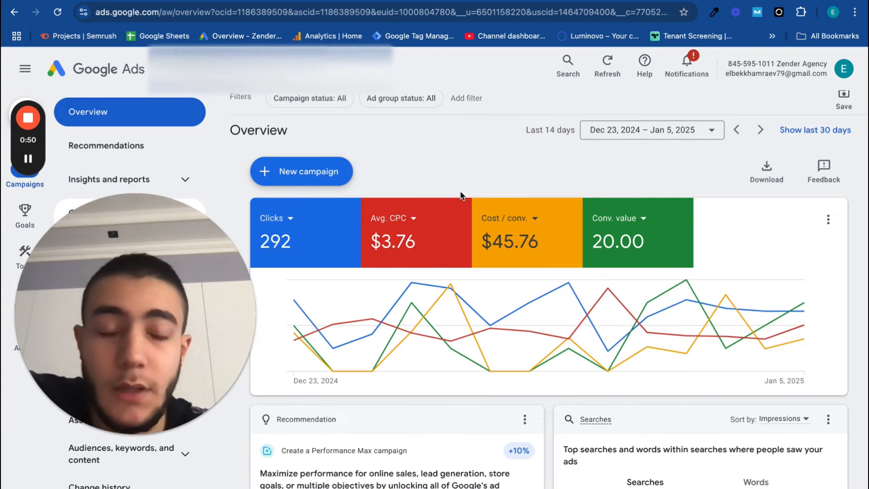
{"action": "scroll", "coordinate": [461, 196], "scroll_direction": "down", "scroll_amount": 1}
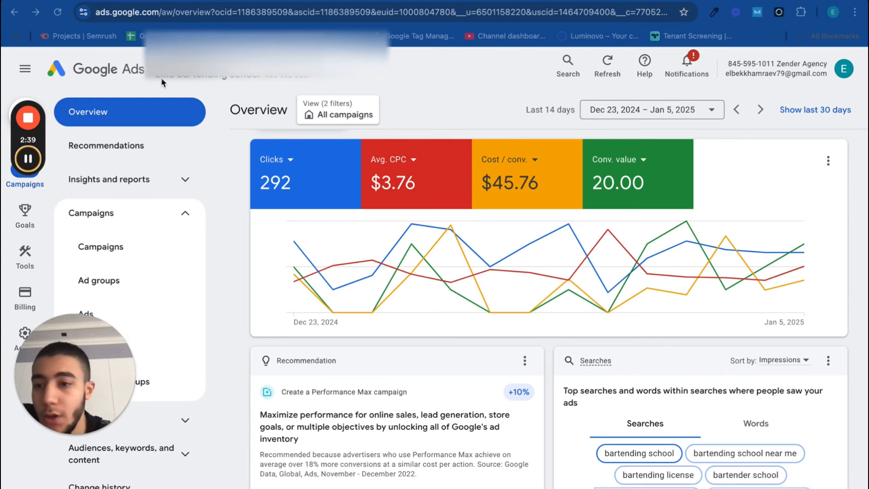
Get keyword ideas for "plumber near me" with Keyword Planner's Discover new keywords option
{"action": "left_click", "coordinate": [22, 256]}
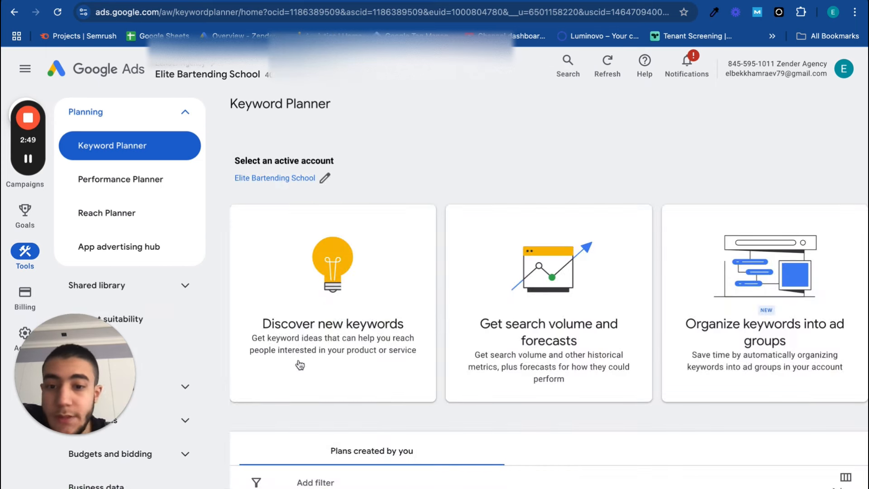
{"action": "left_click", "coordinate": [337, 303]}
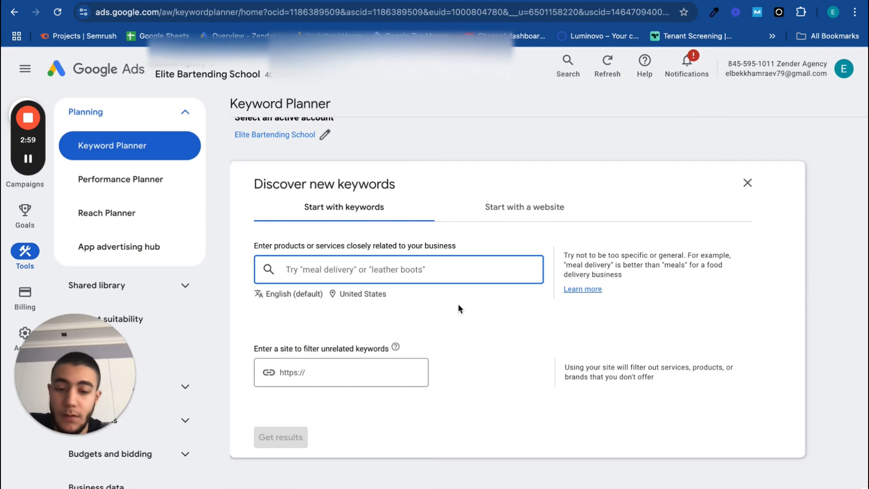
{"action": "type", "text": "plumber near me"}
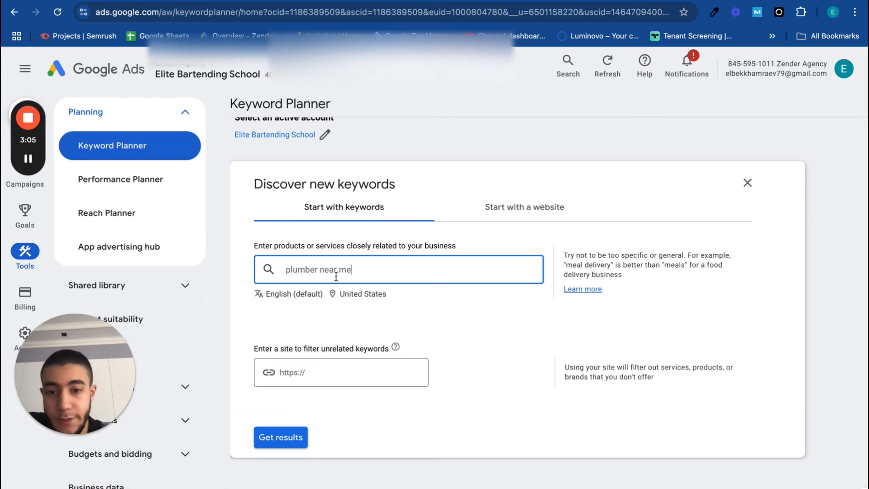
{"action": "left_click_drag", "start_coordinate": [352, 269], "coordinate": [327, 272]}
{"action": "left_click", "coordinate": [360, 269]}
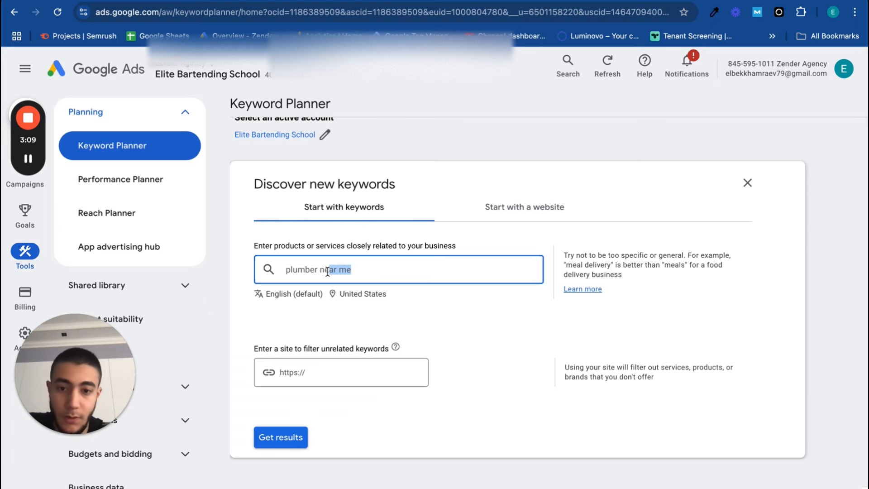
{"action": "left_click", "coordinate": [386, 273]}
{"action": "key", "text": "Return"}
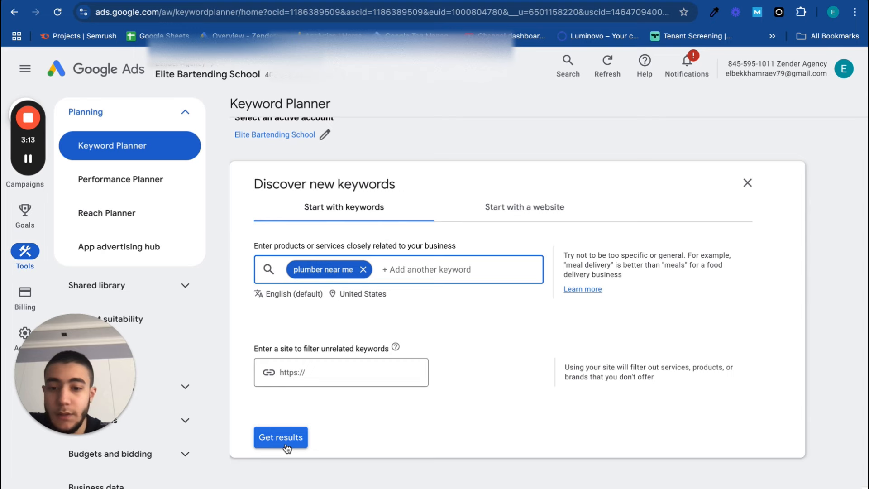
{"action": "left_click", "coordinate": [269, 445]}
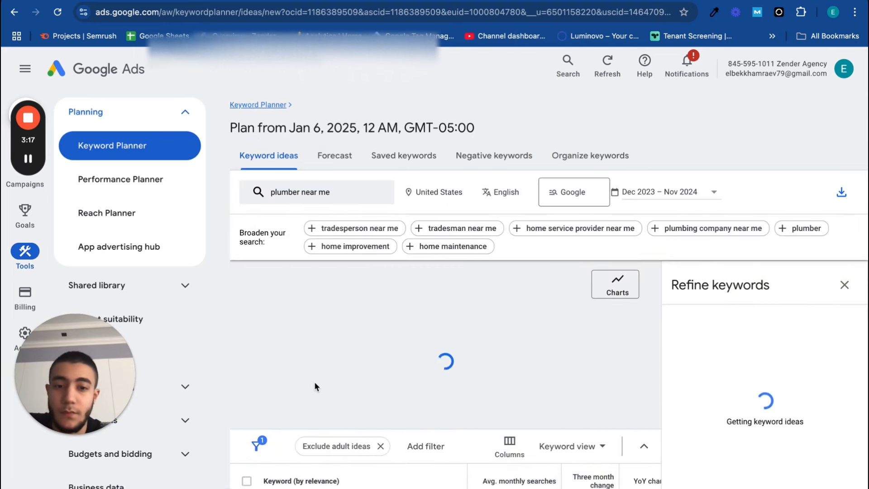
Examine the nationwide keyword ideas' average monthly searches, competition and low and high top-of-page bids
{"action": "scroll", "coordinate": [314, 381], "scroll_direction": "down", "scroll_amount": 2}
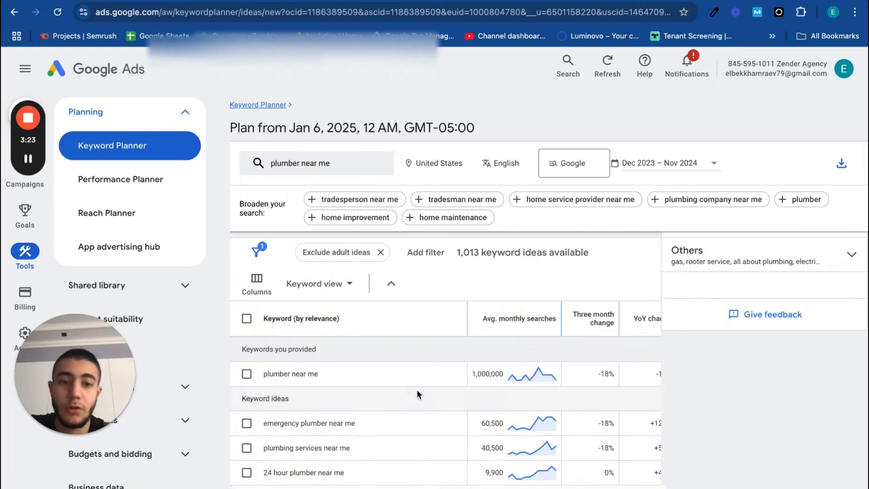
{"action": "scroll", "coordinate": [500, 447], "scroll_direction": "right", "scroll_amount": 5}
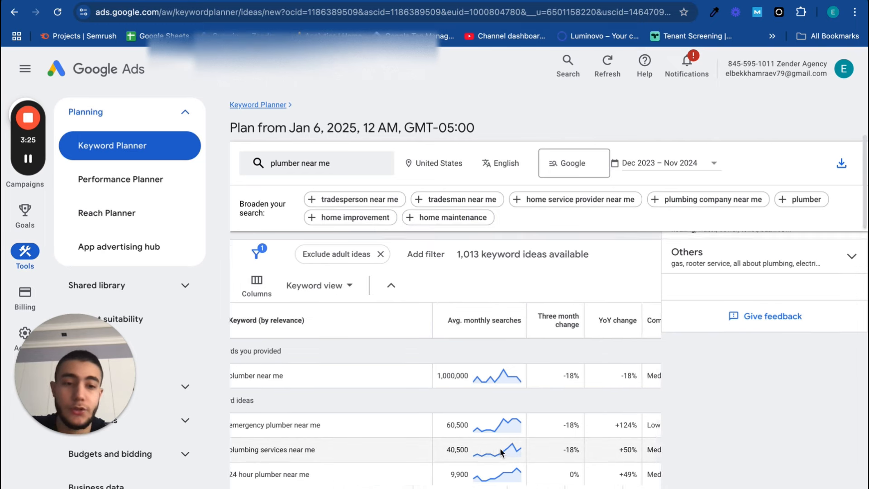
{"action": "scroll", "coordinate": [501, 450], "scroll_direction": "down", "scroll_amount": 1}
{"action": "scroll", "coordinate": [501, 450], "scroll_direction": "right", "scroll_amount": 5}
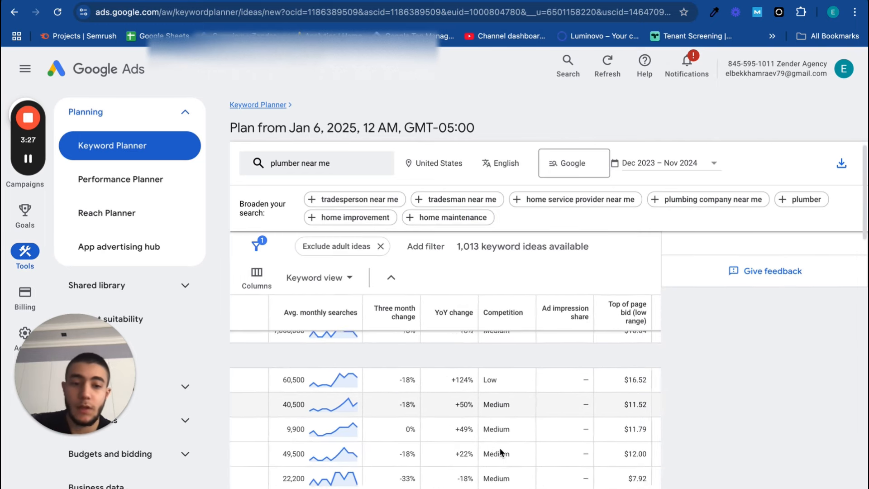
{"action": "scroll", "coordinate": [500, 450], "scroll_direction": "right", "scroll_amount": 3}
{"action": "scroll", "coordinate": [500, 450], "scroll_direction": "up", "scroll_amount": 1}
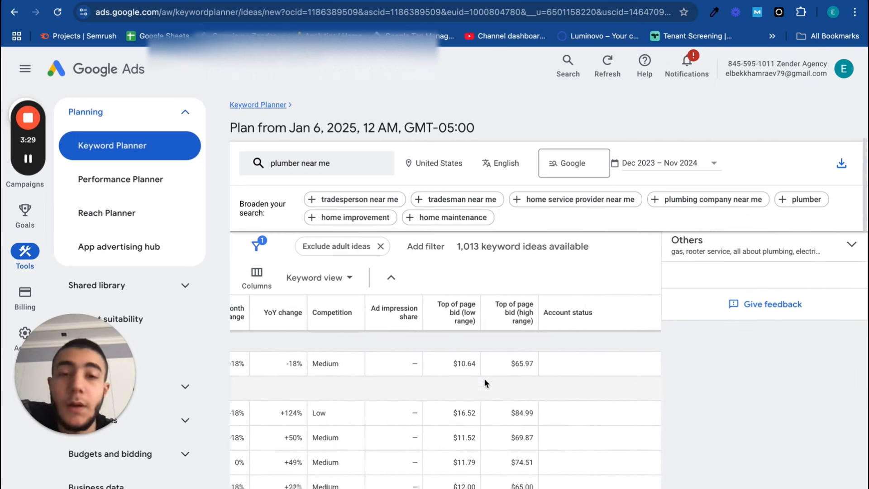
{"action": "scroll", "coordinate": [472, 465], "scroll_direction": "down", "scroll_amount": 1}
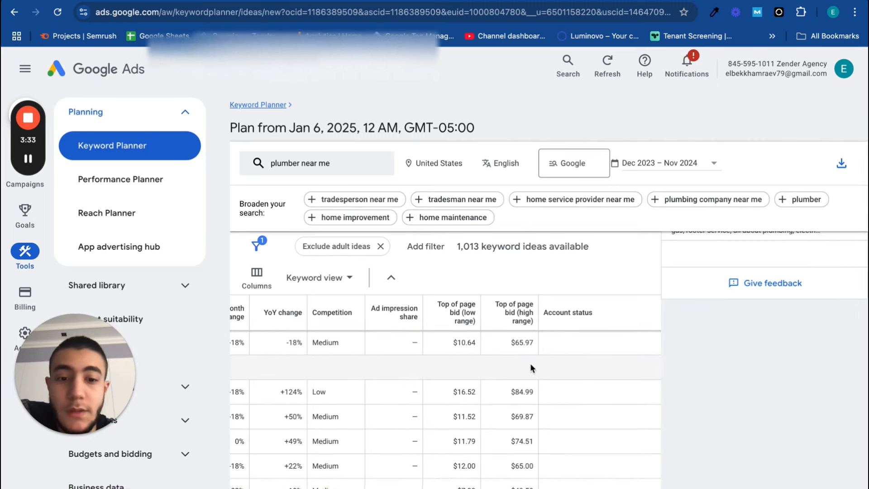
{"action": "scroll", "coordinate": [452, 433], "scroll_direction": "left", "scroll_amount": 1}
{"action": "scroll", "coordinate": [452, 433], "scroll_direction": "left", "scroll_amount": 10}
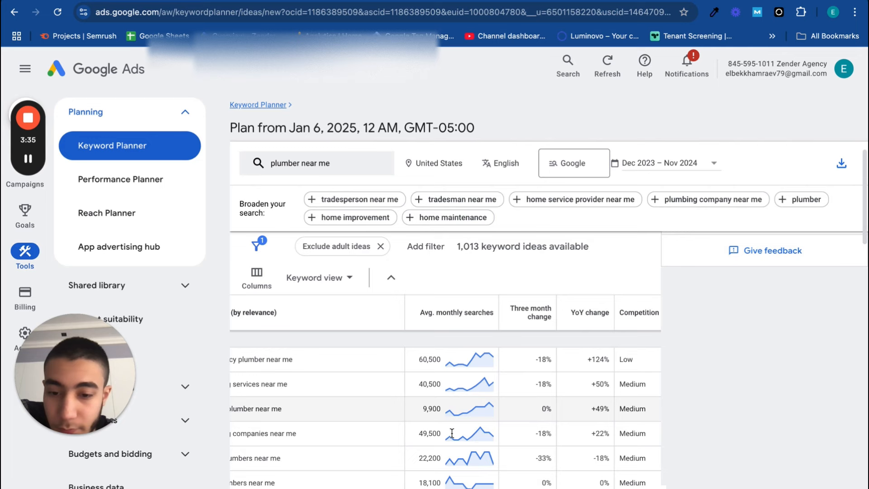
{"action": "scroll", "coordinate": [451, 432], "scroll_direction": "up", "scroll_amount": 1}
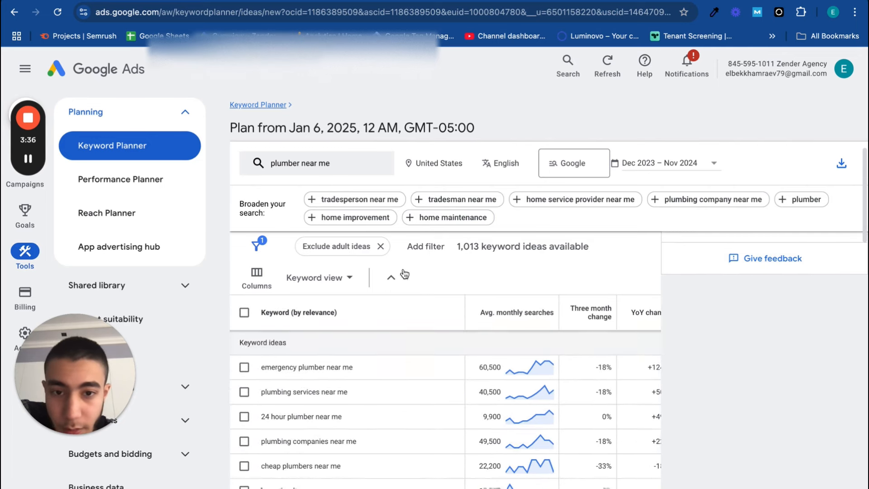
Change the plan's target location from the United States to the city of New York, New York, and save it
{"action": "left_click", "coordinate": [435, 163]}
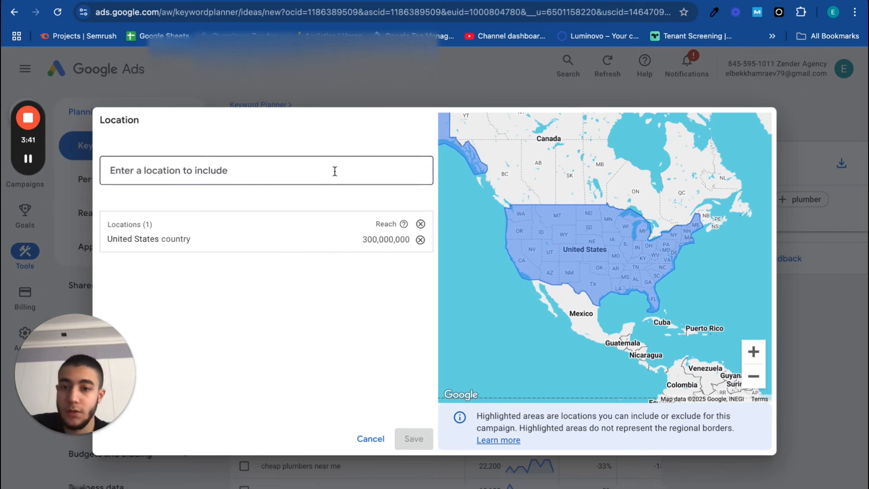
{"action": "left_click", "coordinate": [110, 170]}
{"action": "type", "text": "new york"}
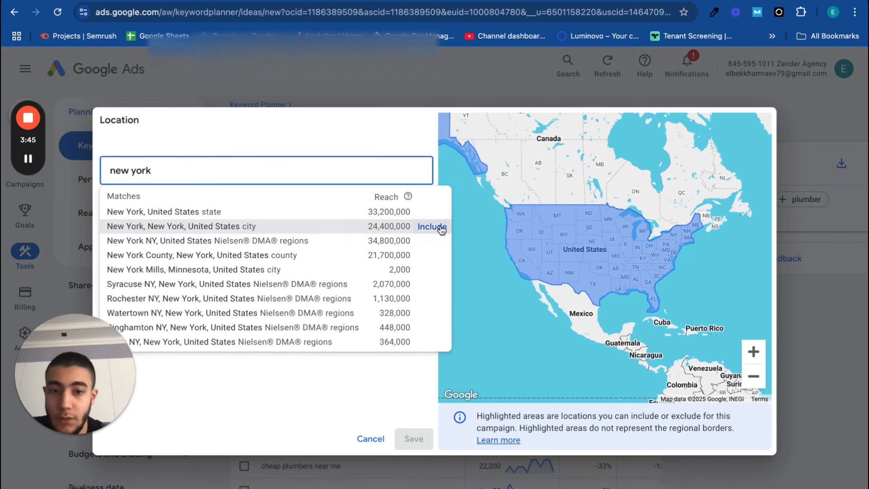
{"action": "left_click", "coordinate": [430, 228]}
{"action": "left_click", "coordinate": [420, 254]}
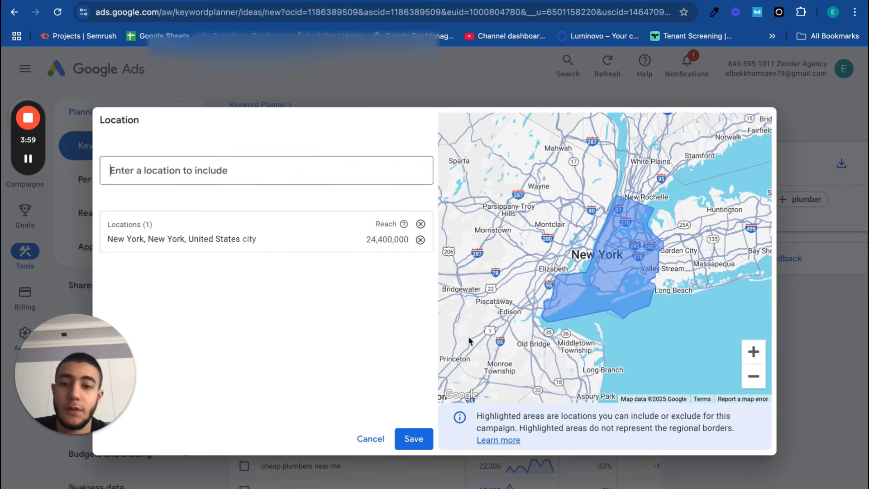
{"action": "left_click", "coordinate": [414, 439]}
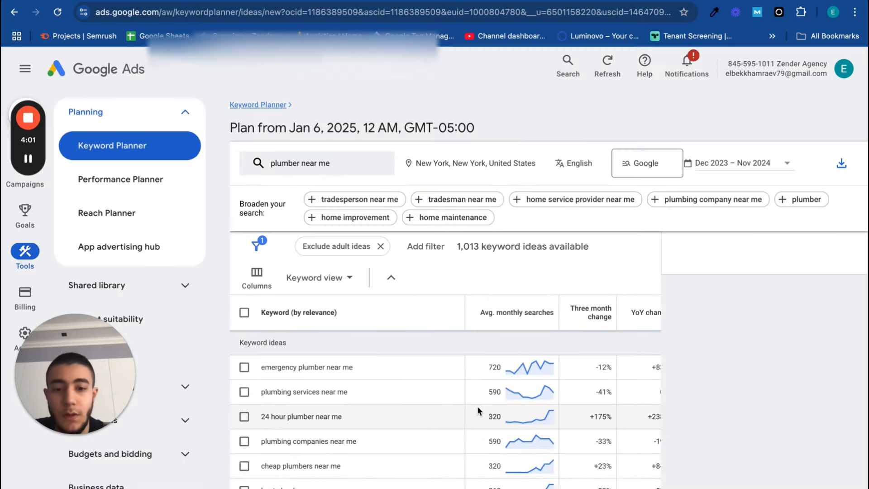
Examine the New York average monthly searches, monthly search trend and top-of-page bid range for "plumber near me"
{"action": "scroll", "coordinate": [477, 406], "scroll_direction": "right", "scroll_amount": 1}
{"action": "scroll", "coordinate": [445, 420], "scroll_direction": "down", "scroll_amount": 3}
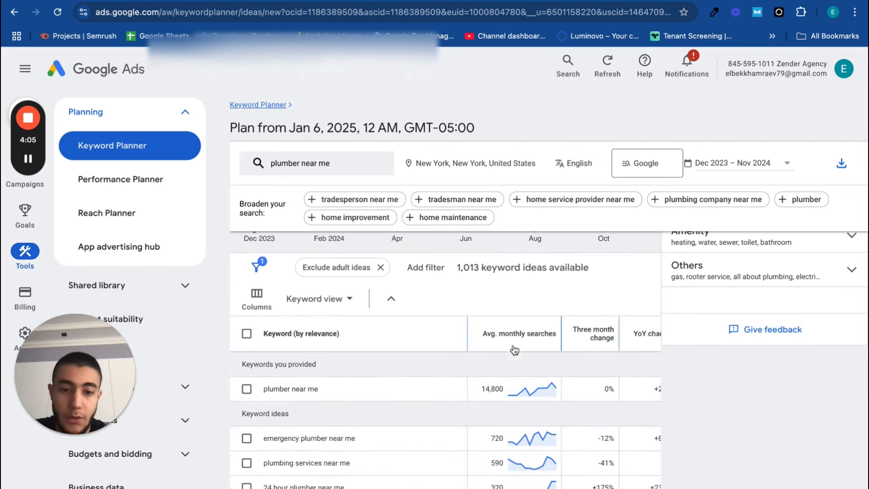
{"action": "mouse_move", "coordinate": [556, 335]}
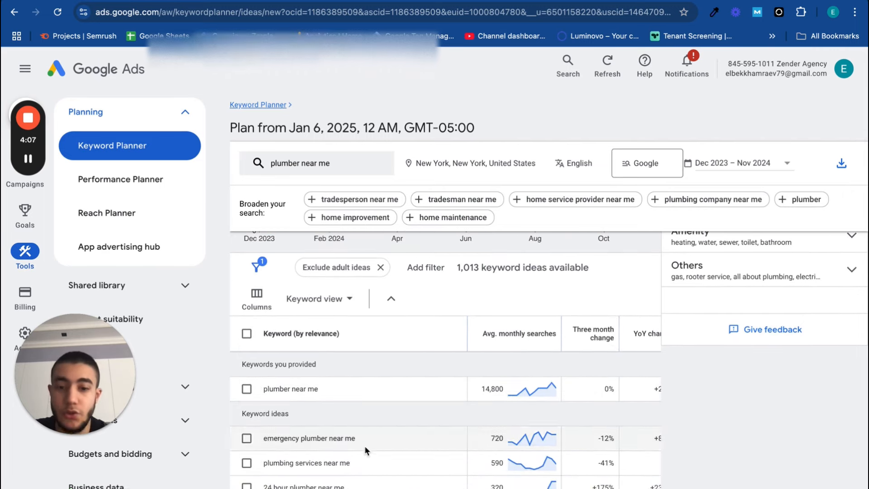
{"action": "scroll", "coordinate": [426, 355], "scroll_direction": "down", "scroll_amount": 1}
{"action": "scroll", "coordinate": [426, 355], "scroll_direction": "down", "scroll_amount": 1}
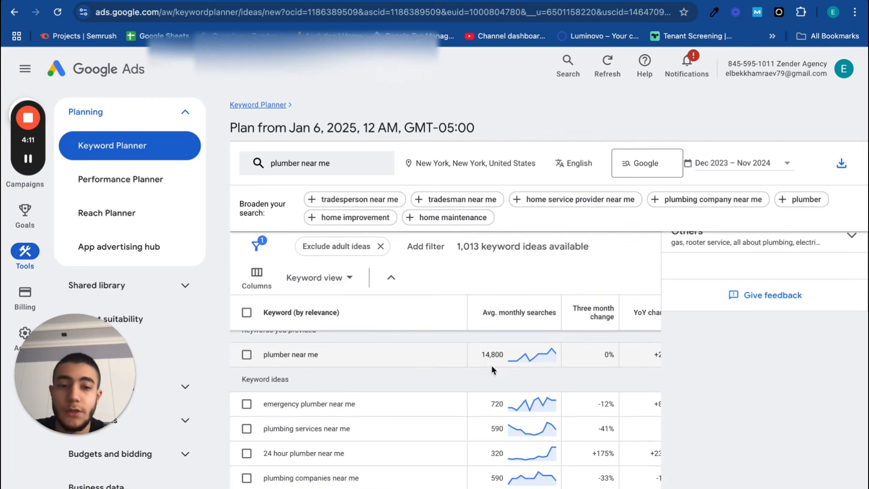
{"action": "mouse_move", "coordinate": [525, 356]}
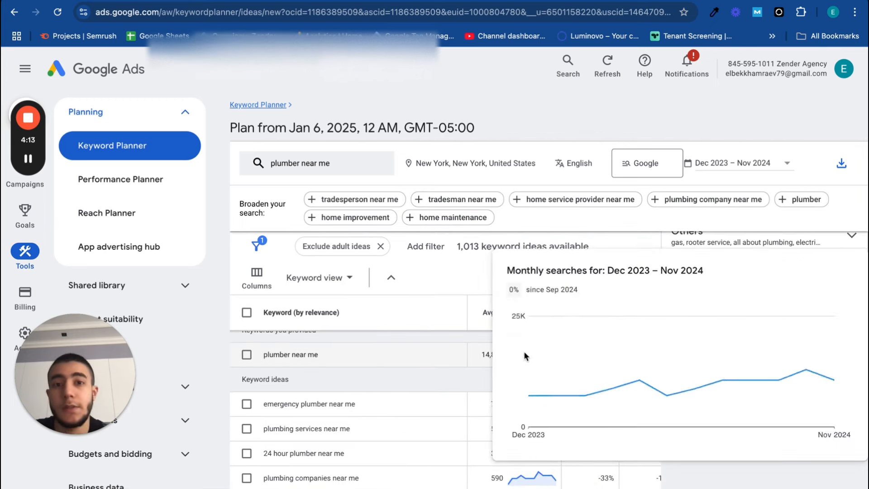
{"action": "scroll", "coordinate": [412, 382], "scroll_direction": "right", "scroll_amount": 2}
{"action": "scroll", "coordinate": [411, 378], "scroll_direction": "right", "scroll_amount": 4}
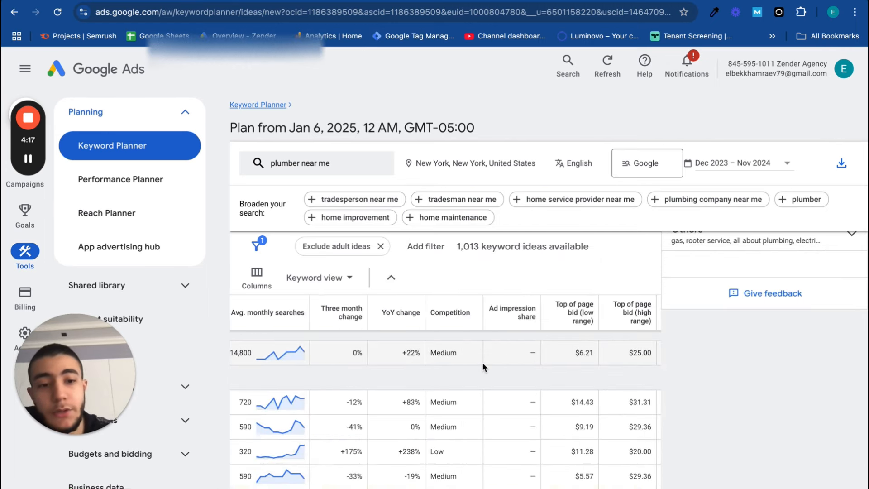
{"action": "scroll", "coordinate": [548, 353], "scroll_direction": "down", "scroll_amount": 1}
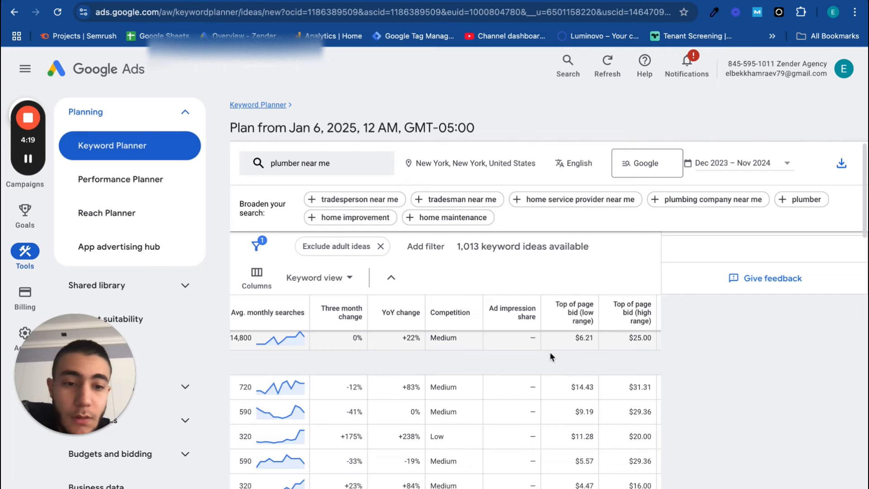
{"action": "scroll", "coordinate": [551, 352], "scroll_direction": "up", "scroll_amount": 1}
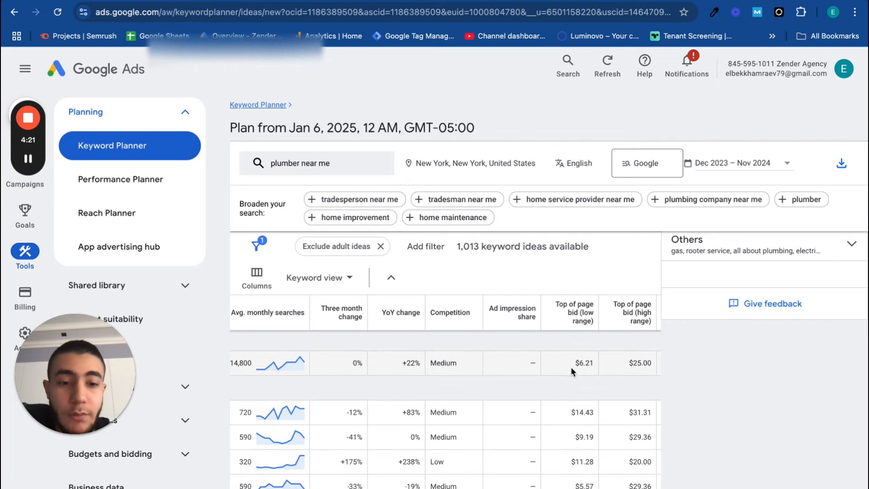
{"action": "scroll", "coordinate": [580, 371], "scroll_direction": "down", "scroll_amount": 1}
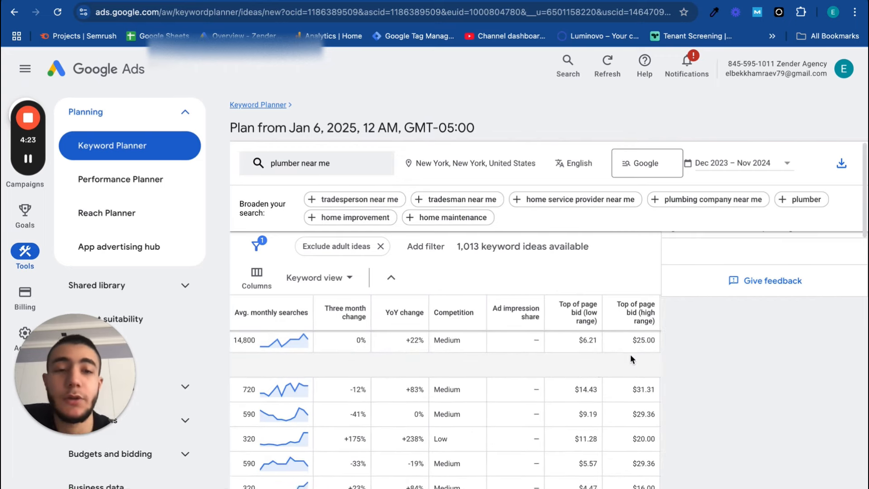
Compare the New York search volume and top-of-page bids of "plumber near me" with those of the related keyword ideas
{"action": "scroll", "coordinate": [557, 406], "scroll_direction": "left", "scroll_amount": 5}
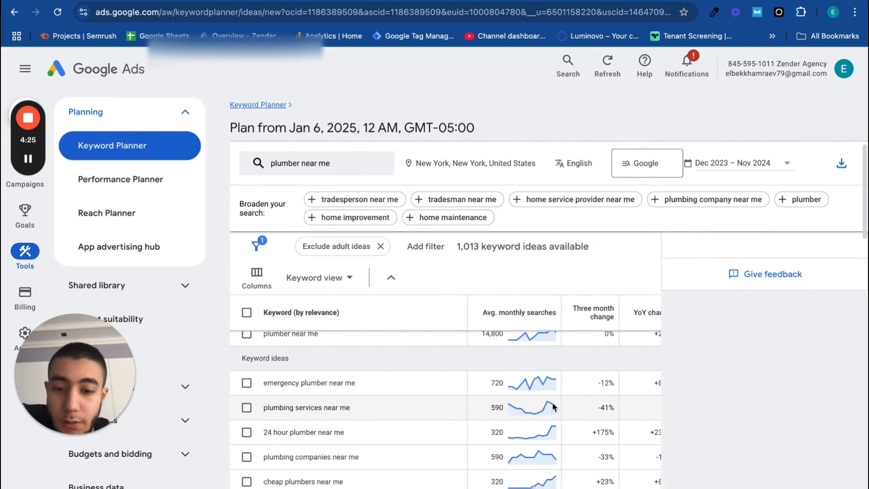
{"action": "scroll", "coordinate": [557, 406], "scroll_direction": "up", "scroll_amount": 1}
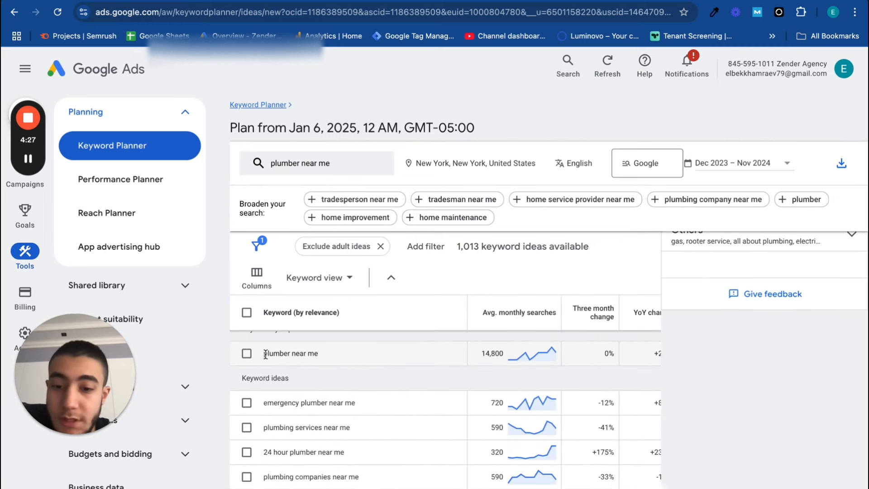
{"action": "scroll", "coordinate": [349, 357], "scroll_direction": "right", "scroll_amount": 5}
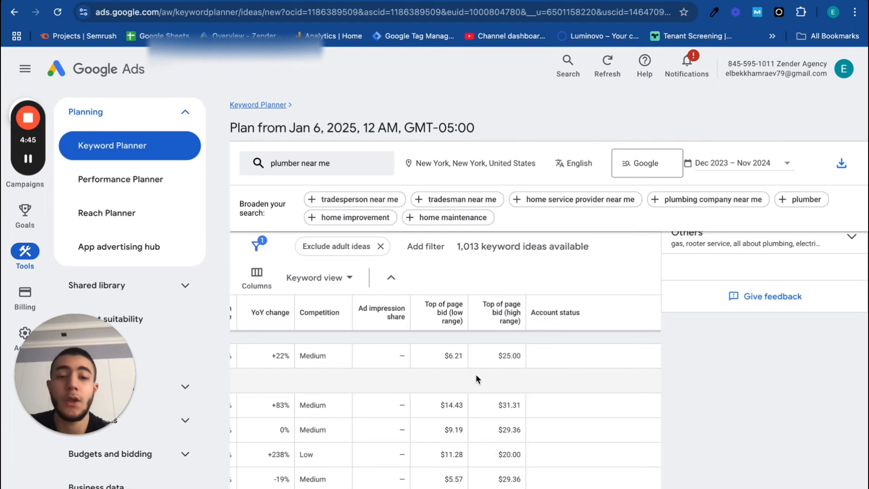
{"action": "scroll", "coordinate": [476, 374], "scroll_direction": "left", "scroll_amount": 5}
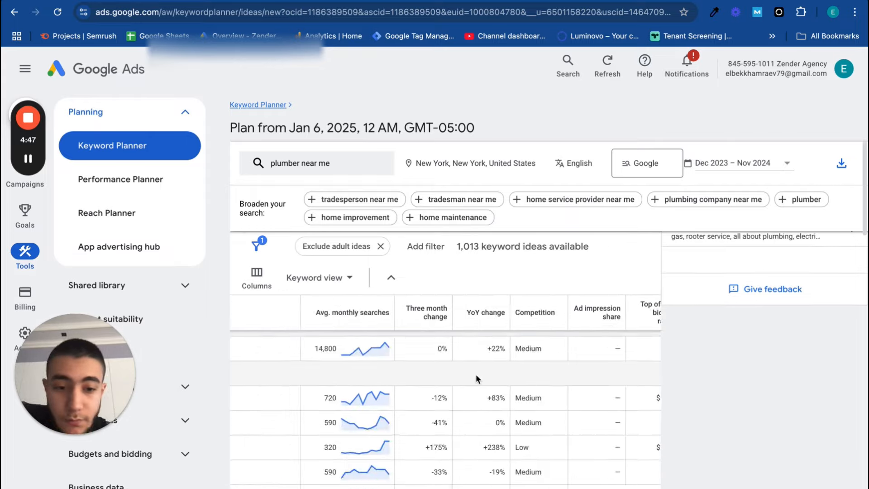
{"action": "scroll", "coordinate": [476, 374], "scroll_direction": "left", "scroll_amount": 3}
{"action": "scroll", "coordinate": [476, 374], "scroll_direction": "right", "scroll_amount": 5}
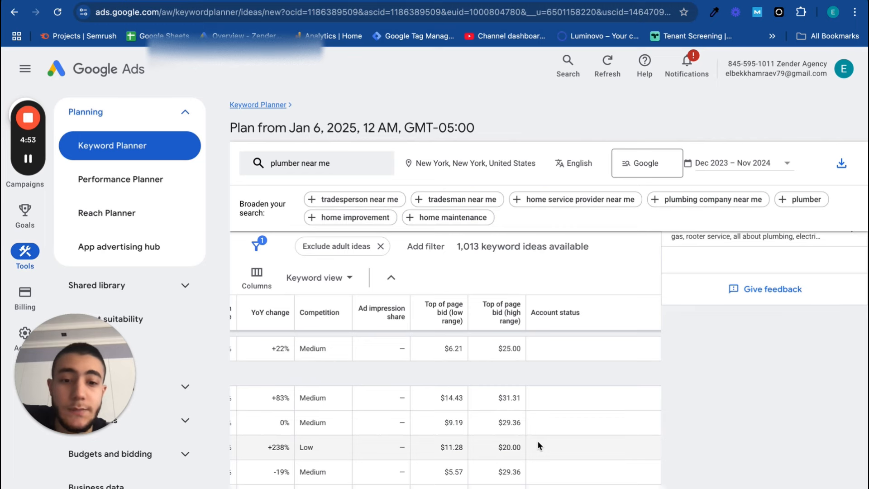
{"action": "scroll", "coordinate": [537, 441], "scroll_direction": "left", "scroll_amount": 5}
{"action": "scroll", "coordinate": [392, 390], "scroll_direction": "up", "scroll_amount": 1}
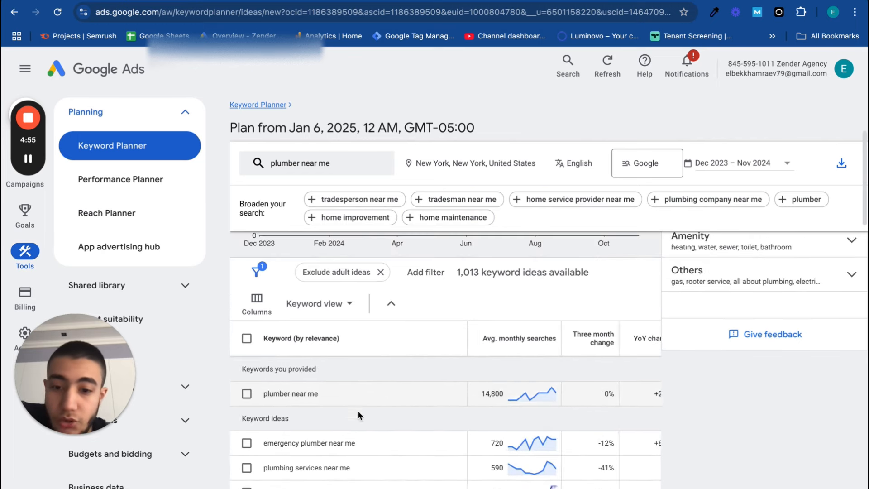
{"action": "scroll", "coordinate": [353, 412], "scroll_direction": "down", "scroll_amount": 1}
{"action": "scroll", "coordinate": [330, 450], "scroll_direction": "down", "scroll_amount": 1}
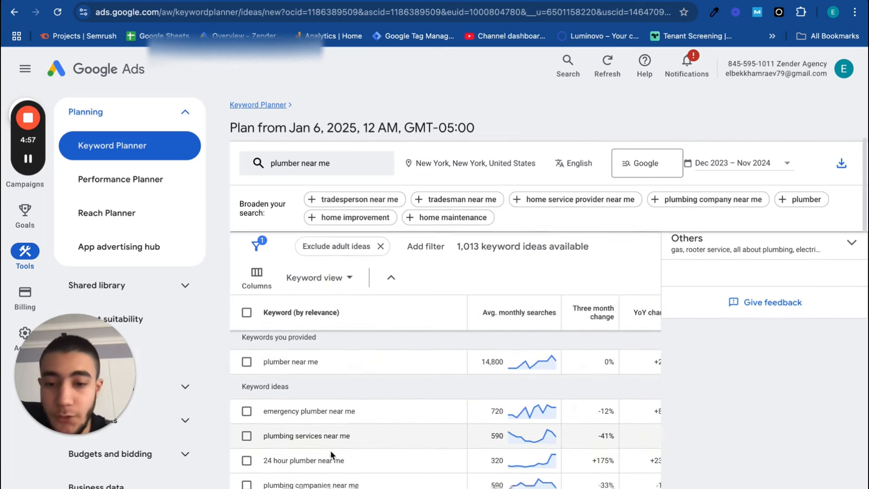
Weigh the average monthly searches, competition and low and high top-of-page bids of "plumber near me" against "emergency plumber near me" and similar ideas
{"action": "left_click_drag", "start_coordinate": [263, 361], "coordinate": [340, 360]}
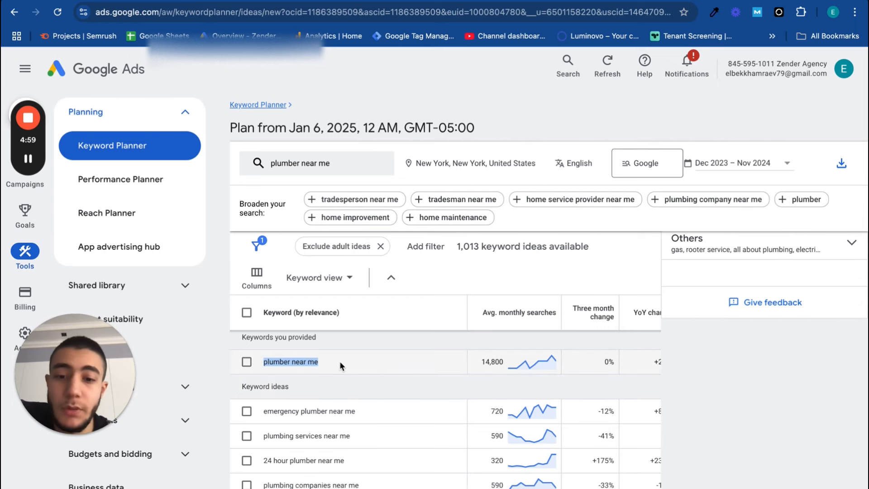
{"action": "left_click", "coordinate": [342, 360]}
{"action": "scroll", "coordinate": [406, 349], "scroll_direction": "right", "scroll_amount": 5}
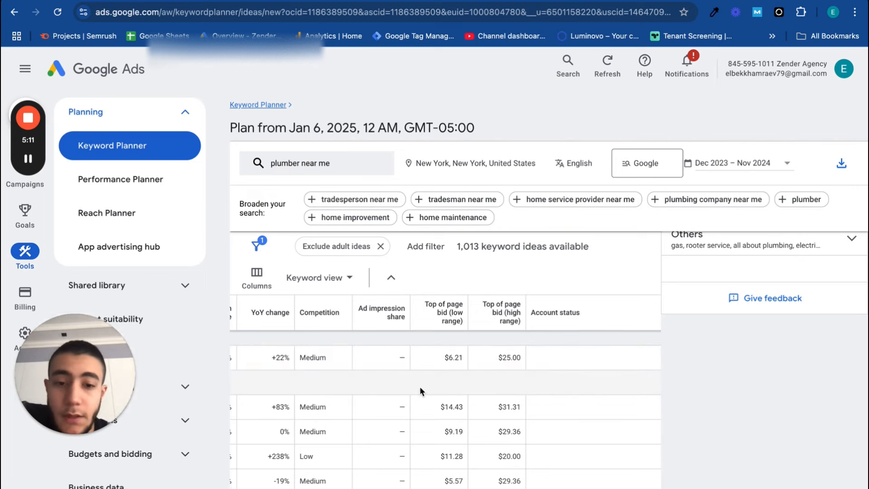
{"action": "scroll", "coordinate": [420, 390], "scroll_direction": "left", "scroll_amount": 8}
{"action": "scroll", "coordinate": [422, 392], "scroll_direction": "right", "scroll_amount": 3}
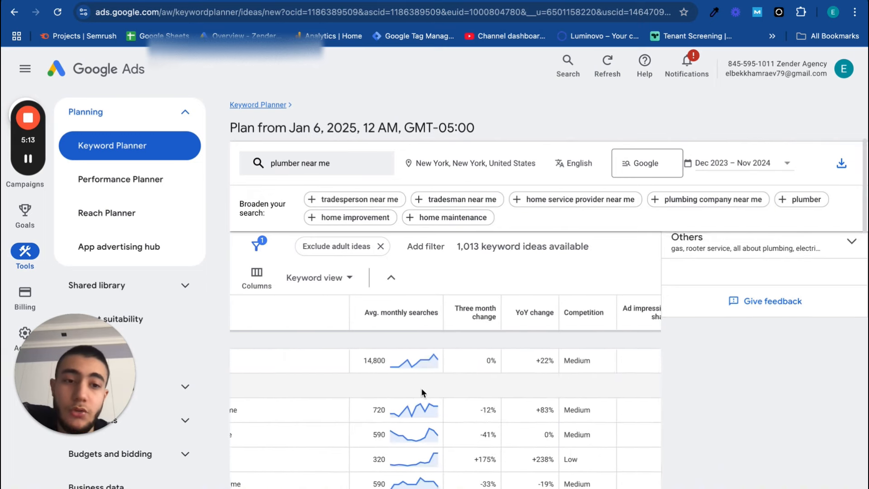
{"action": "scroll", "coordinate": [422, 388], "scroll_direction": "right", "scroll_amount": 5}
{"action": "scroll", "coordinate": [416, 387], "scroll_direction": "left", "scroll_amount": 8}
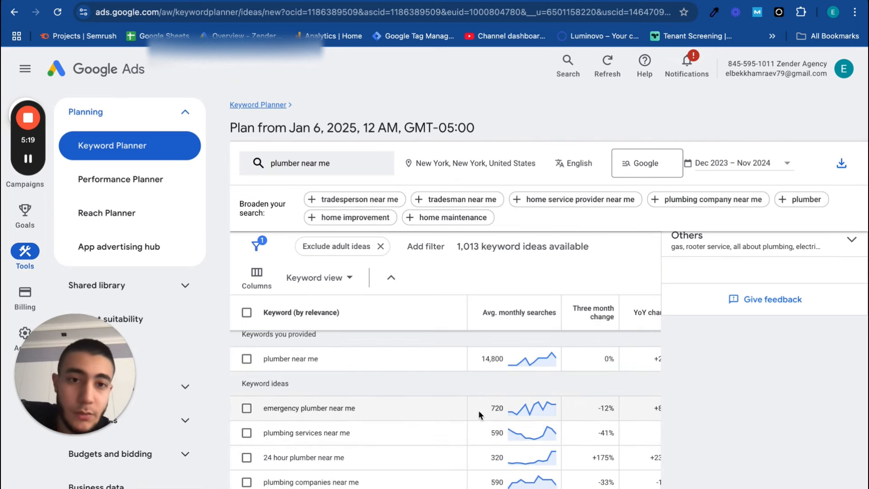
{"action": "scroll", "coordinate": [455, 373], "scroll_direction": "right", "scroll_amount": 6}
{"action": "scroll", "coordinate": [456, 374], "scroll_direction": "left", "scroll_amount": 6}
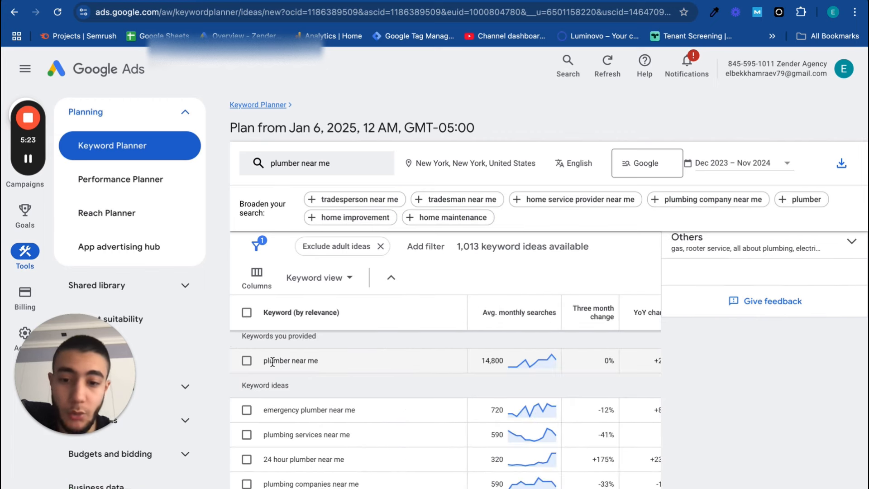
{"action": "left_click_drag", "start_coordinate": [280, 360], "coordinate": [338, 359]}
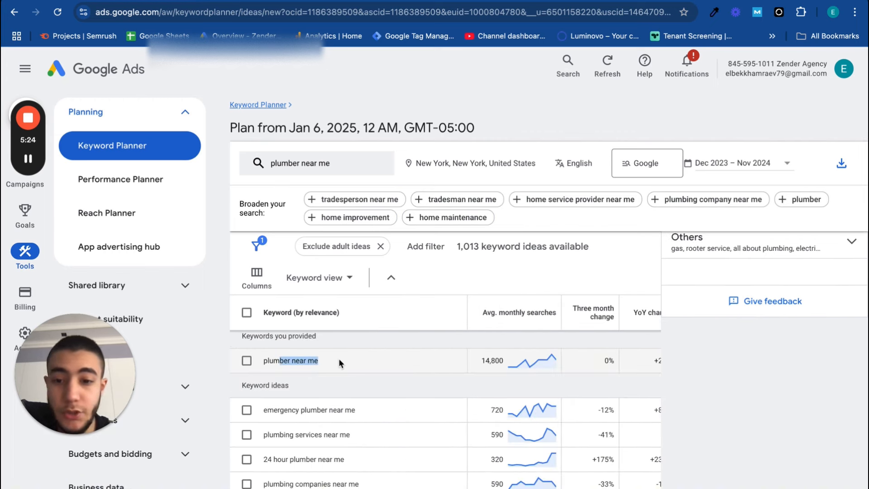
{"action": "left_click", "coordinate": [339, 383]}
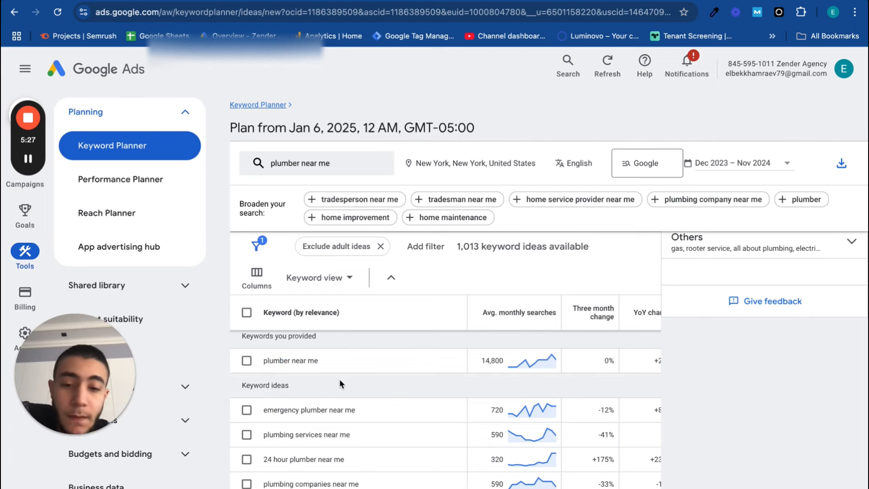
{"action": "scroll", "coordinate": [456, 379], "scroll_direction": "right", "scroll_amount": 5}
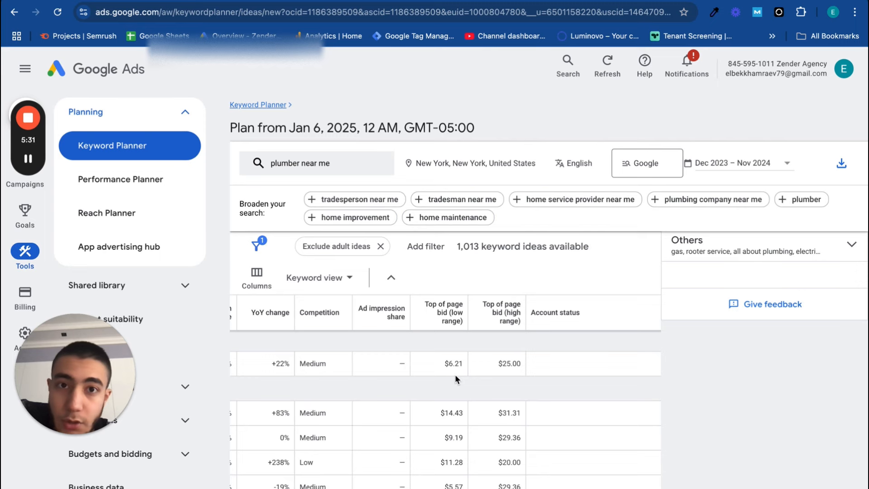
{"action": "scroll", "coordinate": [455, 379], "scroll_direction": "left", "scroll_amount": 5}
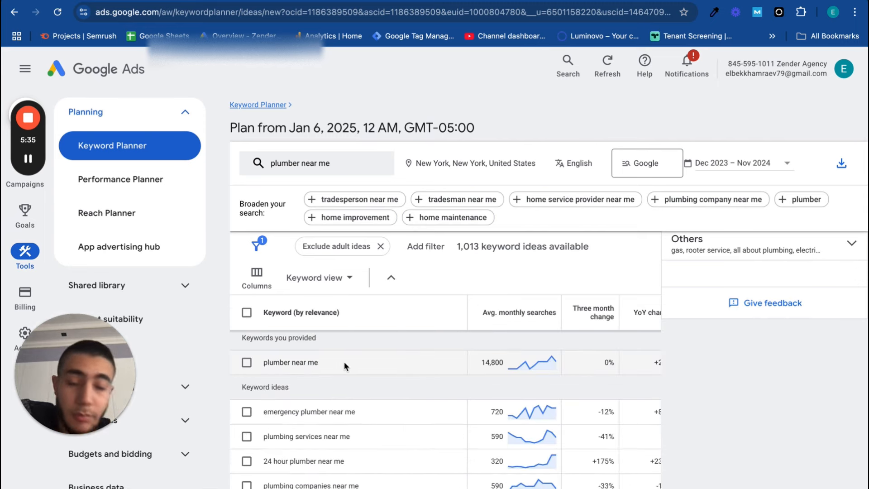
{"action": "left_click_drag", "start_coordinate": [261, 362], "coordinate": [340, 362]}
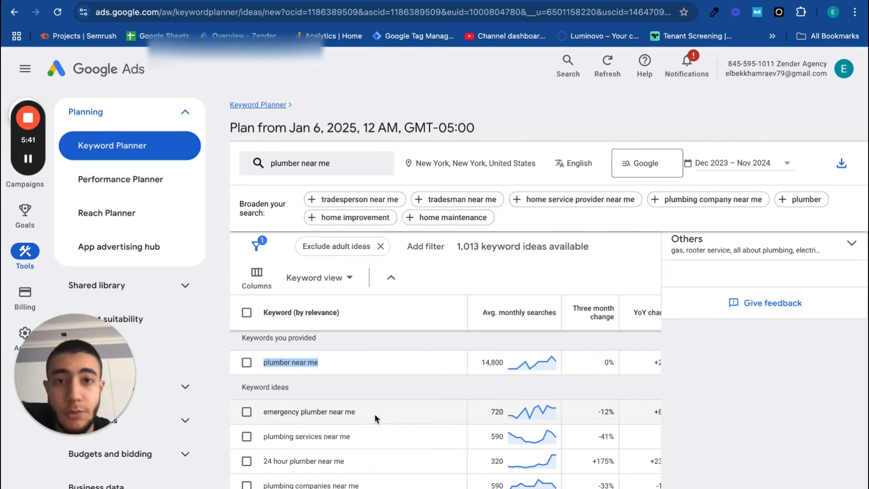
{"action": "scroll", "coordinate": [344, 373], "scroll_direction": "right", "scroll_amount": 2}
{"action": "scroll", "coordinate": [343, 373], "scroll_direction": "left", "scroll_amount": 2}
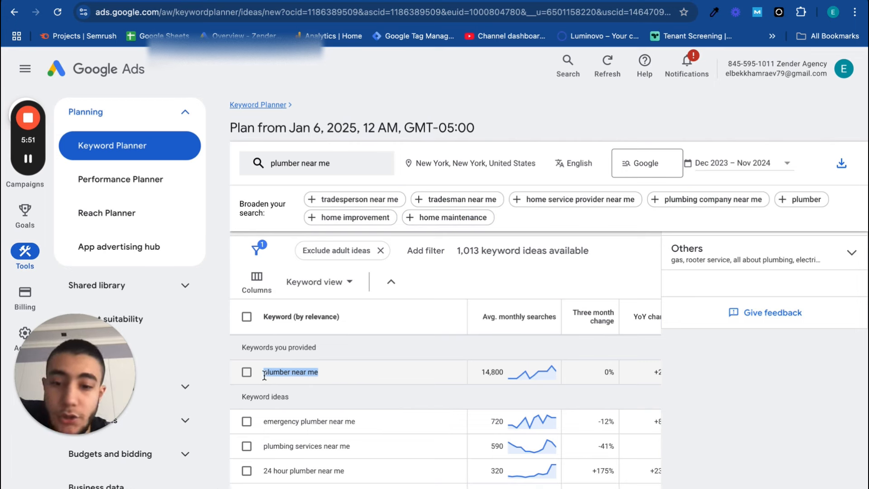
Examine the wording of the provided keyword "plumber near me", both the full phrase and the single word "plumber"
{"action": "left_click_drag", "start_coordinate": [264, 375], "coordinate": [340, 372]}
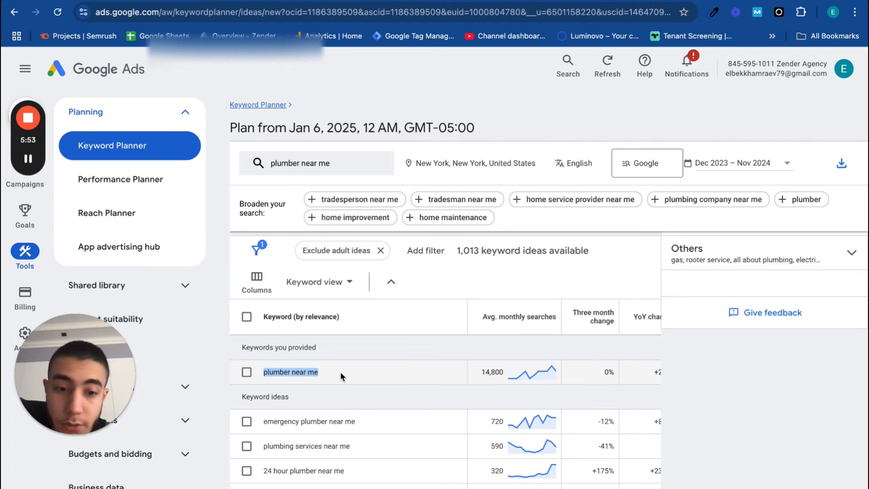
{"action": "scroll", "coordinate": [342, 376], "scroll_direction": "down", "scroll_amount": 1}
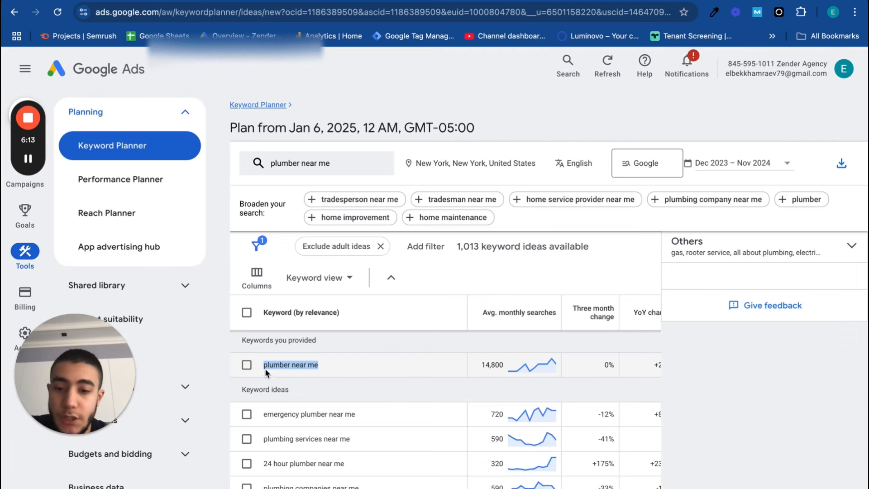
{"action": "left_click_drag", "start_coordinate": [265, 368], "coordinate": [292, 369]}
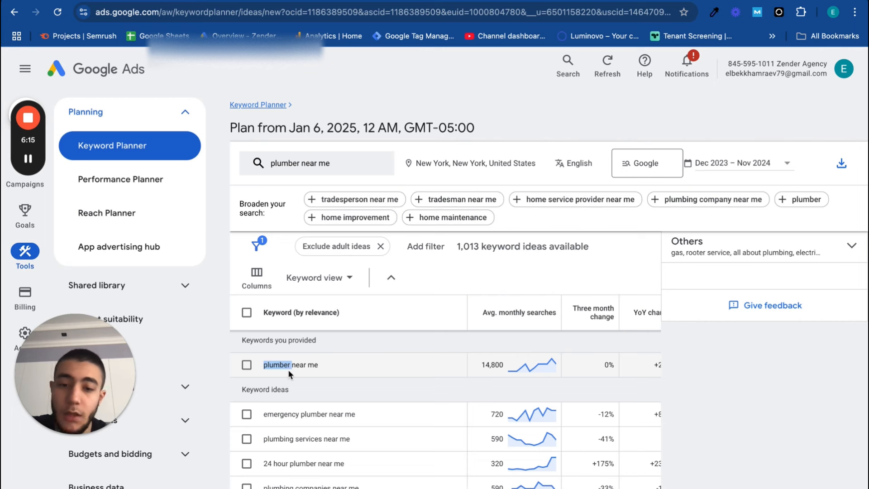
{"action": "left_click", "coordinate": [263, 366]}
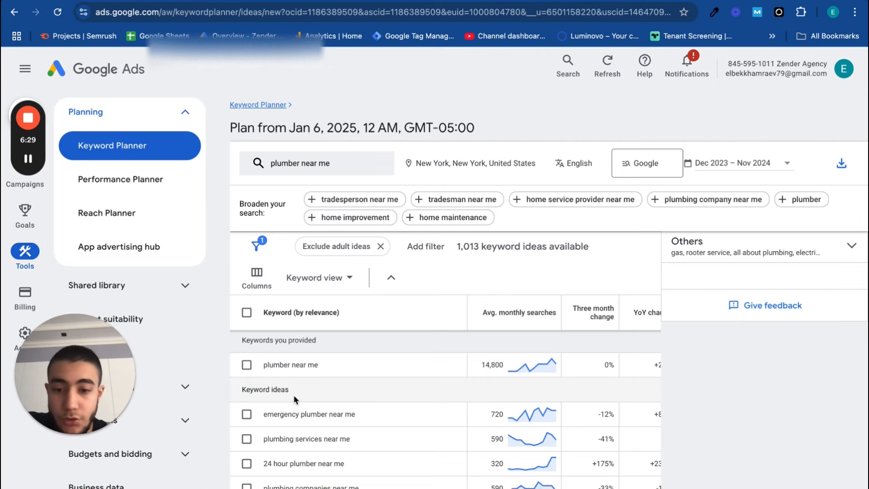
{"action": "left_click_drag", "start_coordinate": [262, 366], "coordinate": [333, 367]}
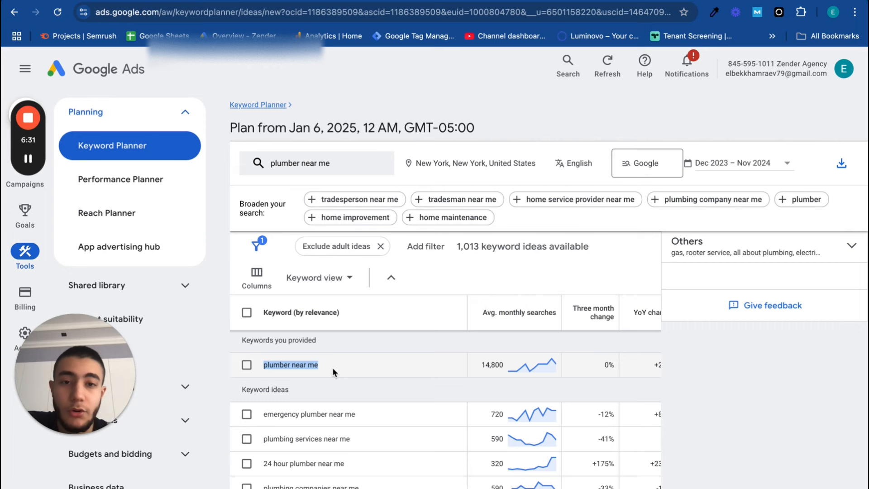
{"action": "double_click", "coordinate": [266, 366]}
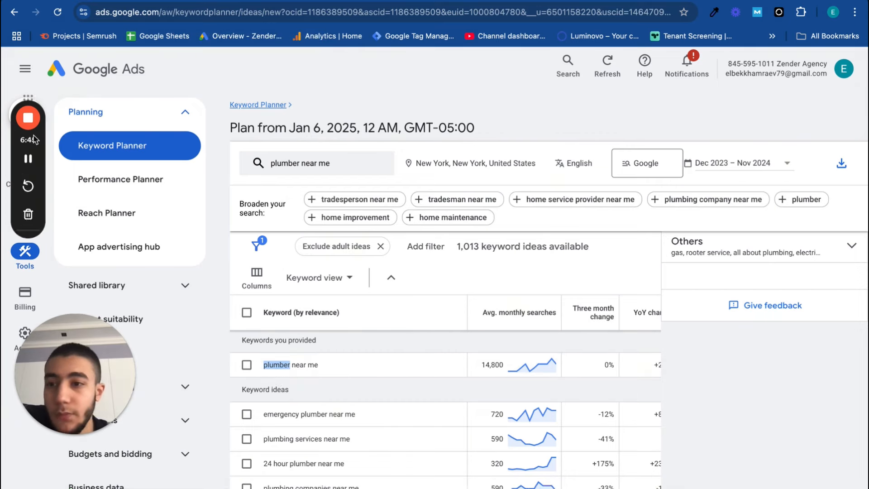
Start creating a new campaign and choose Leads as its objective
{"action": "left_click_drag", "start_coordinate": [35, 149], "coordinate": [34, 277]}
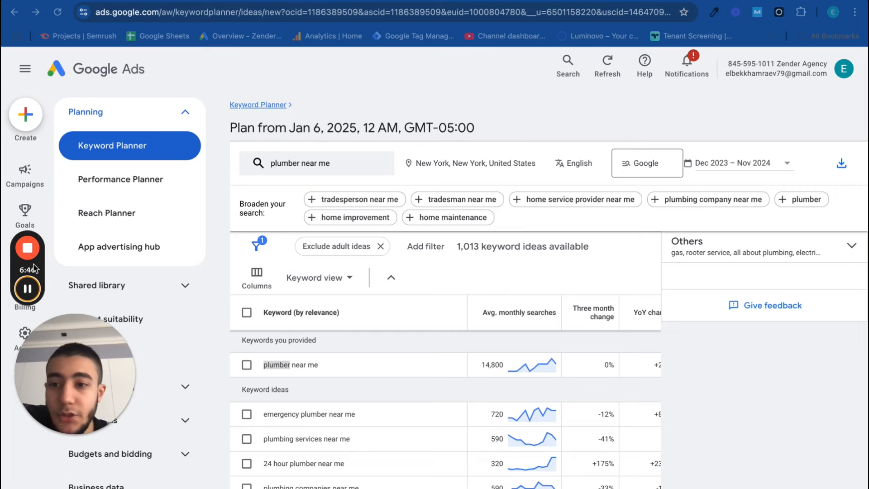
{"action": "left_click", "coordinate": [28, 118]}
{"action": "left_click", "coordinate": [28, 120]}
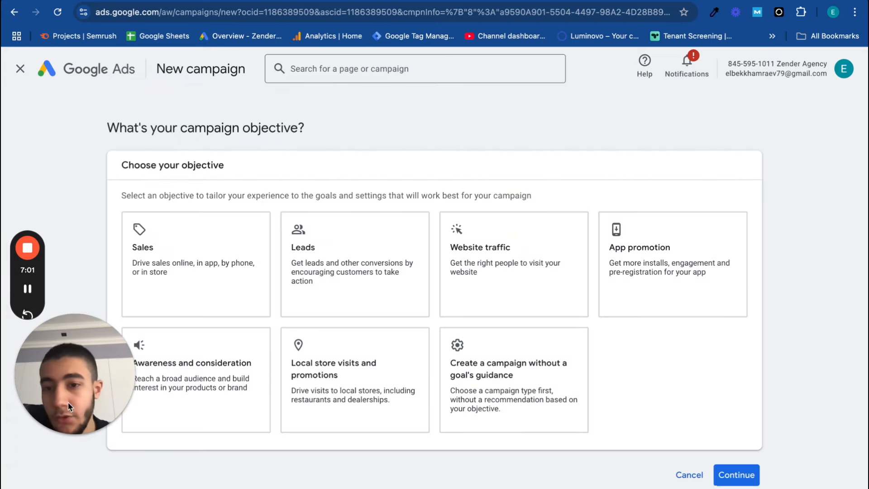
{"action": "left_click", "coordinate": [729, 284]}
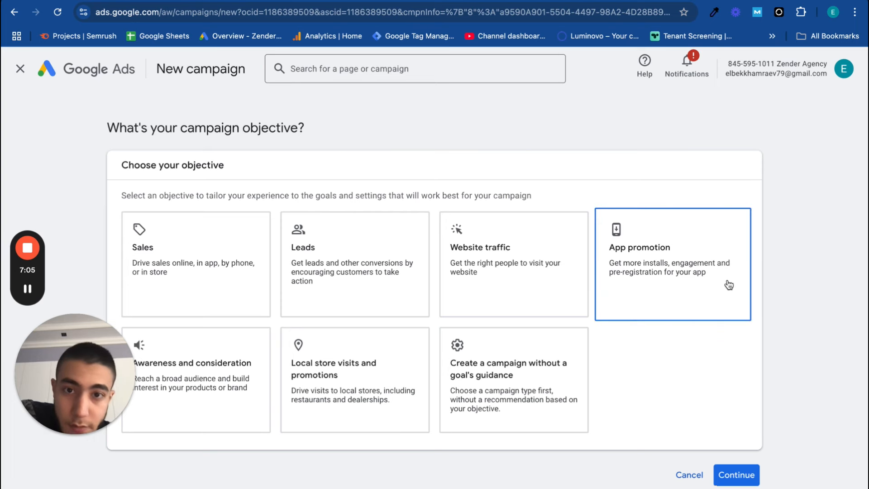
{"action": "left_click", "coordinate": [368, 274]}
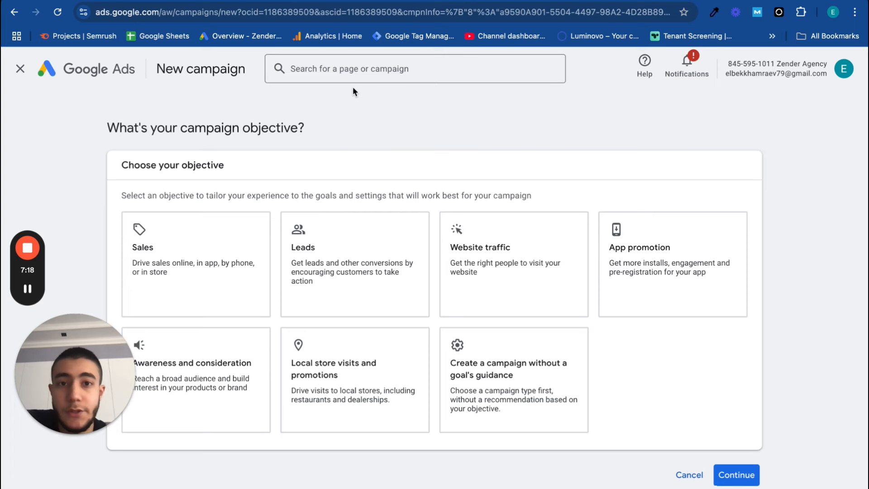
{"action": "left_click", "coordinate": [255, 242]}
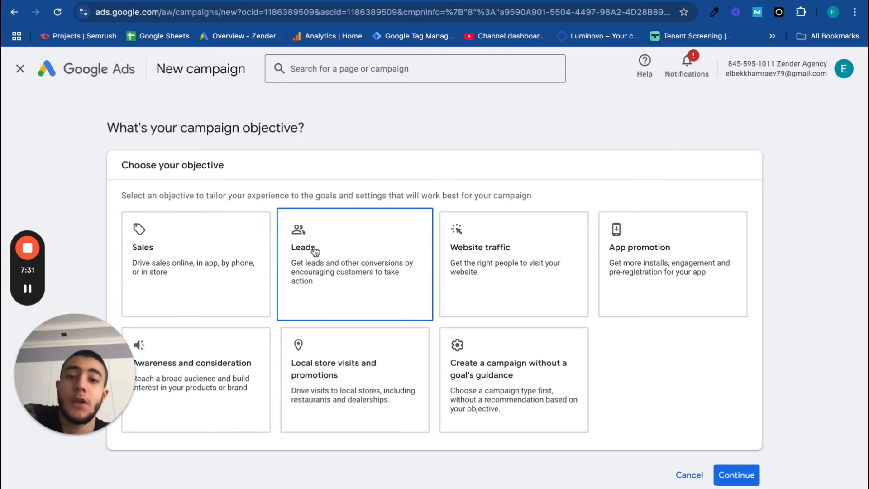
{"action": "left_click", "coordinate": [348, 261]}
Review the account-default conversion goals for Leads, keep them as they are, and continue to the campaign type selection
{"action": "scroll", "coordinate": [312, 278], "scroll_direction": "down", "scroll_amount": 4}
{"action": "scroll", "coordinate": [312, 276], "scroll_direction": "down", "scroll_amount": 4}
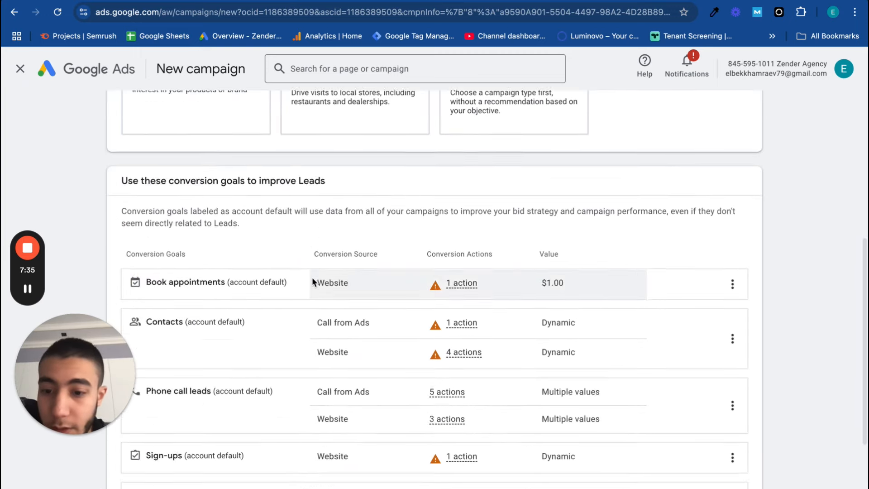
{"action": "scroll", "coordinate": [312, 277], "scroll_direction": "up", "scroll_amount": 2}
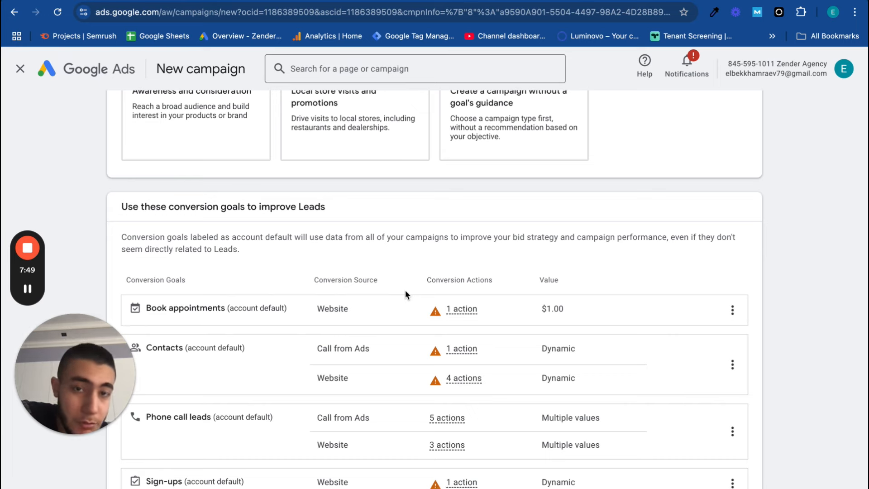
{"action": "scroll", "coordinate": [405, 289], "scroll_direction": "down", "scroll_amount": 4}
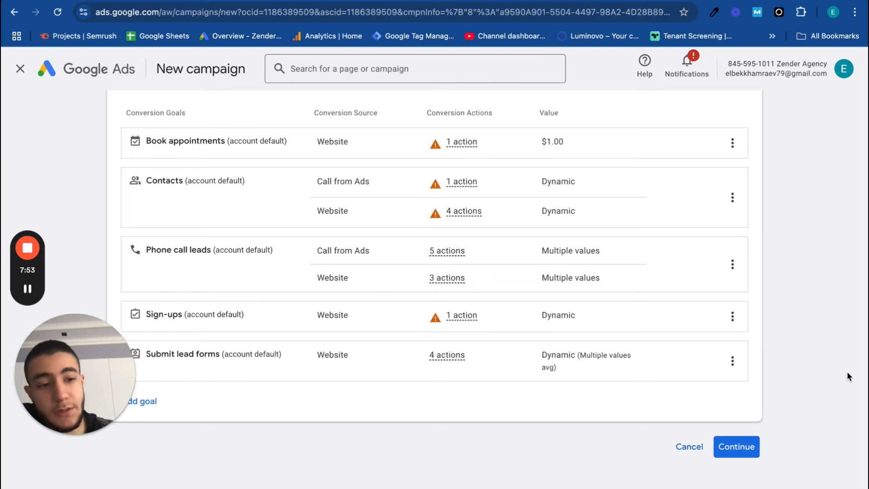
{"action": "left_click", "coordinate": [734, 445]}
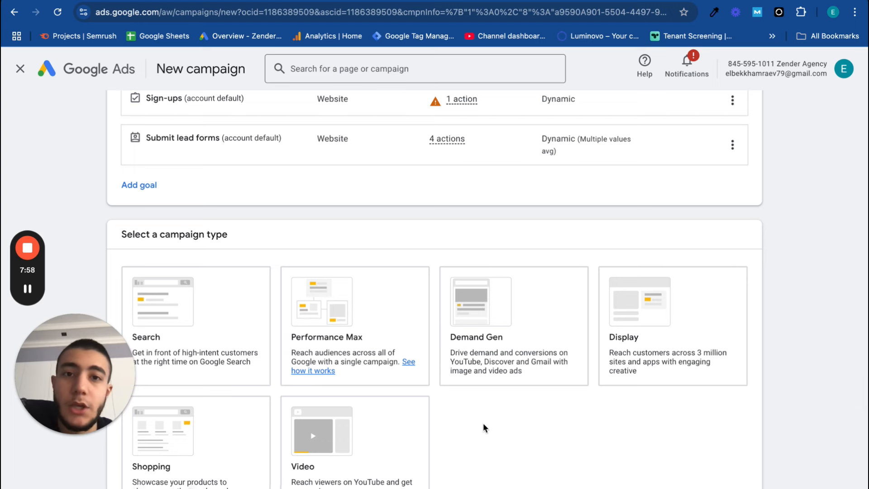
Switch to the Figma presentation, go back to the Google Ads Search Campaign slide to examine it, and return to the campaign setup
{"action": "left_click", "coordinate": [256, 362]}
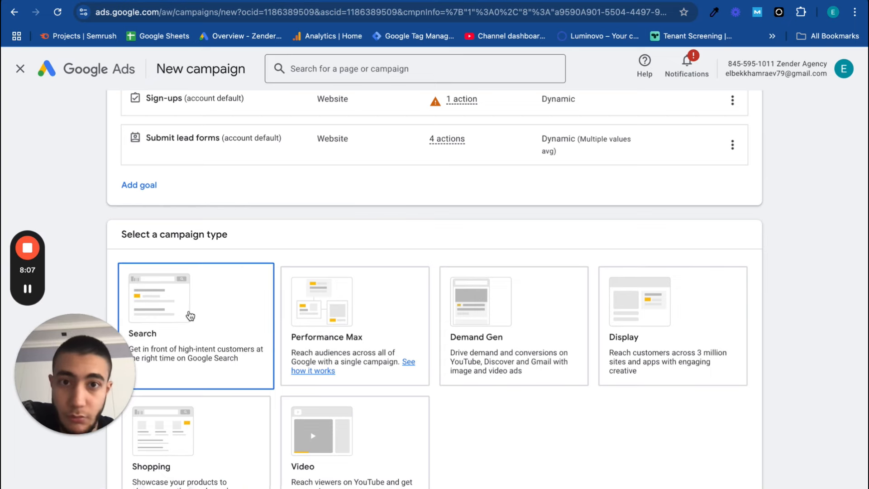
{"action": "key", "text": "ctrl+Left"}
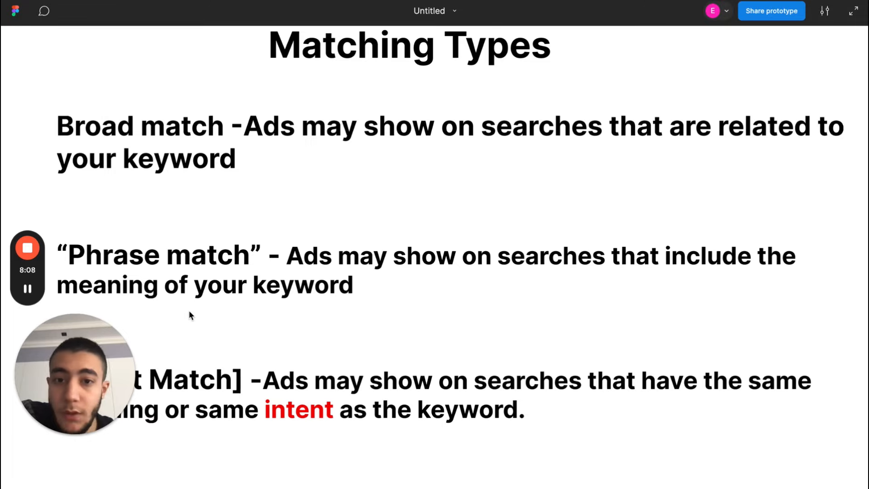
{"action": "key", "text": "Left"}
{"action": "key", "text": "Left"}
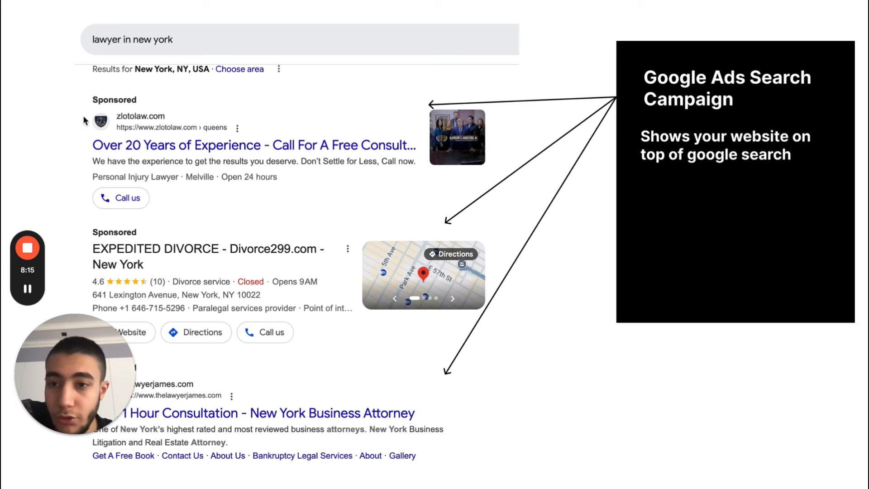
{"action": "key", "text": "ctrl+Right"}
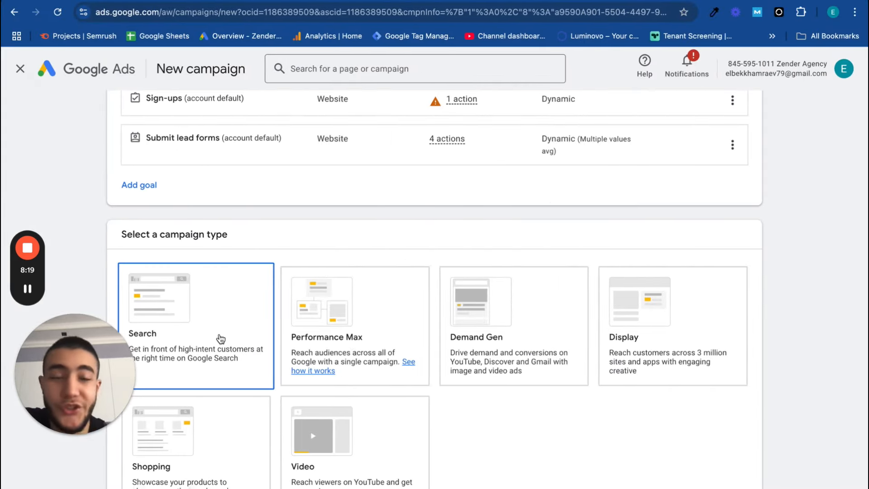
Choose Search as the campaign type and select Lead form submissions and Website visits as the ways to reach the goal
{"action": "left_click", "coordinate": [221, 338]}
{"action": "scroll", "coordinate": [219, 324], "scroll_direction": "down", "scroll_amount": 2}
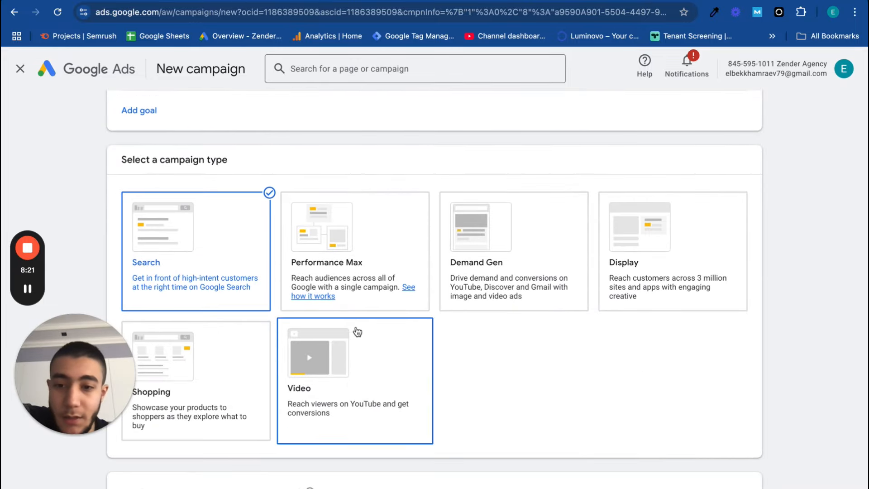
{"action": "scroll", "coordinate": [324, 456], "scroll_direction": "down", "scroll_amount": 5}
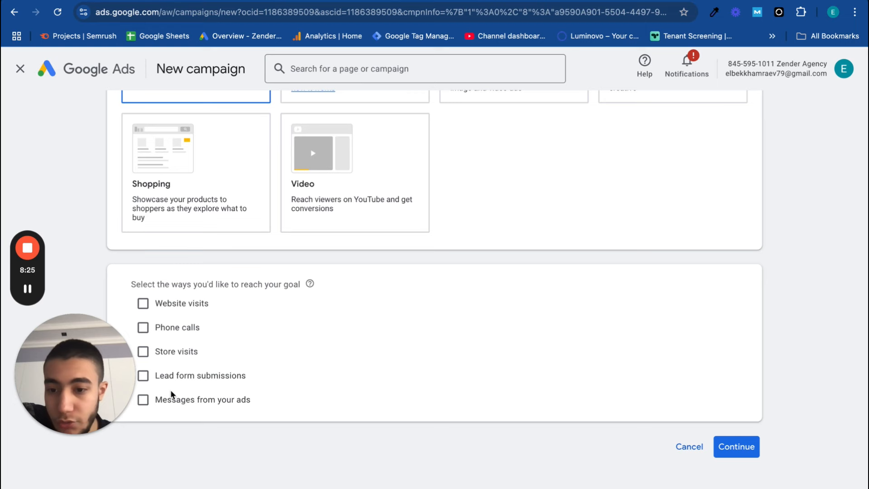
{"action": "left_click", "coordinate": [144, 376]}
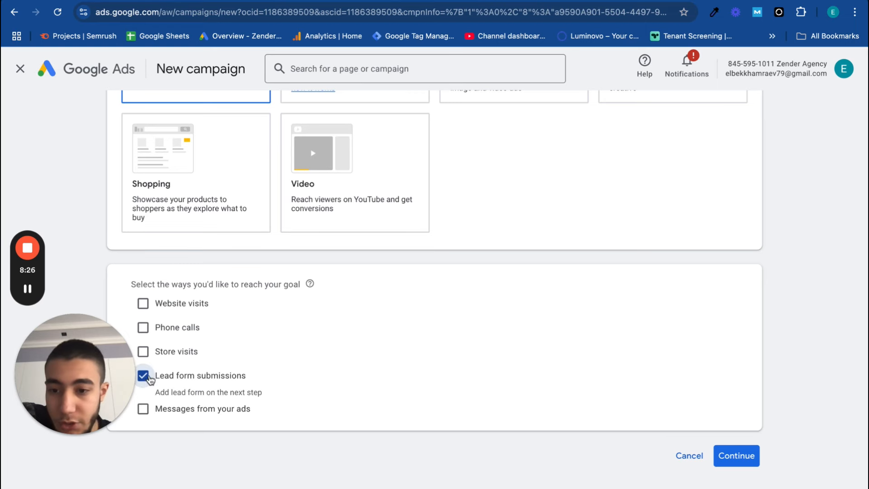
{"action": "left_click", "coordinate": [142, 304]}
{"action": "scroll", "coordinate": [138, 312], "scroll_direction": "down", "scroll_amount": 1}
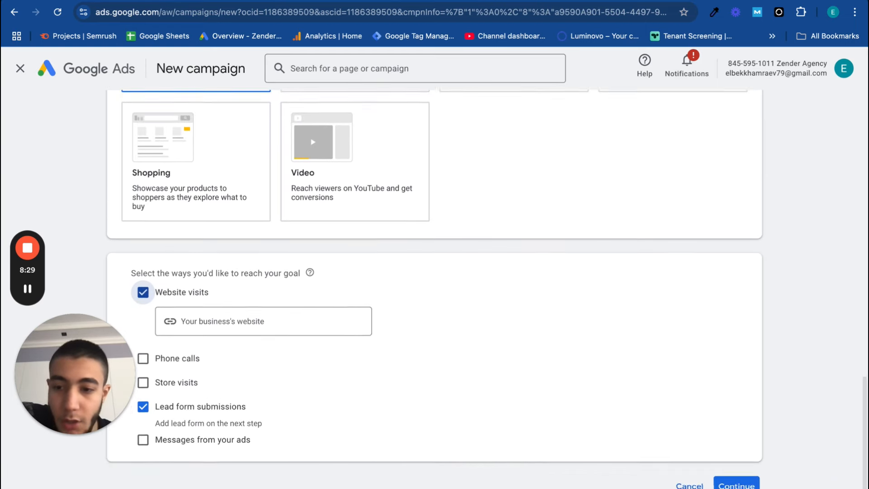
{"action": "scroll", "coordinate": [407, 448], "scroll_direction": "up", "scroll_amount": 2}
{"action": "scroll", "coordinate": [335, 480], "scroll_direction": "down", "scroll_amount": 1}
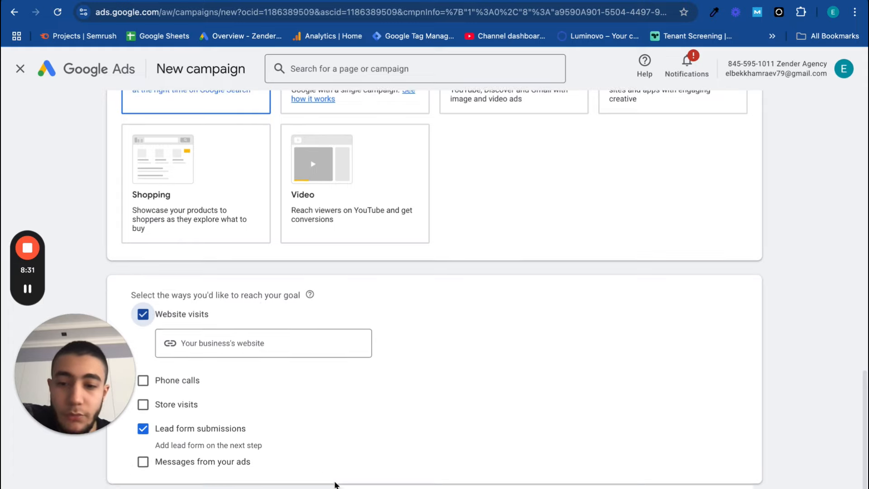
Leave the business's website blank and continue from the selected goal methods to the campaign name
{"action": "scroll", "coordinate": [342, 483], "scroll_direction": "down", "scroll_amount": 3}
{"action": "scroll", "coordinate": [762, 383], "scroll_direction": "up", "scroll_amount": 2}
{"action": "scroll", "coordinate": [762, 383], "scroll_direction": "down", "scroll_amount": 1}
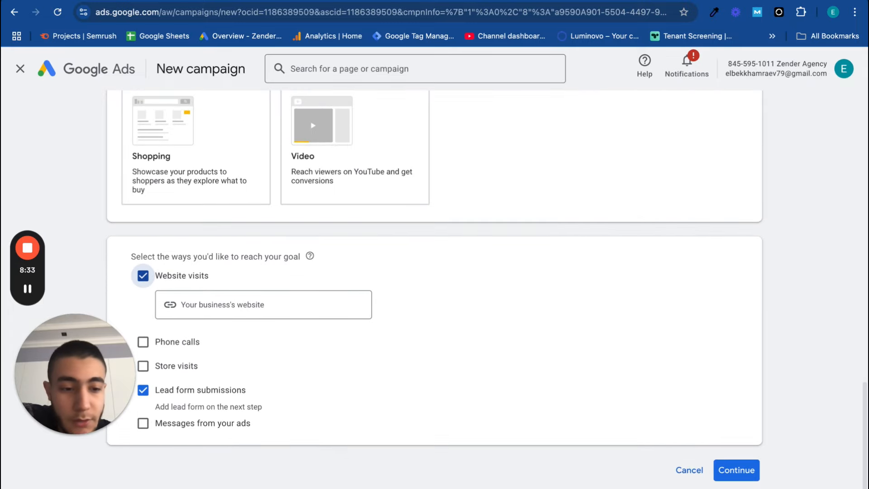
{"action": "left_click", "coordinate": [737, 470]}
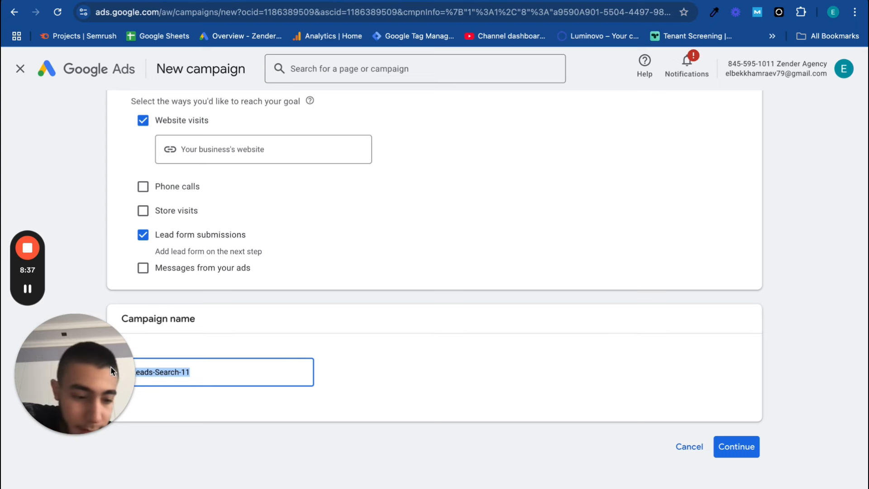
Replace the suggested campaign name with "Search-New york" and continue to the Search campaign draft
{"action": "key", "text": "BackSpace"}
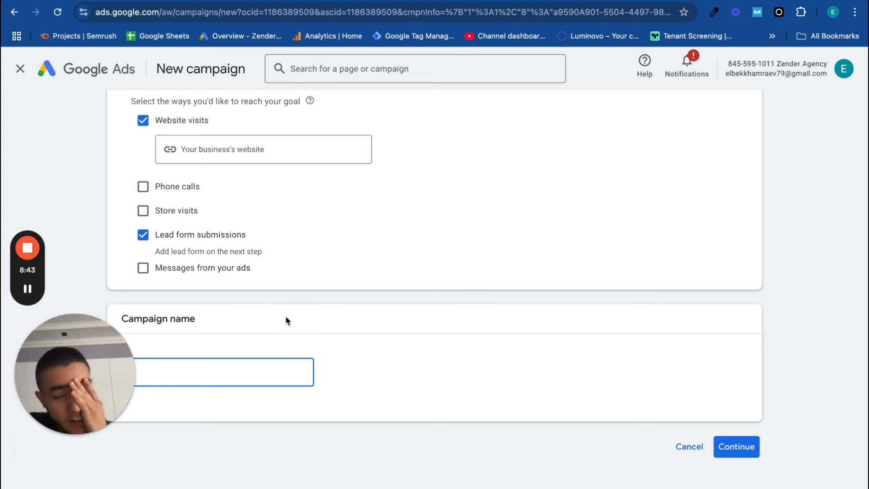
{"action": "type", "text": "SEa"}
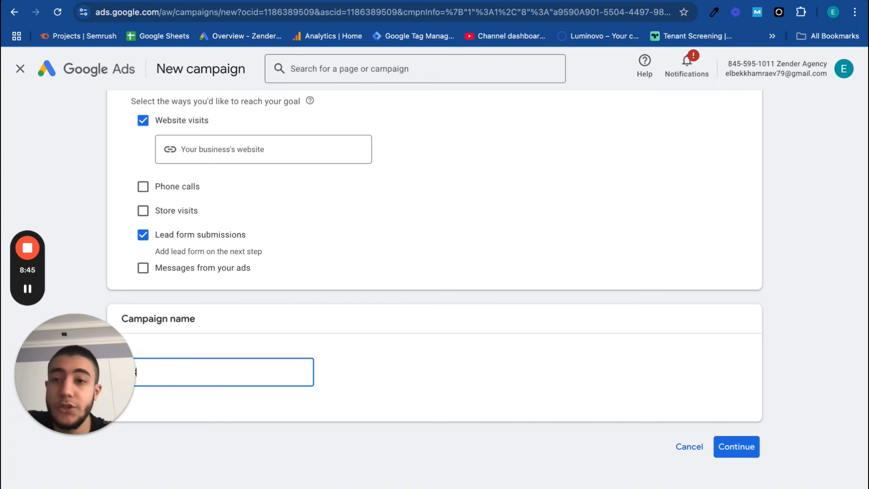
{"action": "key", "text": "BackSpace"}
{"action": "key", "text": "BackSpace"}
{"action": "key", "text": "BackSpace"}
{"action": "key", "text": "BackSpace"}
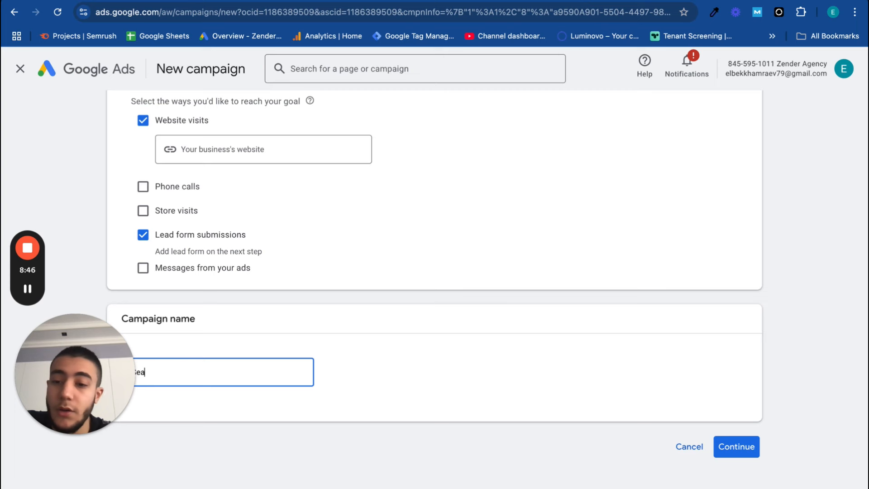
{"action": "type", "text": "earch-"}
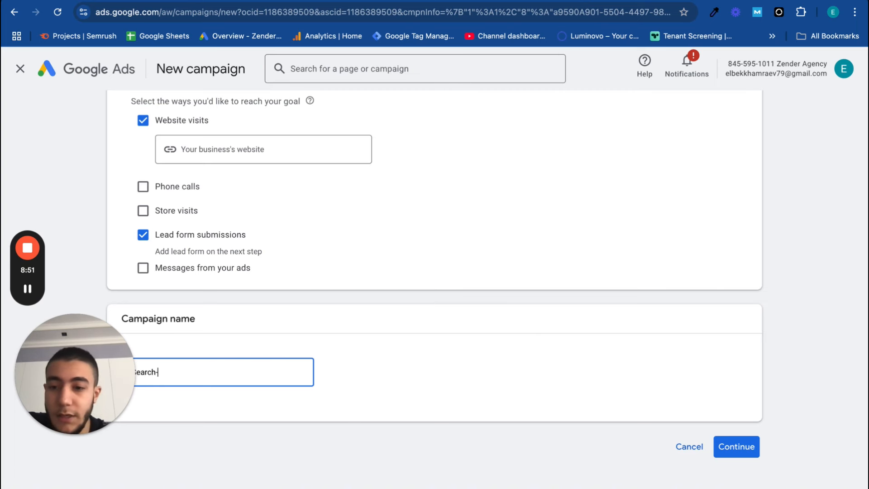
{"action": "type", "text": "New york"}
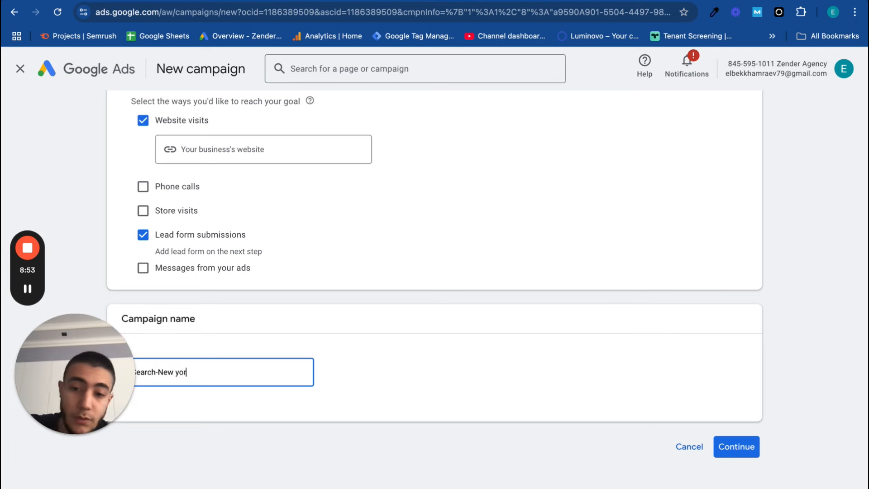
{"action": "left_click", "coordinate": [727, 454]}
{"action": "left_click", "coordinate": [588, 410]}
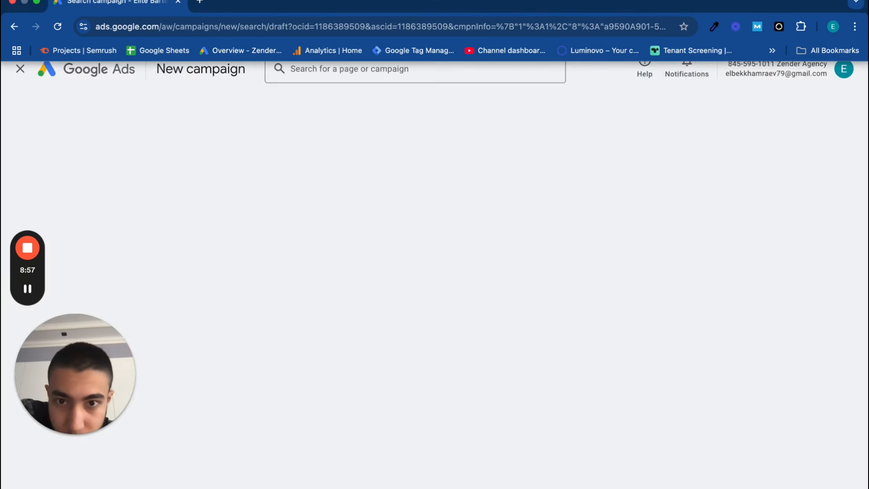
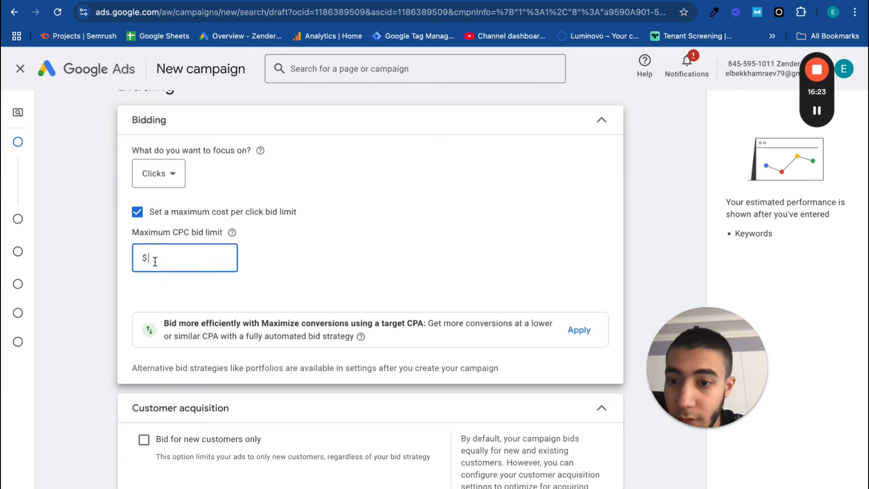
Set the maximum CPC bid limit to $20.00 and continue to the campaign settings
{"action": "type", "text": "20"}
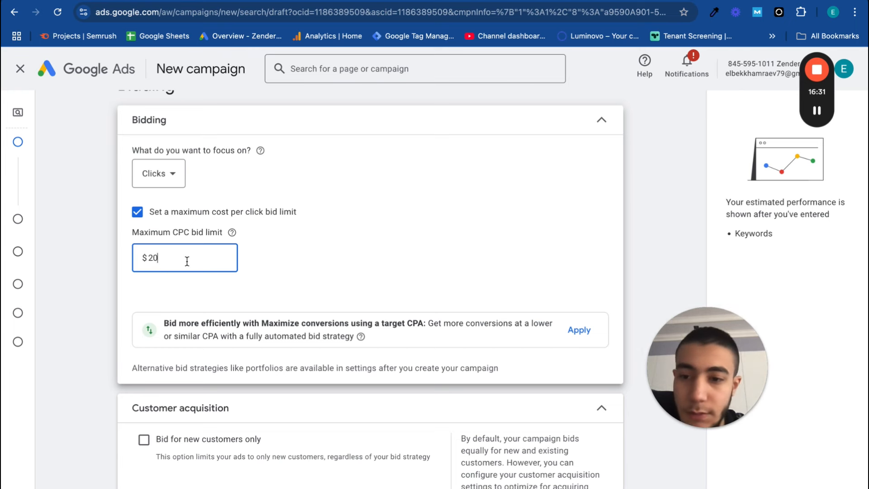
{"action": "type", "text": ".00"}
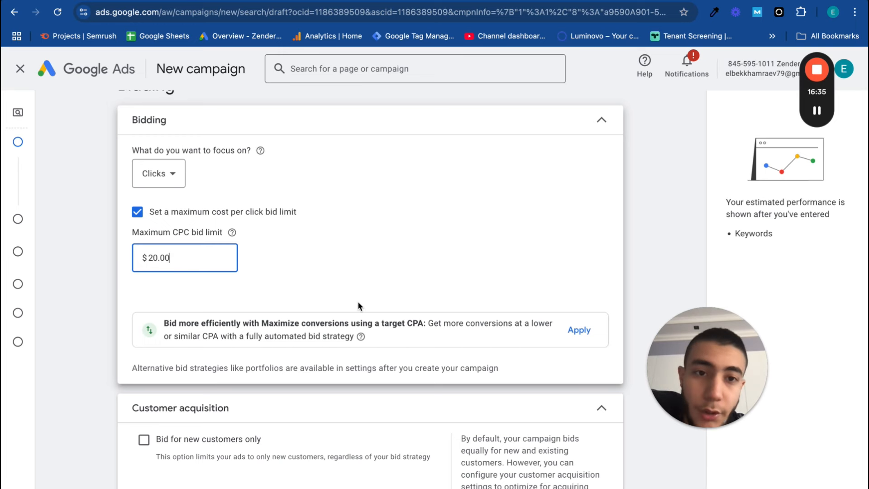
{"action": "scroll", "coordinate": [357, 292], "scroll_direction": "down", "scroll_amount": 2}
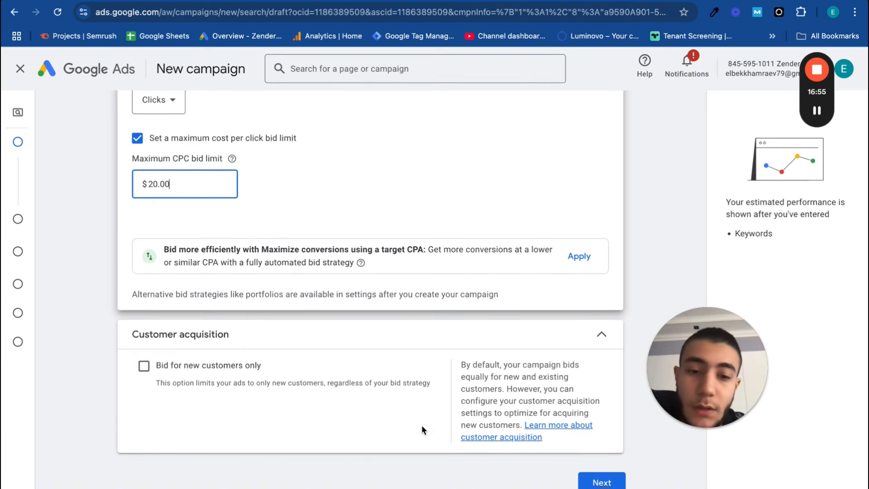
{"action": "left_click", "coordinate": [597, 482]}
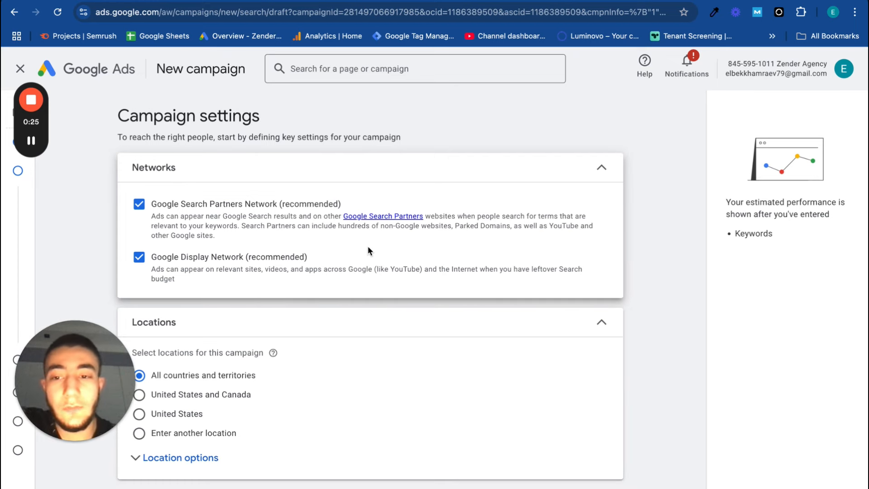
Exclude both the Google Search Partners Network and the Google Display Network from the campaign's networks
{"action": "left_click_drag", "start_coordinate": [367, 246], "coordinate": [460, 231]}
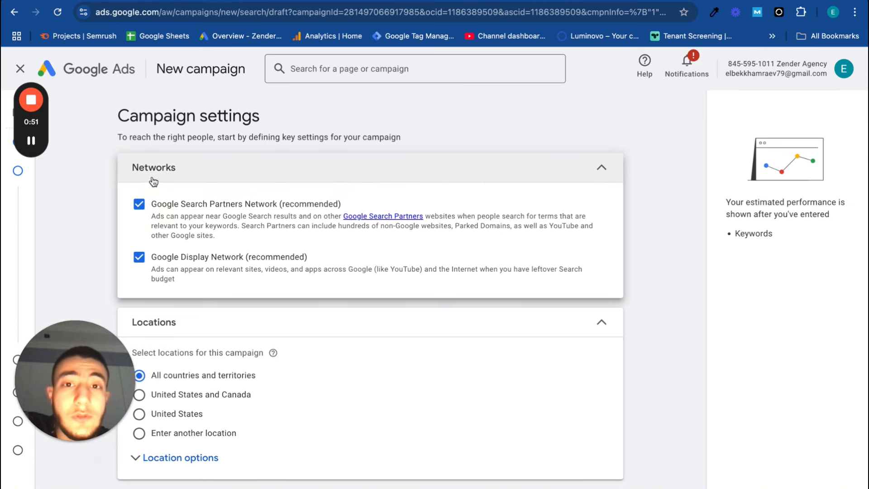
{"action": "left_click", "coordinate": [139, 205]}
{"action": "left_click", "coordinate": [144, 267]}
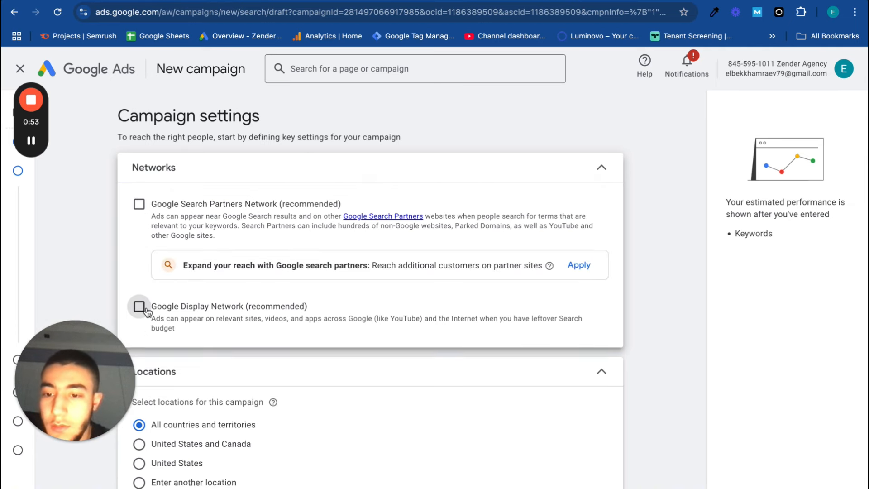
Choose to enter another location and use the advanced search to include the city of New York, New York, United States
{"action": "scroll", "coordinate": [150, 310], "scroll_direction": "down", "scroll_amount": 3}
{"action": "scroll", "coordinate": [167, 319], "scroll_direction": "down", "scroll_amount": 1}
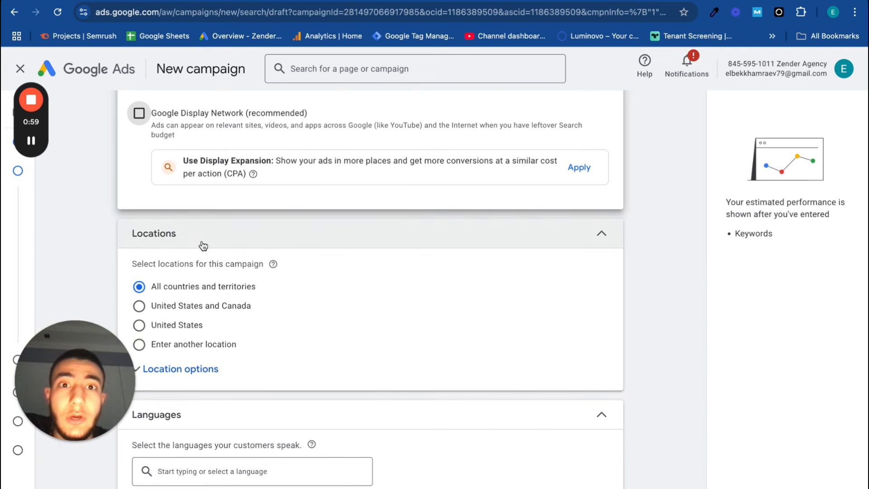
{"action": "scroll", "coordinate": [207, 294], "scroll_direction": "down", "scroll_amount": 1}
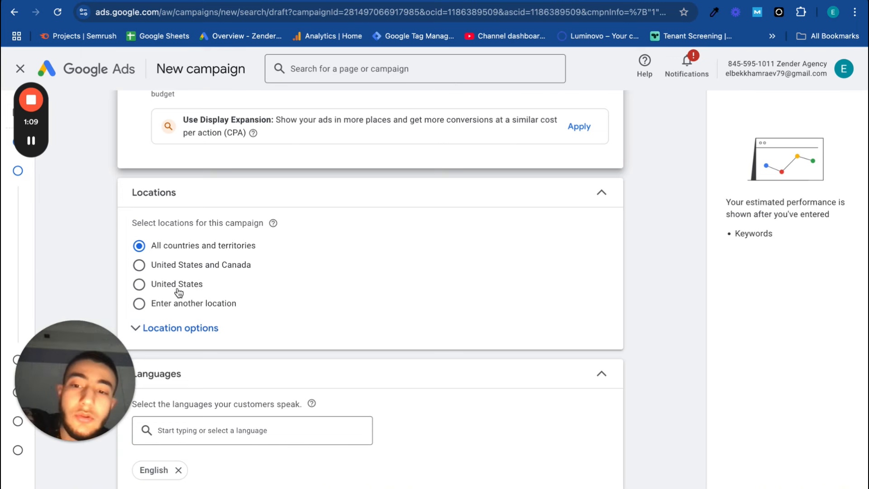
{"action": "left_click", "coordinate": [152, 291]}
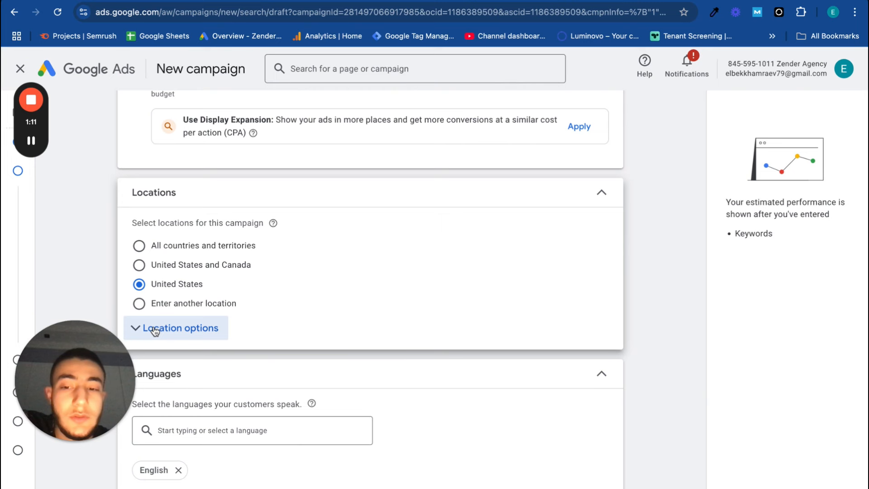
{"action": "left_click", "coordinate": [183, 311]}
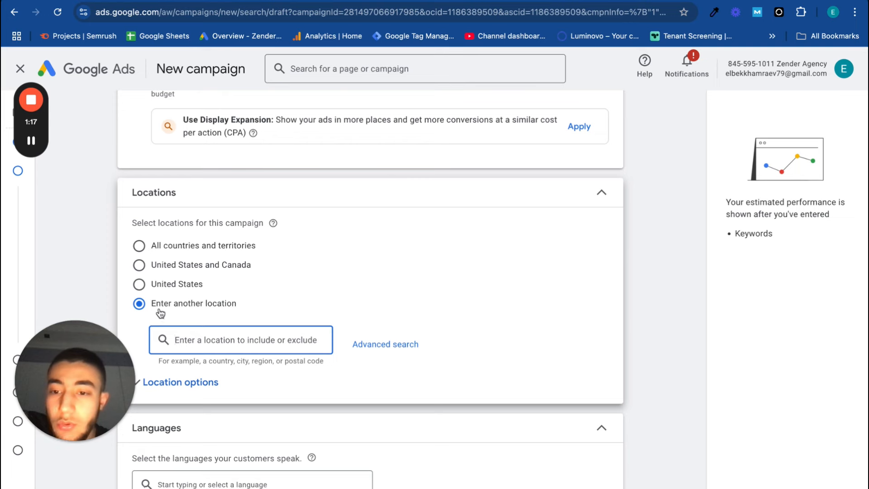
{"action": "left_click", "coordinate": [383, 345]}
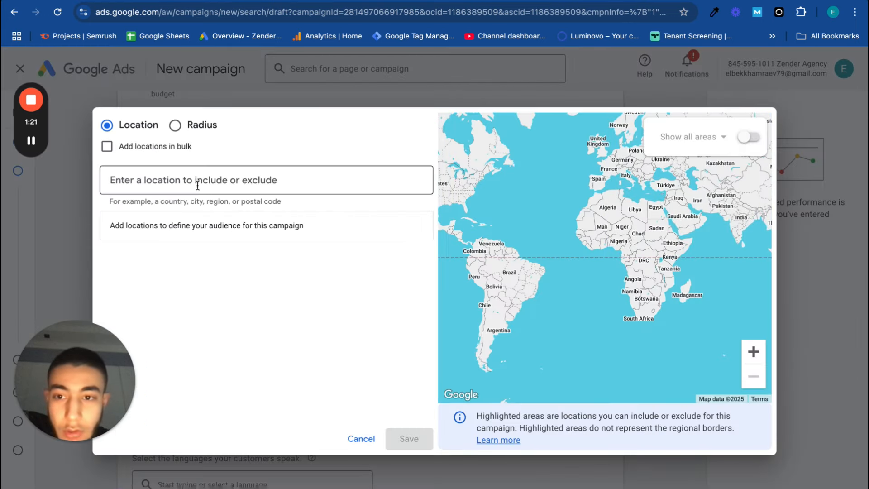
{"action": "left_click", "coordinate": [188, 183]}
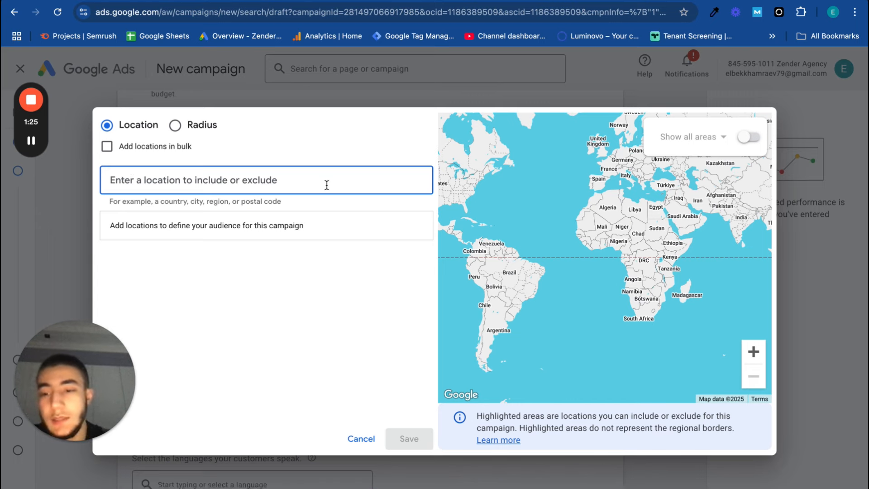
{"action": "type", "text": "new york"}
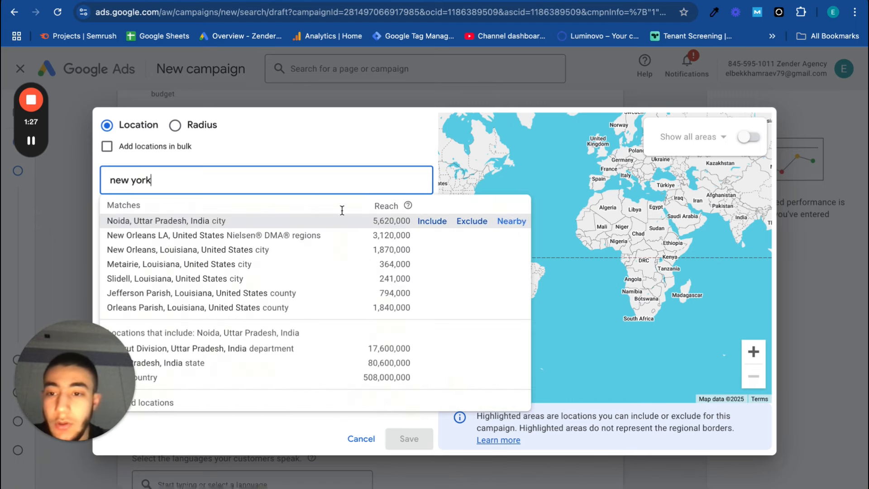
{"action": "left_click", "coordinate": [436, 236]}
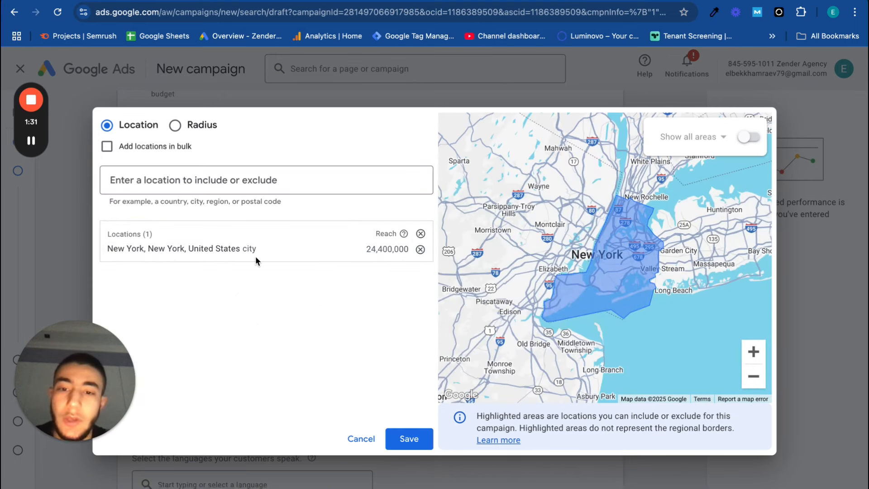
Find the borough of Brooklyn, New York, United States and exclude it from the campaign's locations
{"action": "left_click", "coordinate": [214, 178]}
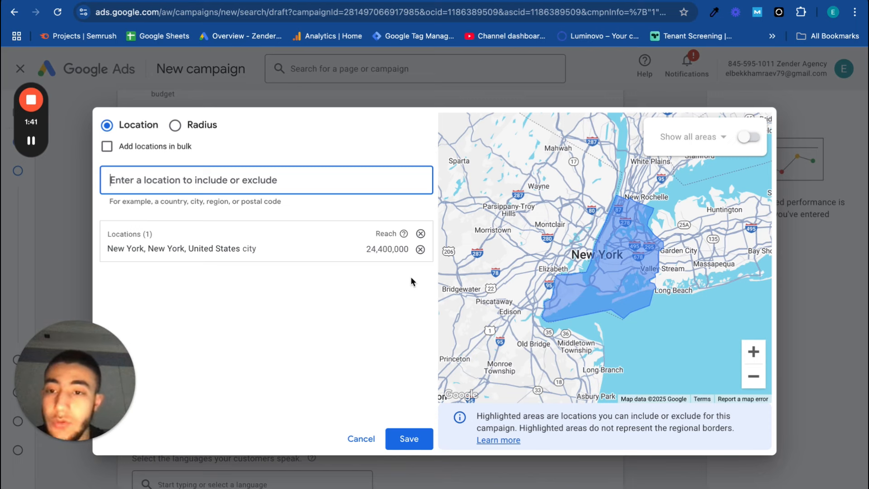
{"action": "type", "text": "brooklu"}
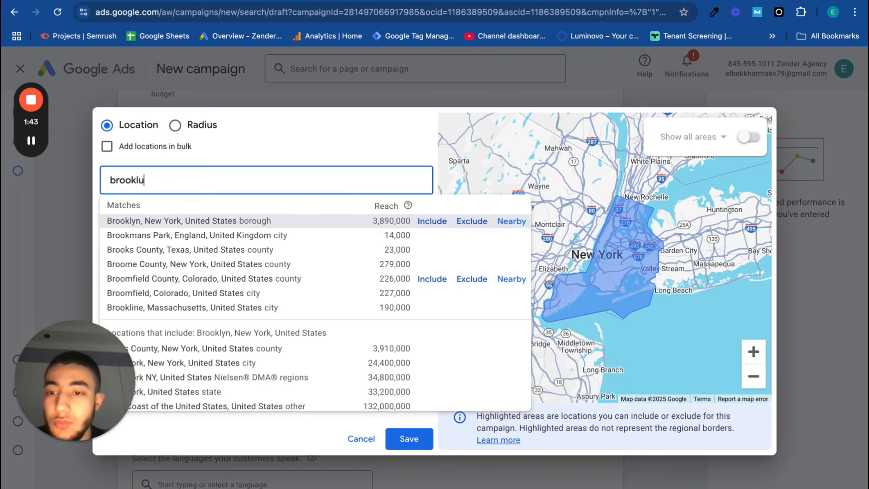
{"action": "key", "text": "BackSpace"}
{"action": "type", "text": "yn"}
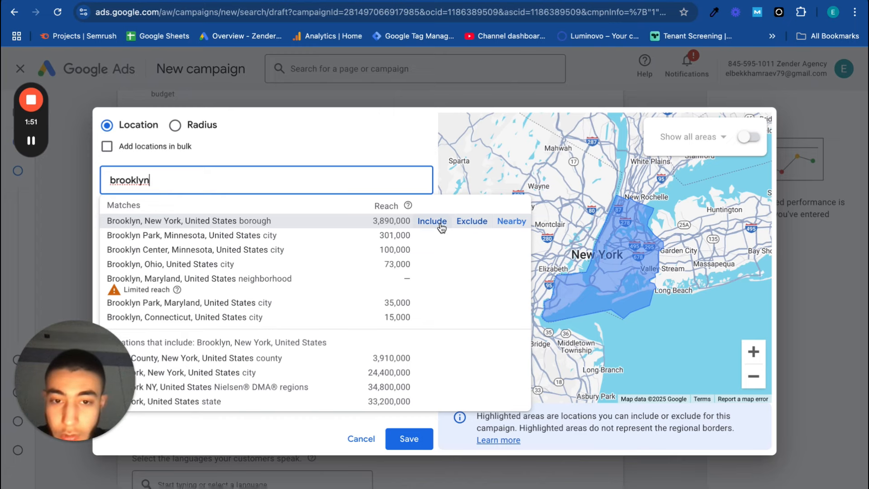
{"action": "left_click", "coordinate": [477, 222]}
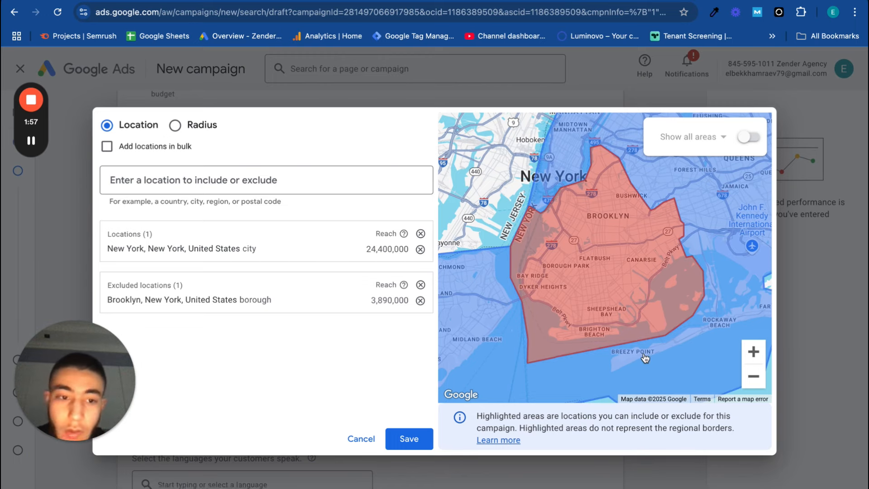
{"action": "left_click", "coordinate": [752, 378]}
{"action": "left_click", "coordinate": [752, 378]}
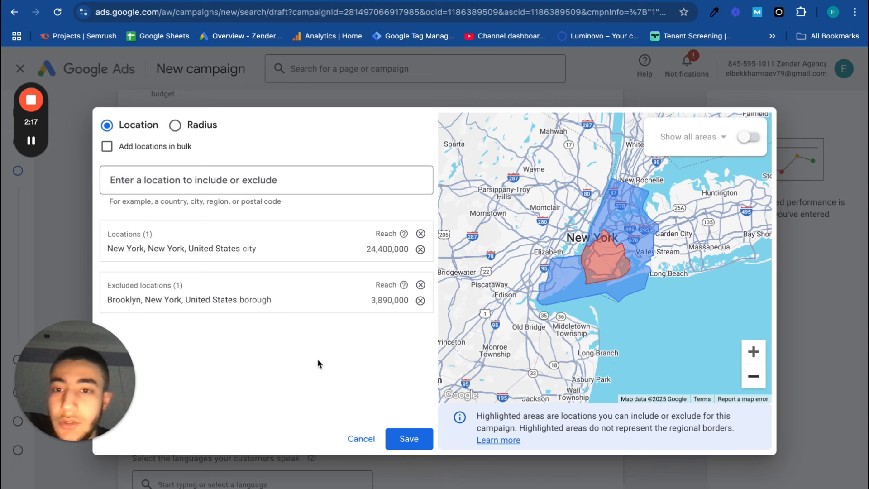
Switch to radius targeting and include a 20-mile radius around Brooklyn, NY 11235
{"action": "left_click", "coordinate": [172, 125]}
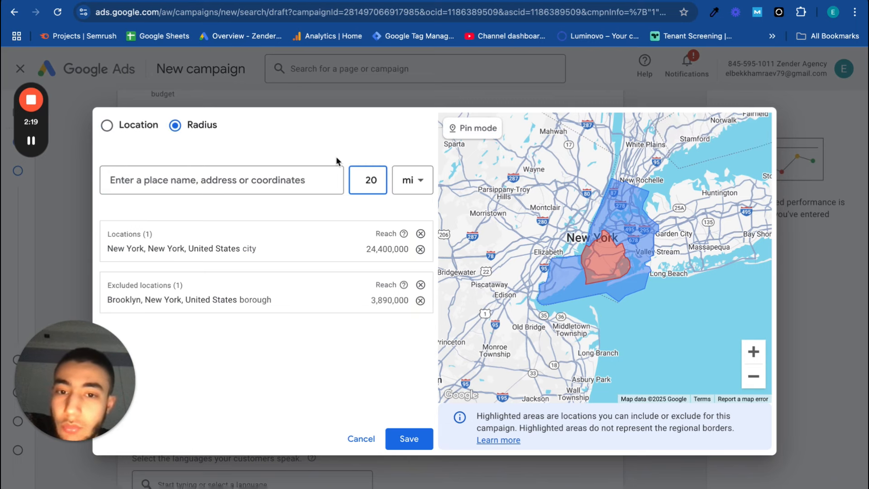
{"action": "left_click", "coordinate": [322, 181]}
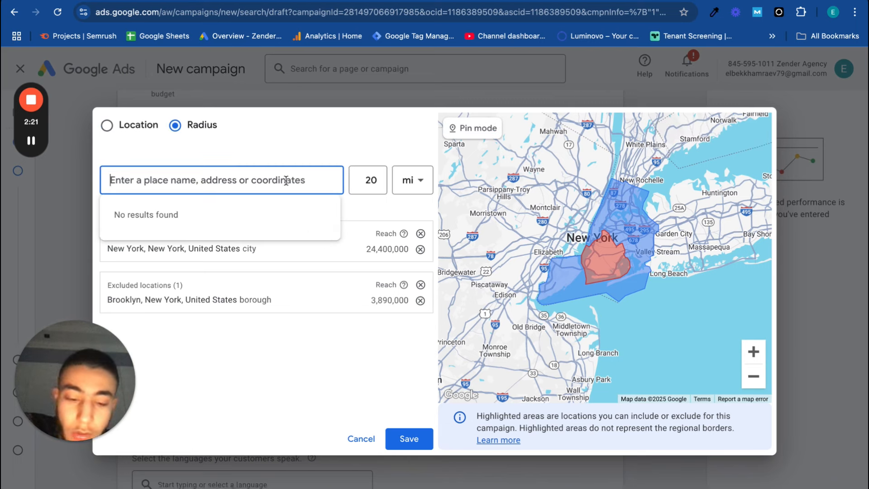
{"action": "type", "text": "11235"}
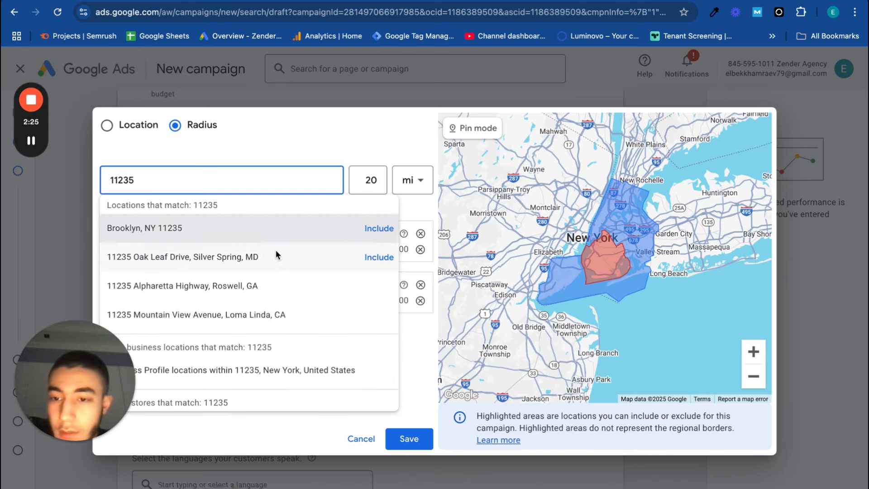
{"action": "left_click", "coordinate": [379, 229]}
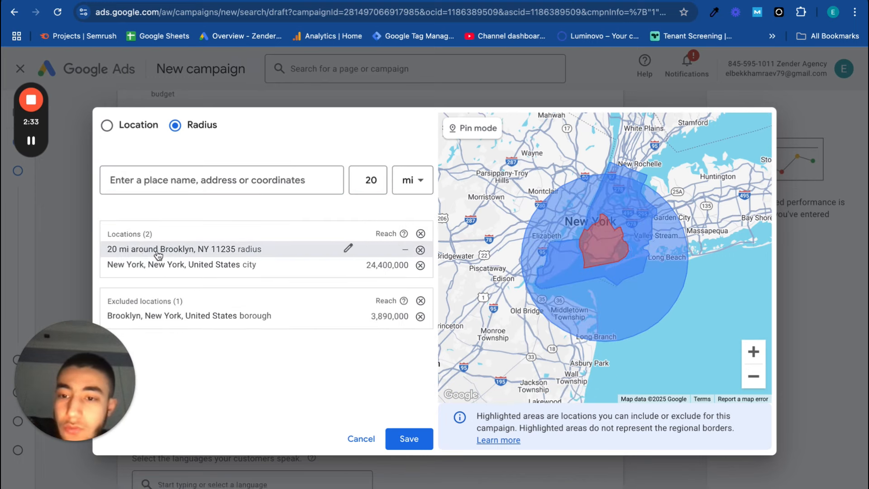
Set the target radius around Brooklyn, NY 11235 to 10 miles
{"action": "left_click", "coordinate": [350, 249]}
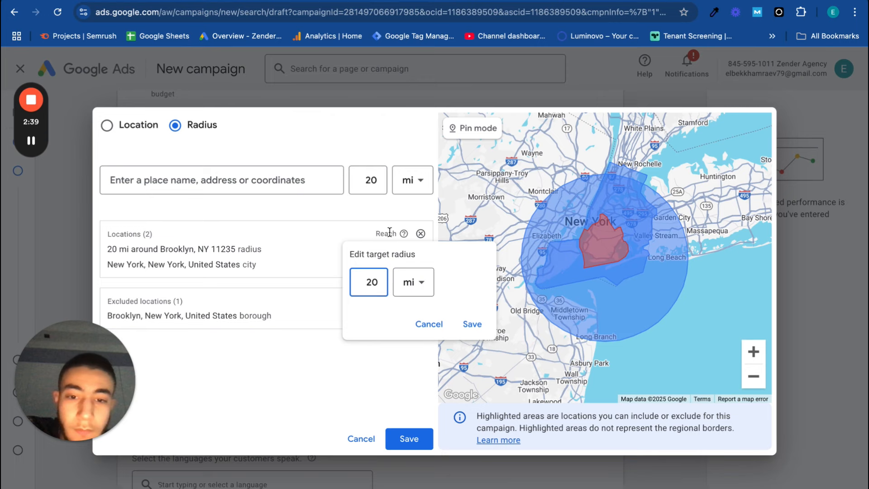
{"action": "key", "text": "BackSpace"}
{"action": "key", "text": "BackSpace"}
{"action": "type", "text": "10"}
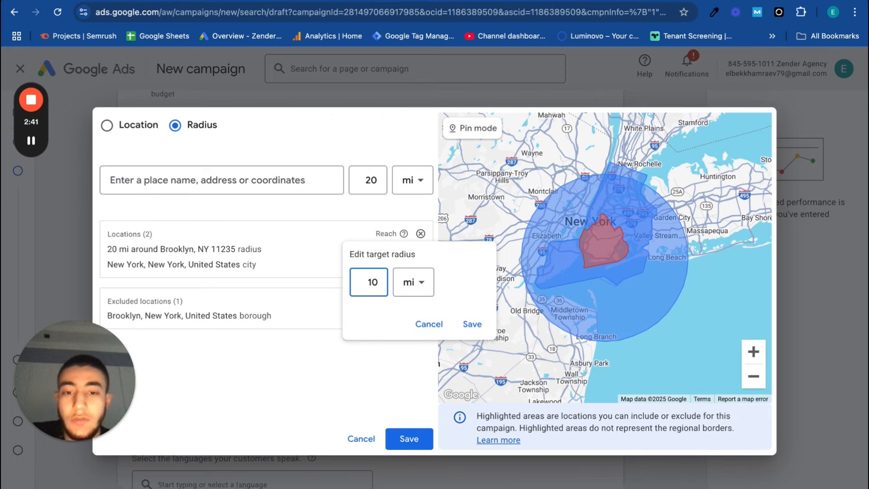
{"action": "left_click", "coordinate": [472, 324]}
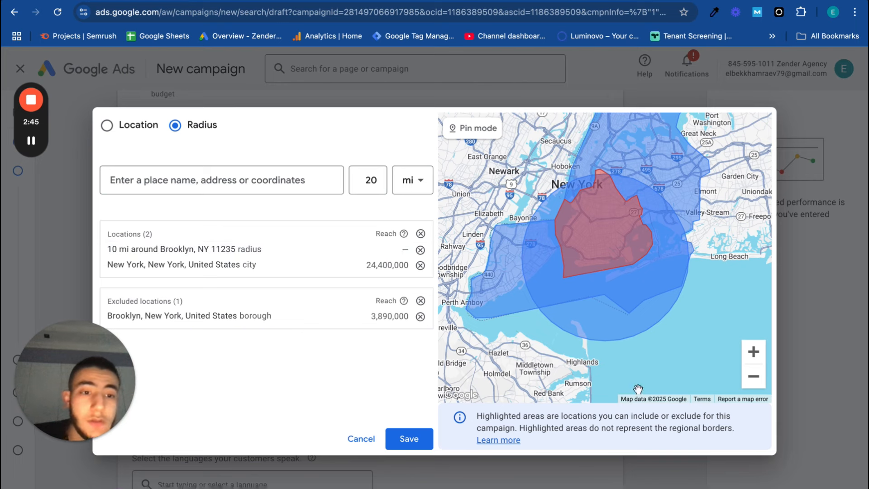
Remove the radius target around Brooklyn, NY 11235 and save the campaign's location selection
{"action": "left_click", "coordinate": [420, 250]}
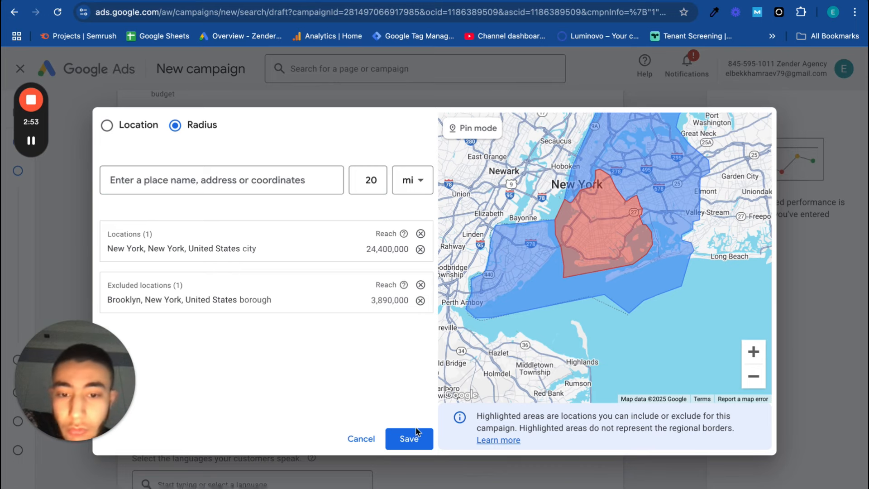
{"action": "left_click", "coordinate": [415, 448]}
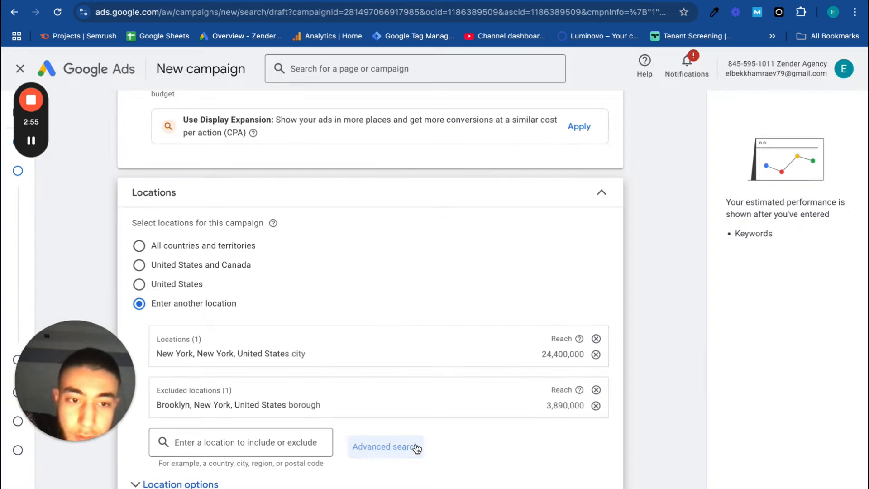
Expand the campaign's audience segments and open the new segment form to examine the available segment types
{"action": "scroll", "coordinate": [400, 456], "scroll_direction": "down", "scroll_amount": 2}
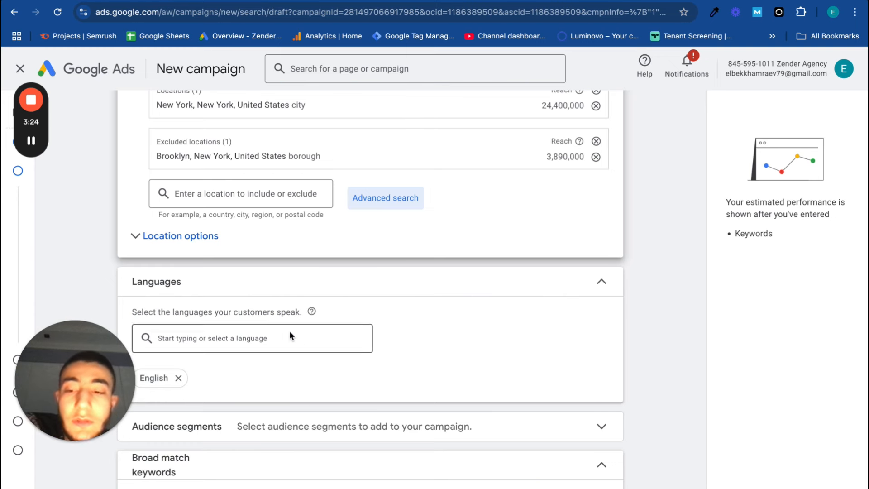
{"action": "scroll", "coordinate": [275, 401], "scroll_direction": "down", "scroll_amount": 2}
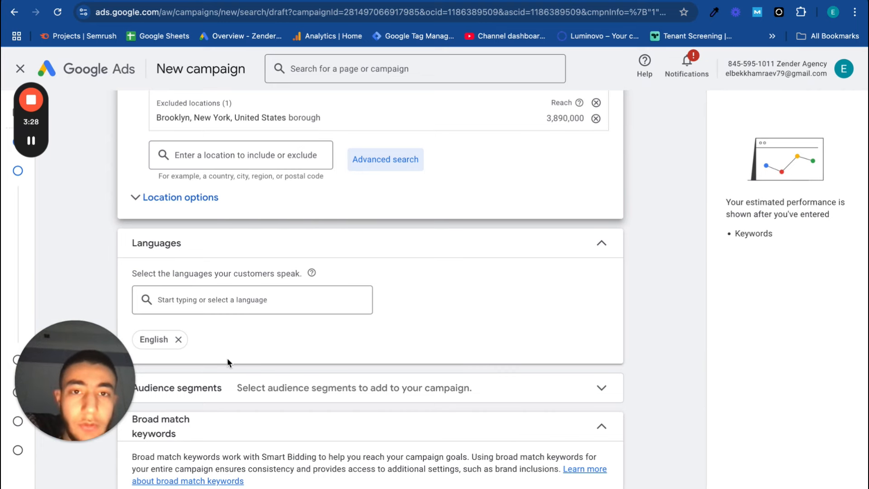
{"action": "scroll", "coordinate": [227, 360], "scroll_direction": "down", "scroll_amount": 5}
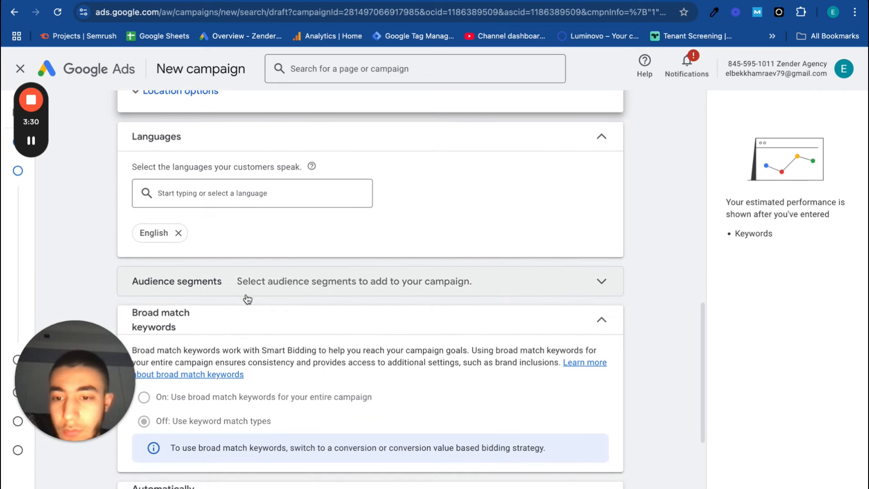
{"action": "left_click", "coordinate": [248, 296]}
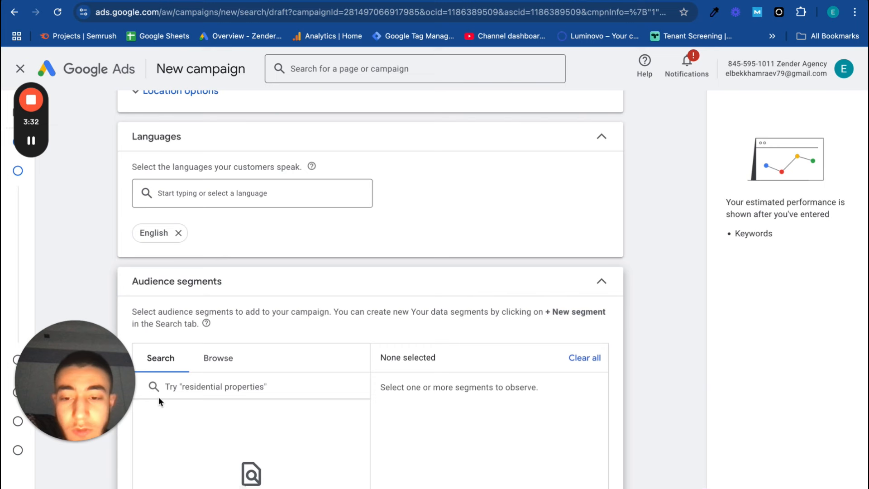
{"action": "scroll", "coordinate": [216, 429], "scroll_direction": "down", "scroll_amount": 3}
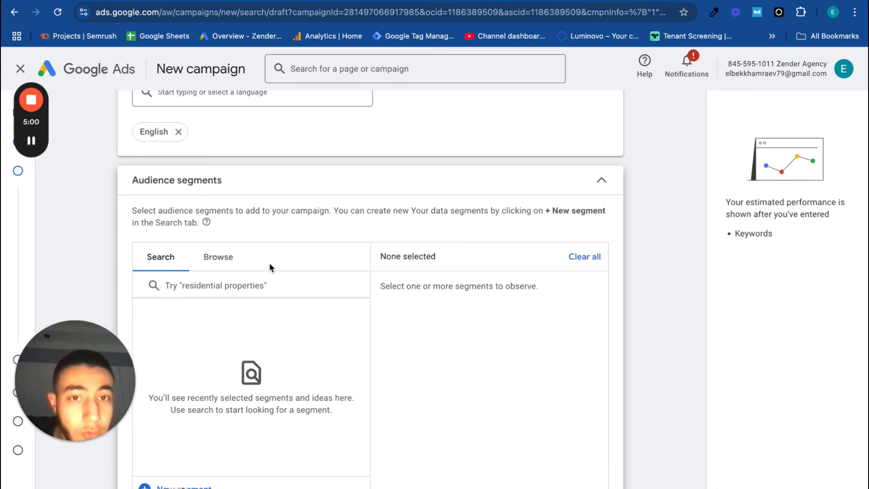
{"action": "left_click", "coordinate": [183, 486]}
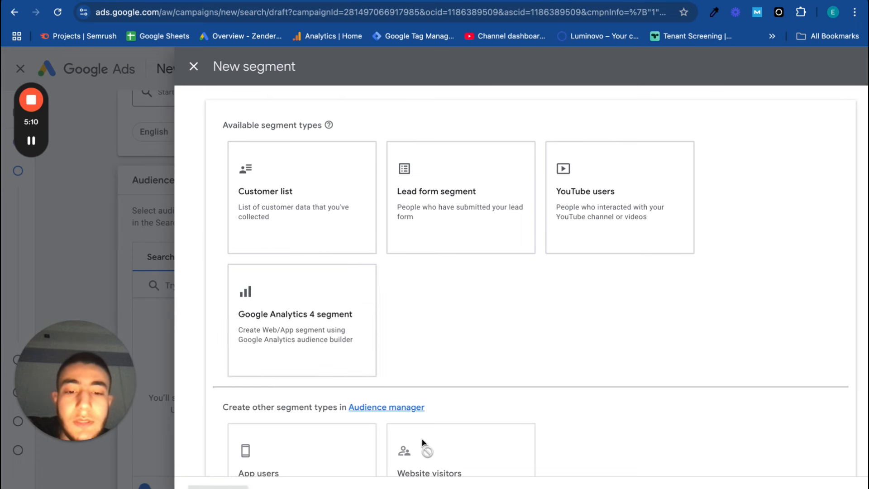
{"action": "mouse_move", "coordinate": [422, 444]}
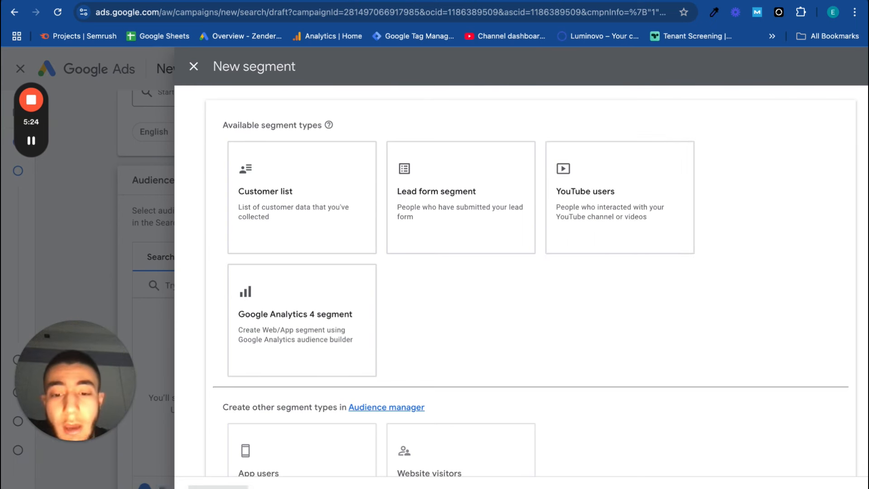
Close the new segment form and browse the detailed demographics categories describing who the audience is
{"action": "left_click", "coordinate": [194, 66]}
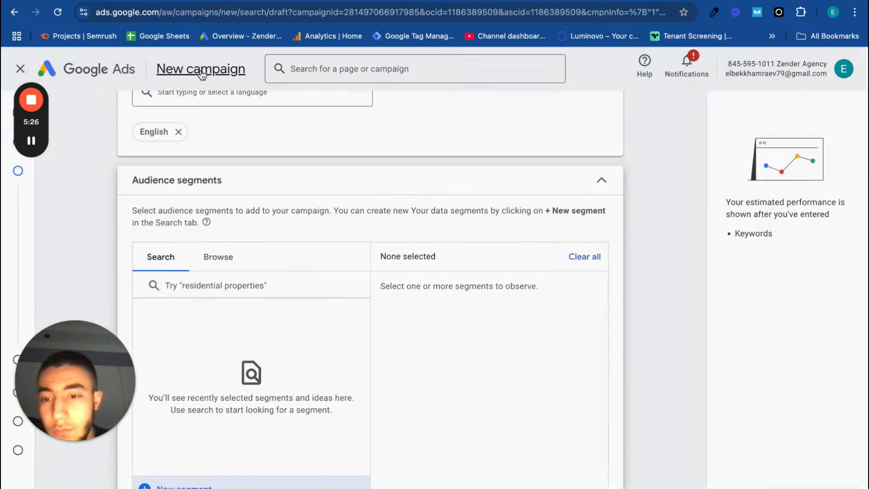
{"action": "left_click", "coordinate": [226, 256]}
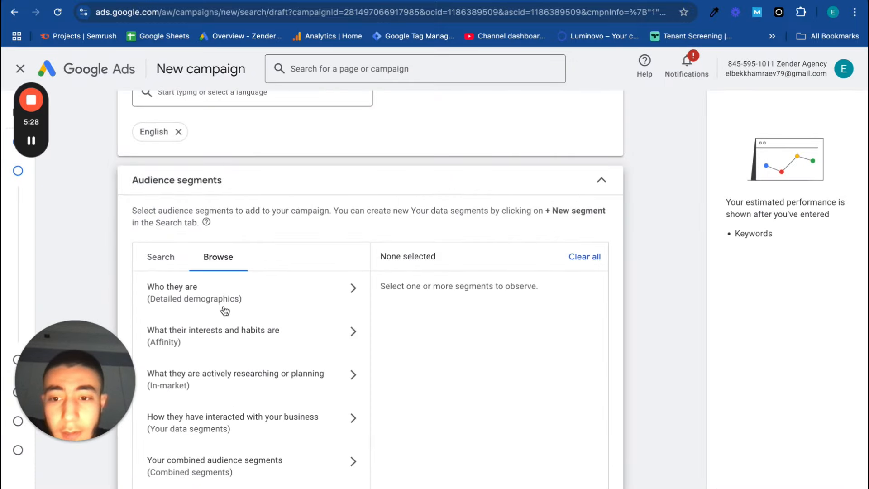
{"action": "left_click", "coordinate": [219, 309]}
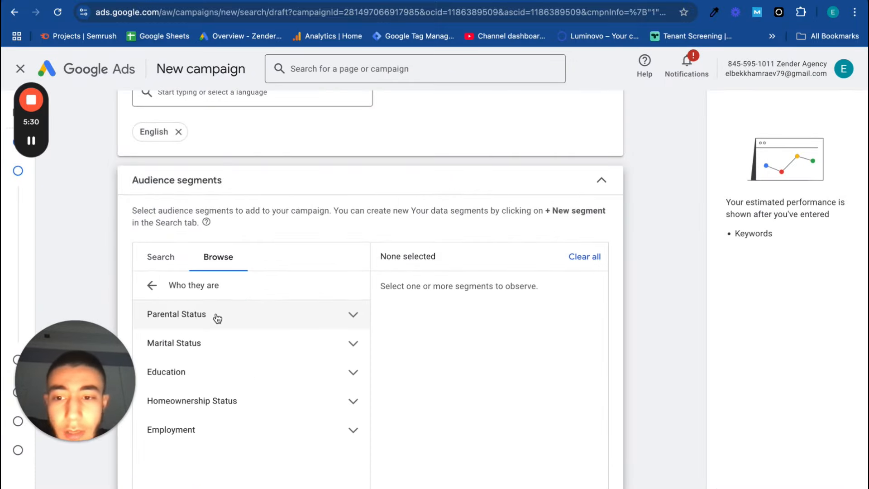
{"action": "scroll", "coordinate": [221, 389], "scroll_direction": "down", "scroll_amount": 1}
{"action": "scroll", "coordinate": [221, 396], "scroll_direction": "down", "scroll_amount": 1}
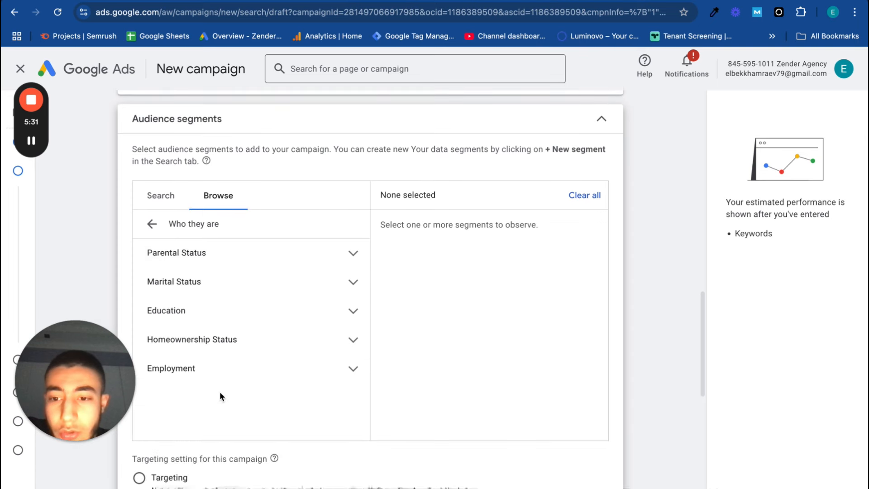
{"action": "left_click", "coordinate": [240, 254]}
{"action": "left_click", "coordinate": [240, 255]}
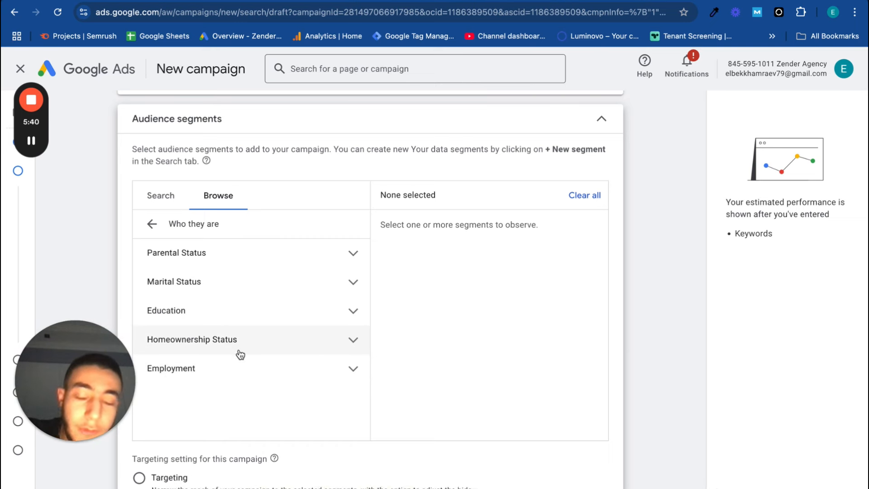
{"action": "scroll", "coordinate": [243, 388], "scroll_direction": "down", "scroll_amount": 1}
{"action": "scroll", "coordinate": [312, 348], "scroll_direction": "down", "scroll_amount": 2}
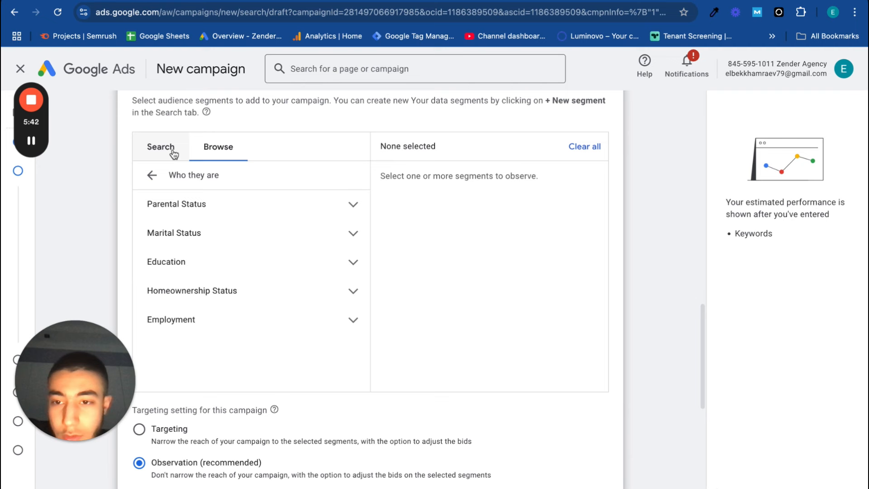
Examine the in-market audience segments covering what people are actively researching or planning
{"action": "left_click", "coordinate": [153, 176]}
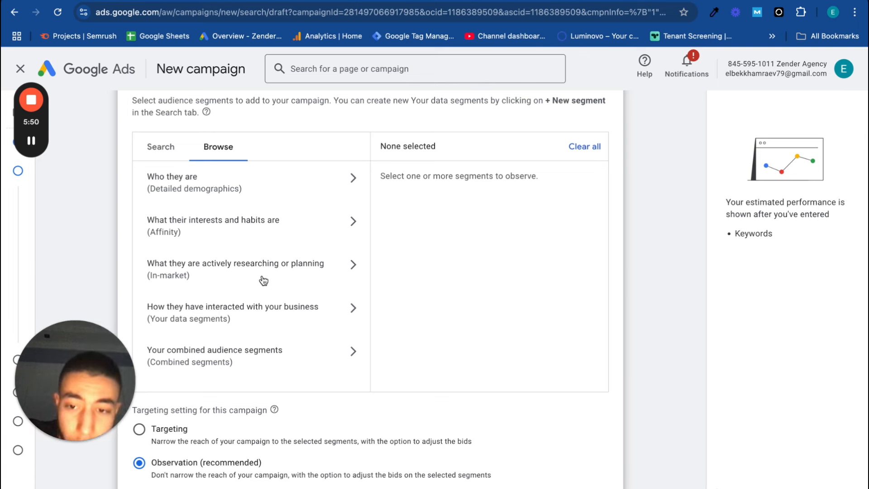
{"action": "left_click", "coordinate": [222, 277]}
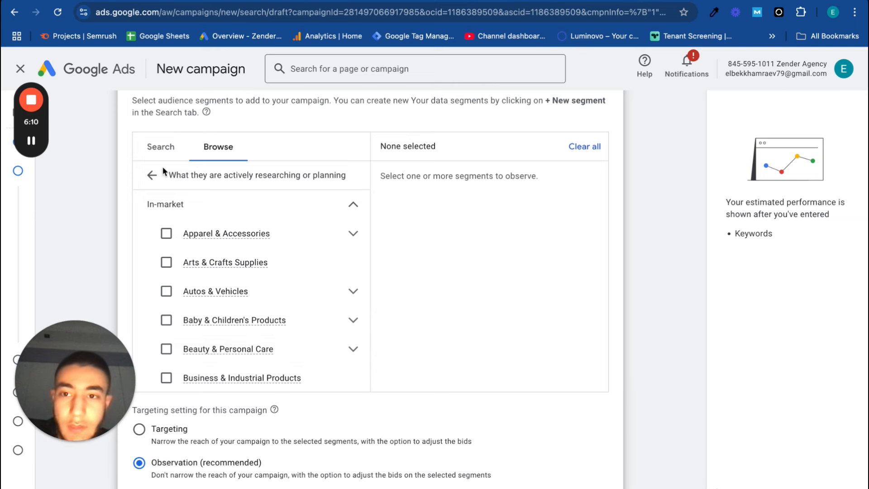
{"action": "scroll", "coordinate": [164, 172], "scroll_direction": "up", "scroll_amount": 2}
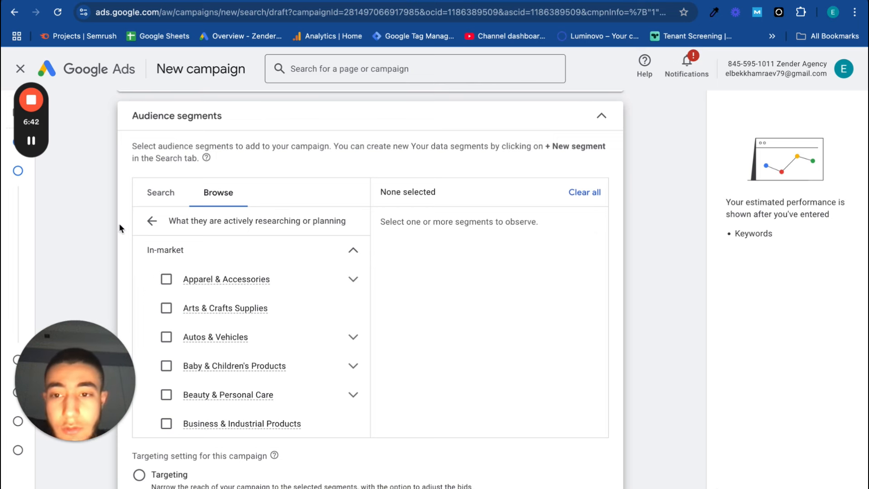
Browse the affinity segments for interests and habits, and inspect the subsegments of News & Politics
{"action": "left_click", "coordinate": [158, 229]}
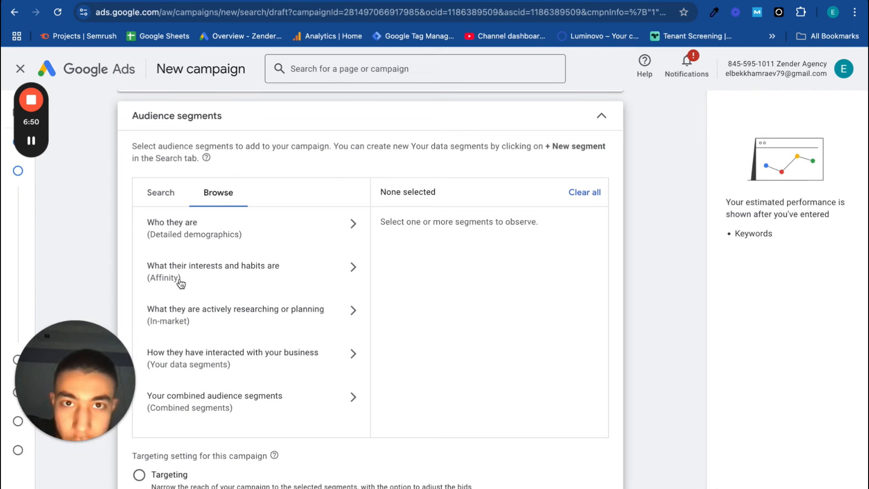
{"action": "left_click", "coordinate": [248, 273]}
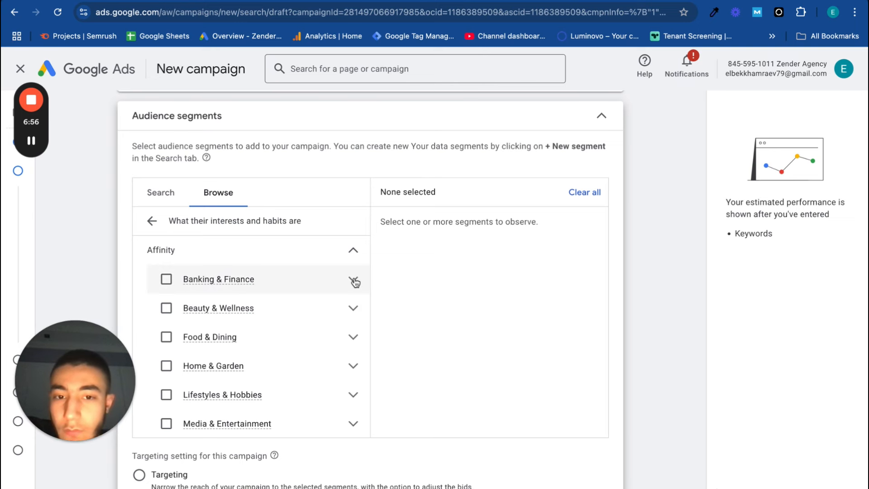
{"action": "scroll", "coordinate": [354, 328], "scroll_direction": "down", "scroll_amount": 1}
{"action": "scroll", "coordinate": [354, 328], "scroll_direction": "up", "scroll_amount": 1}
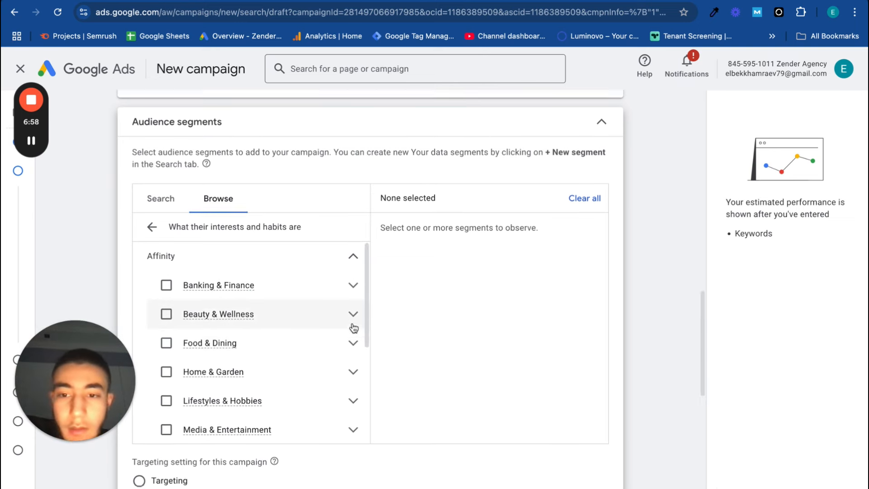
{"action": "scroll", "coordinate": [352, 367], "scroll_direction": "down", "scroll_amount": 1}
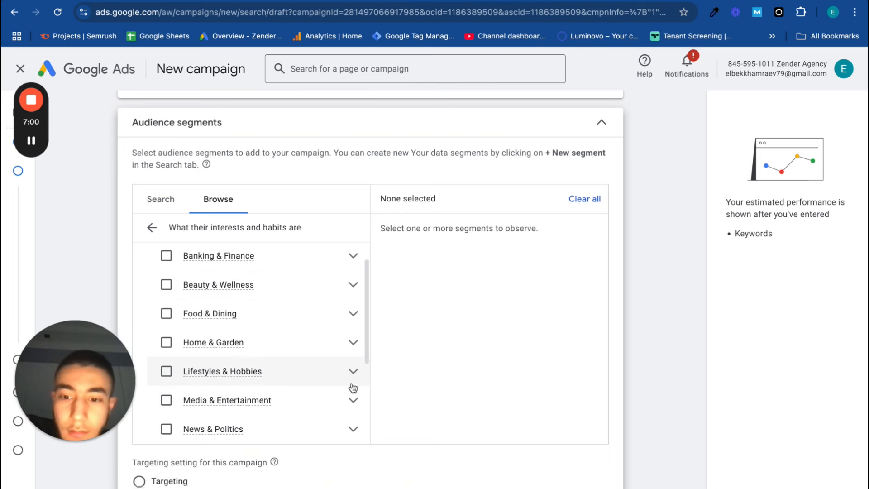
{"action": "scroll", "coordinate": [352, 393], "scroll_direction": "down", "scroll_amount": 1}
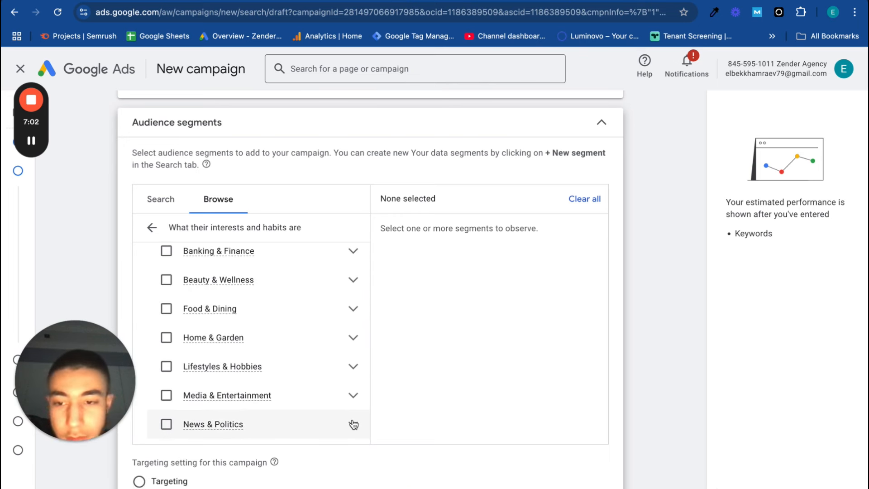
{"action": "left_click", "coordinate": [354, 424]}
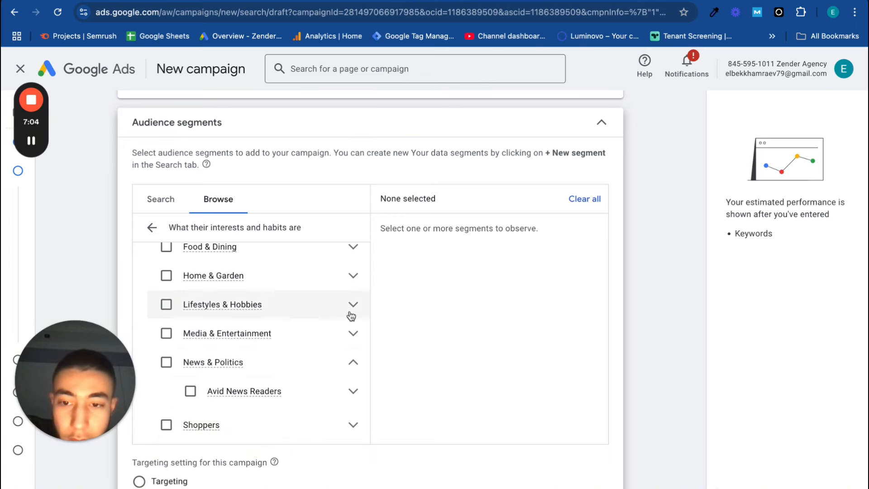
{"action": "left_click", "coordinate": [353, 363]}
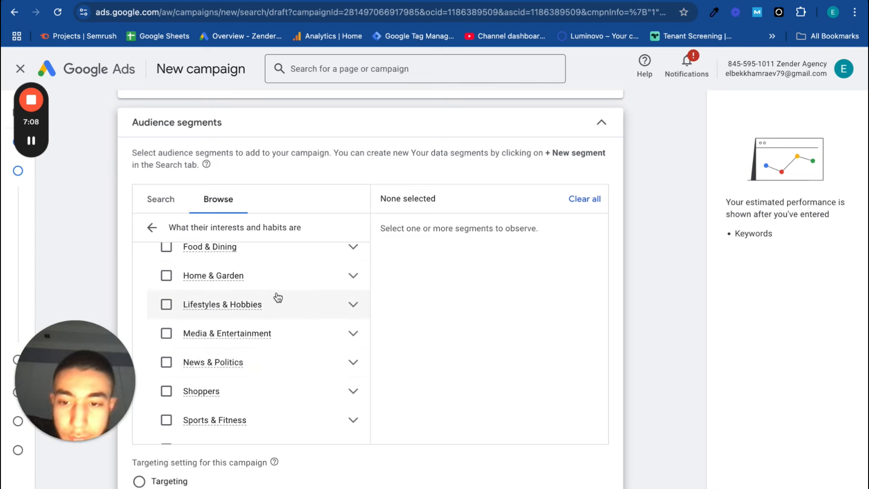
Expand the Banking & Finance affinity category and review the remaining affinity categories
{"action": "scroll", "coordinate": [275, 297], "scroll_direction": "up", "scroll_amount": 4}
{"action": "scroll", "coordinate": [277, 296], "scroll_direction": "down", "scroll_amount": 1}
{"action": "left_click", "coordinate": [353, 327]}
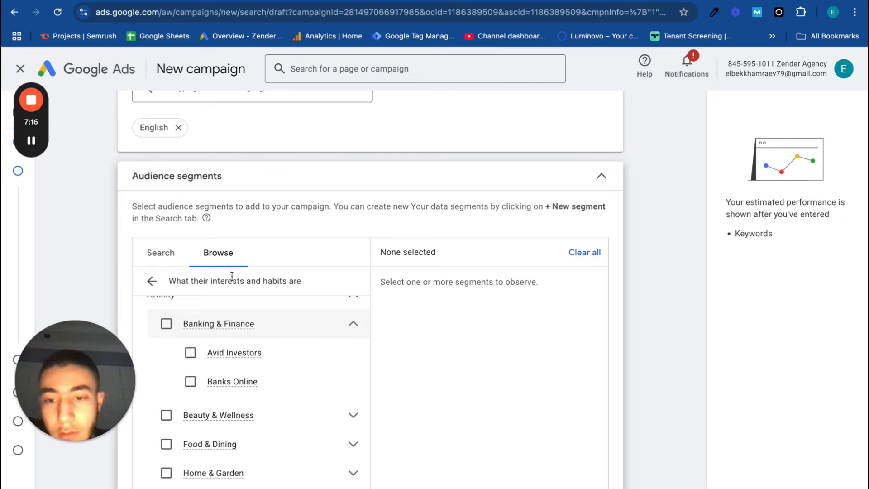
{"action": "scroll", "coordinate": [283, 466], "scroll_direction": "down", "scroll_amount": 2}
{"action": "scroll", "coordinate": [283, 465], "scroll_direction": "down", "scroll_amount": 5}
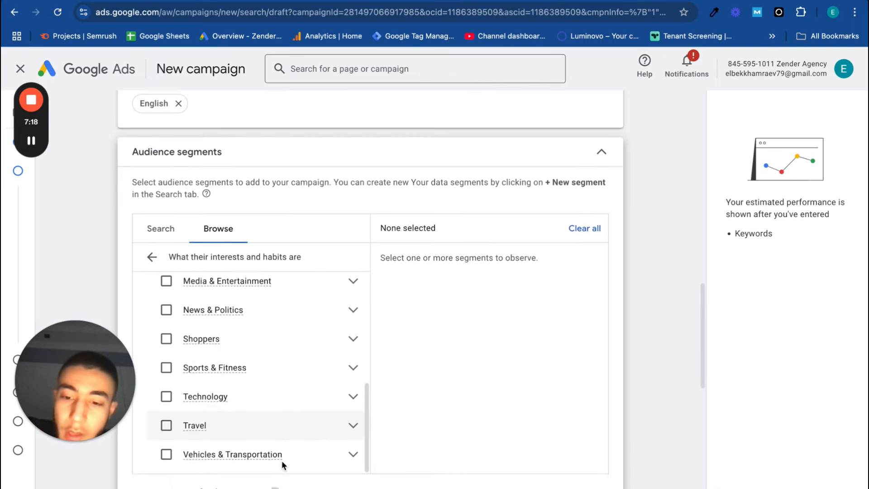
{"action": "scroll", "coordinate": [317, 304], "scroll_direction": "up", "scroll_amount": 6}
{"action": "scroll", "coordinate": [316, 281], "scroll_direction": "up", "scroll_amount": 4}
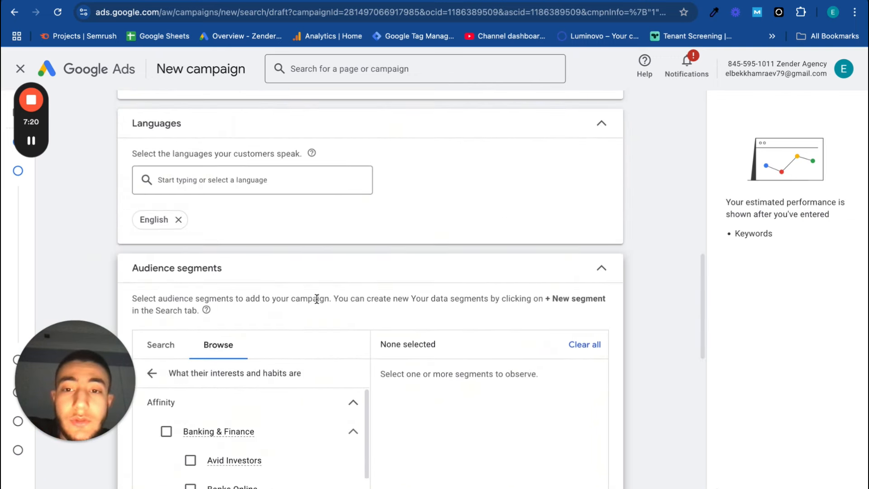
{"action": "scroll", "coordinate": [324, 402], "scroll_direction": "down", "scroll_amount": 3}
{"action": "scroll", "coordinate": [326, 402], "scroll_direction": "down", "scroll_amount": 2}
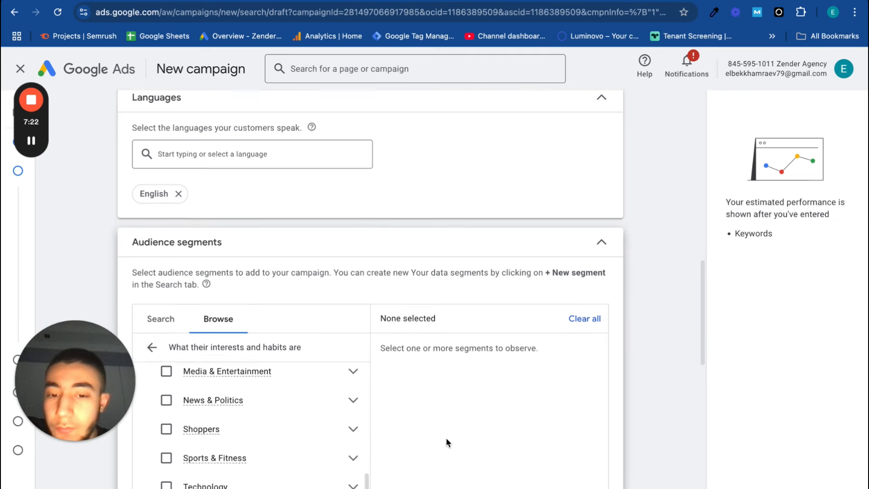
Review the Targeting and Observation options for the campaign's audience, plus the broad match keywords and automatically created assets settings
{"action": "scroll", "coordinate": [446, 437], "scroll_direction": "down", "scroll_amount": 5}
{"action": "scroll", "coordinate": [446, 437], "scroll_direction": "up", "scroll_amount": 2}
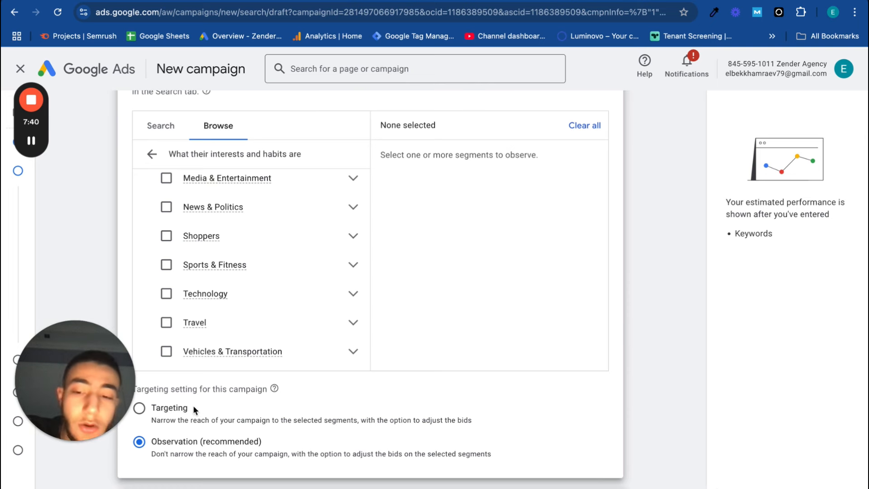
{"action": "left_click_drag", "start_coordinate": [188, 406], "coordinate": [156, 407]}
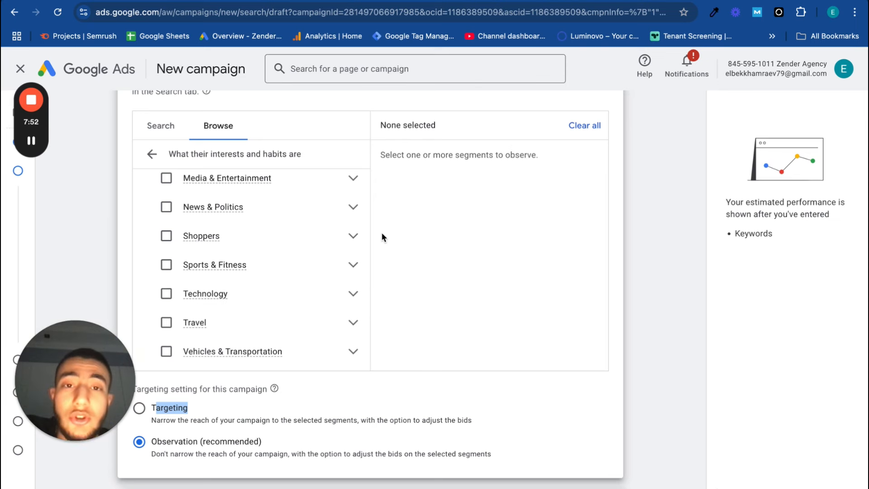
{"action": "scroll", "coordinate": [382, 233], "scroll_direction": "down", "scroll_amount": 3}
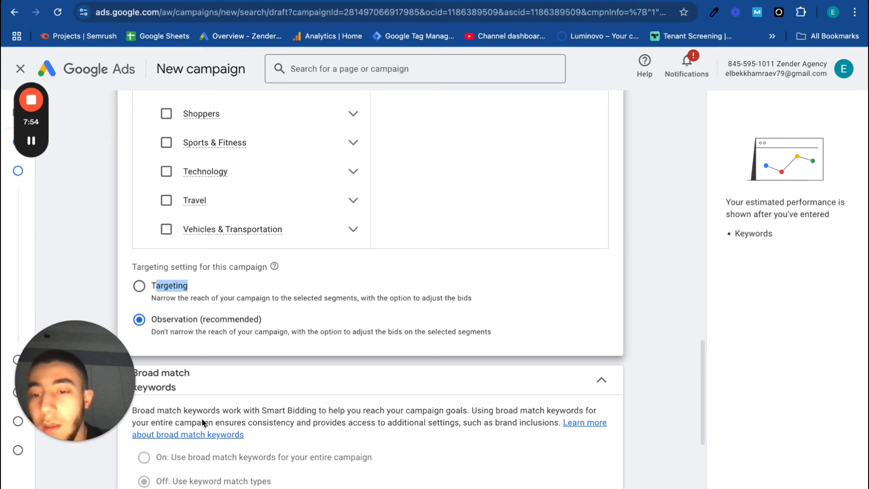
{"action": "scroll", "coordinate": [398, 375], "scroll_direction": "down", "scroll_amount": 3}
{"action": "scroll", "coordinate": [398, 372], "scroll_direction": "up", "scroll_amount": 3}
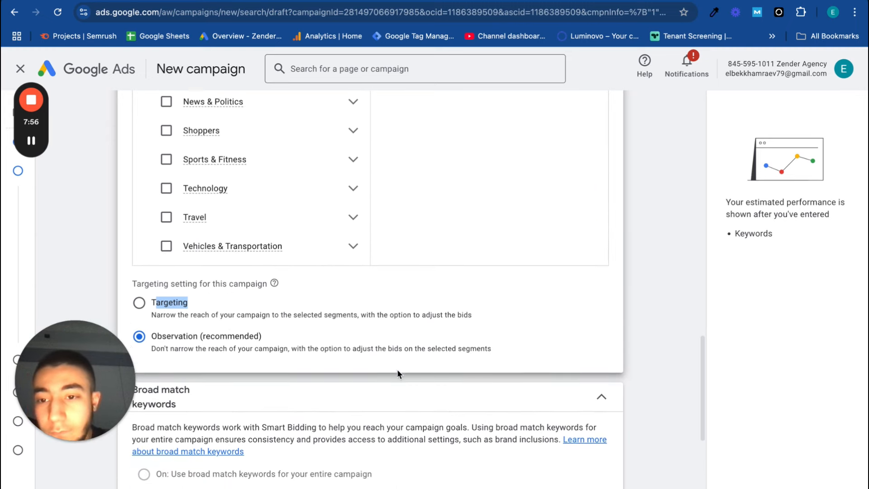
{"action": "scroll", "coordinate": [431, 210], "scroll_direction": "up", "scroll_amount": 3}
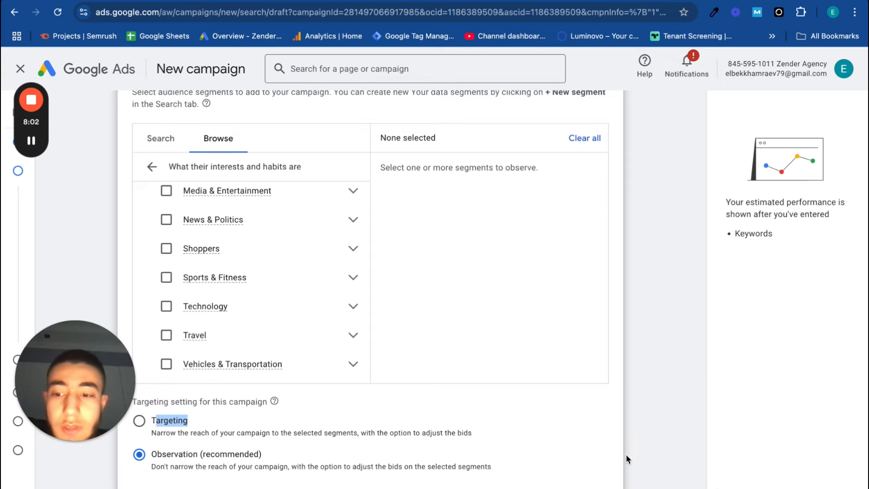
{"action": "scroll", "coordinate": [626, 455], "scroll_direction": "down", "scroll_amount": 10}
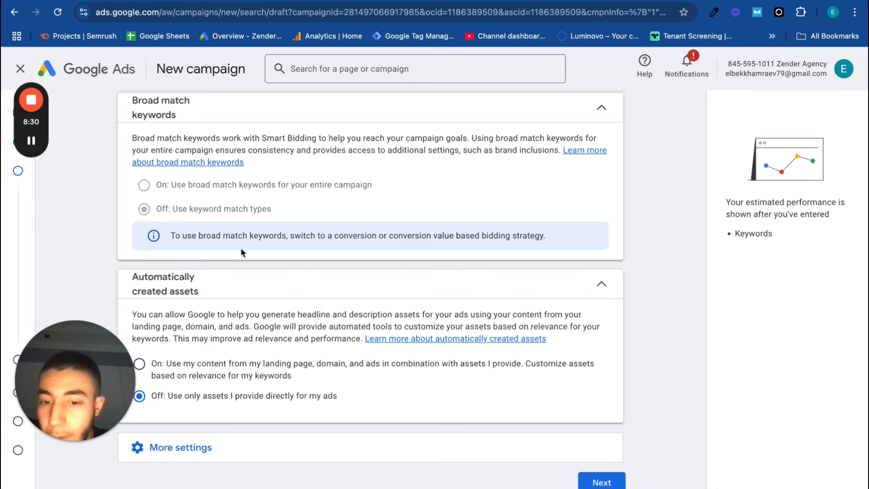
Open the ad schedule in the campaign's additional settings and set its days to Mondays - Fridays
{"action": "left_click", "coordinate": [160, 448]}
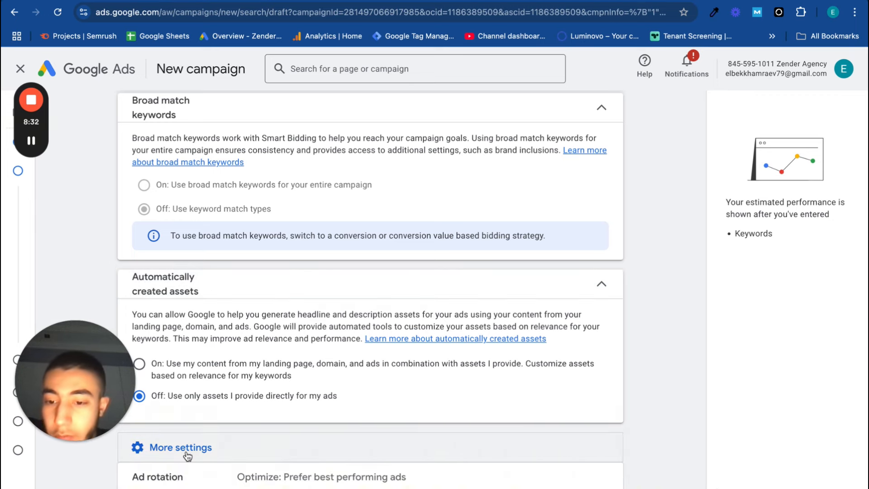
{"action": "scroll", "coordinate": [171, 452], "scroll_direction": "down", "scroll_amount": 3}
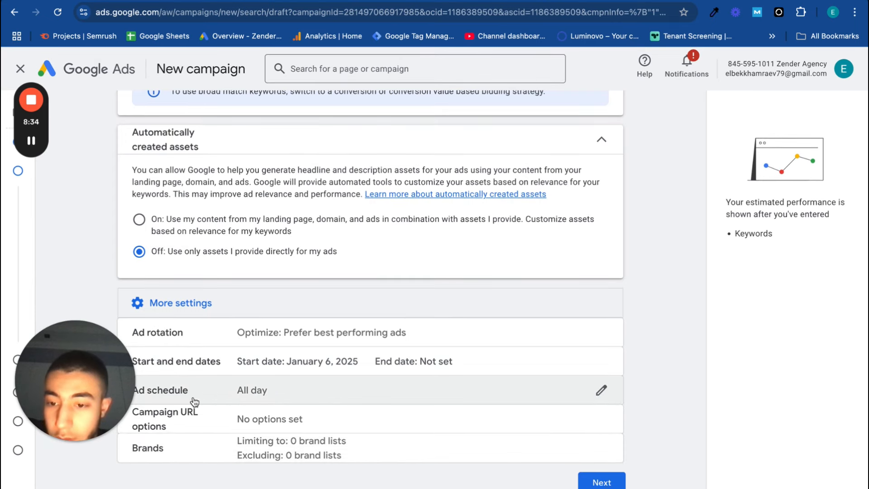
{"action": "left_click", "coordinate": [601, 393]}
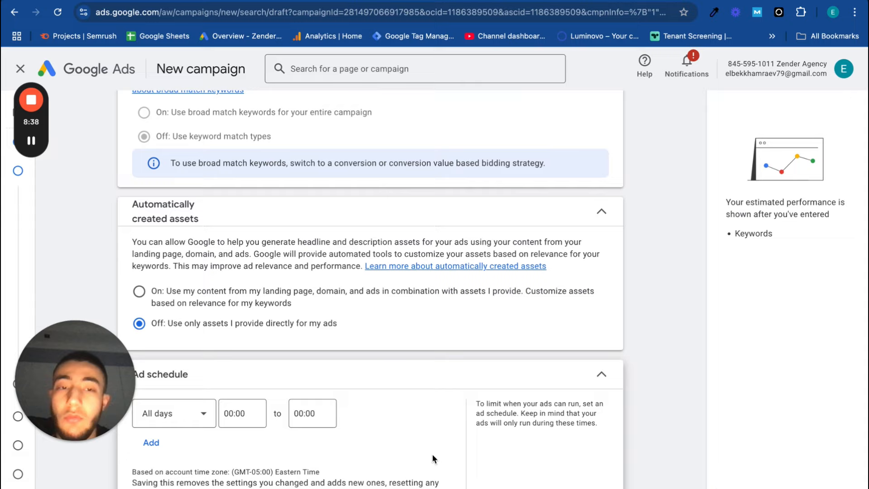
{"action": "scroll", "coordinate": [432, 454], "scroll_direction": "down", "scroll_amount": 2}
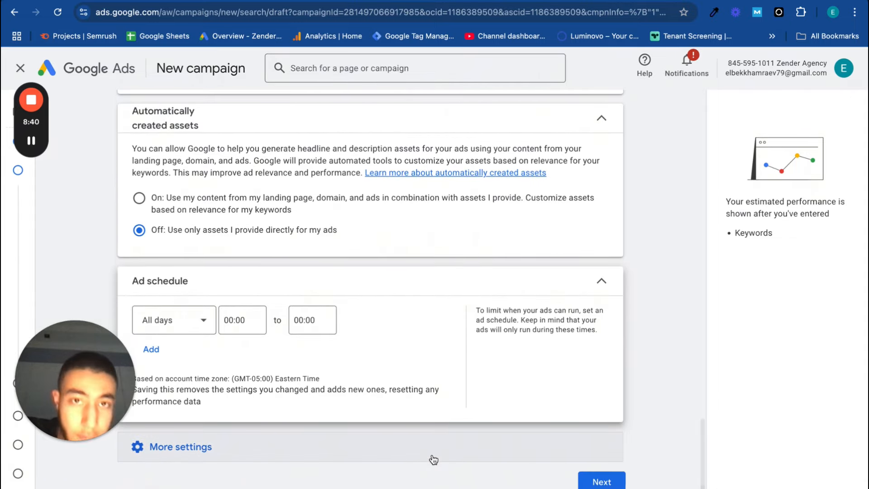
{"action": "left_click", "coordinate": [202, 325]}
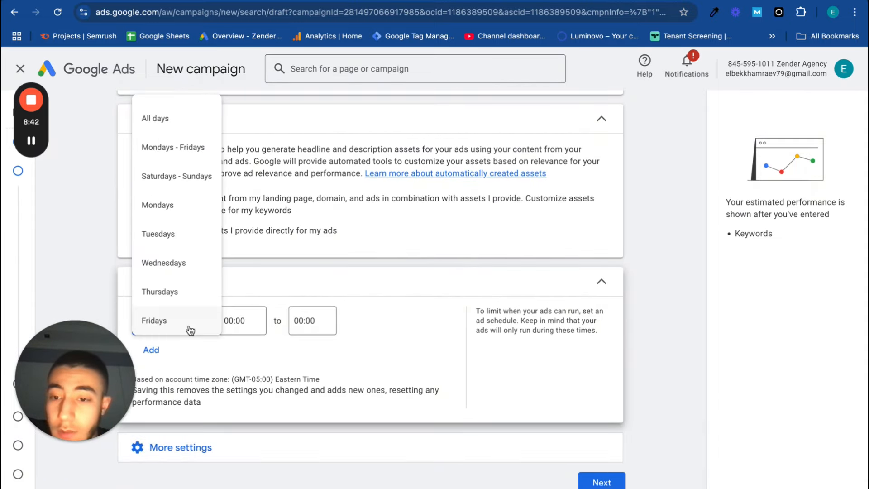
{"action": "left_click", "coordinate": [202, 152]}
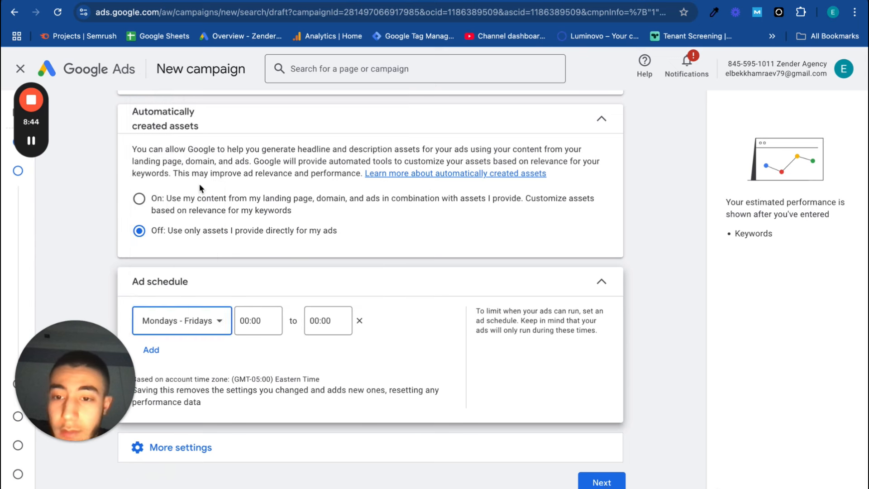
Set the hours of the Mondays - Fridays ad schedule to 09:00 to 18:00
{"action": "left_click", "coordinate": [261, 326]}
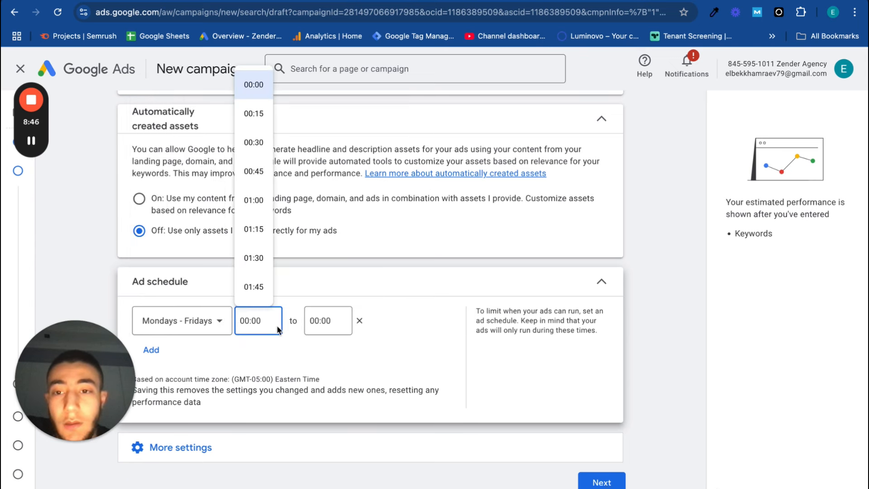
{"action": "scroll", "coordinate": [269, 253], "scroll_direction": "down", "scroll_amount": 10}
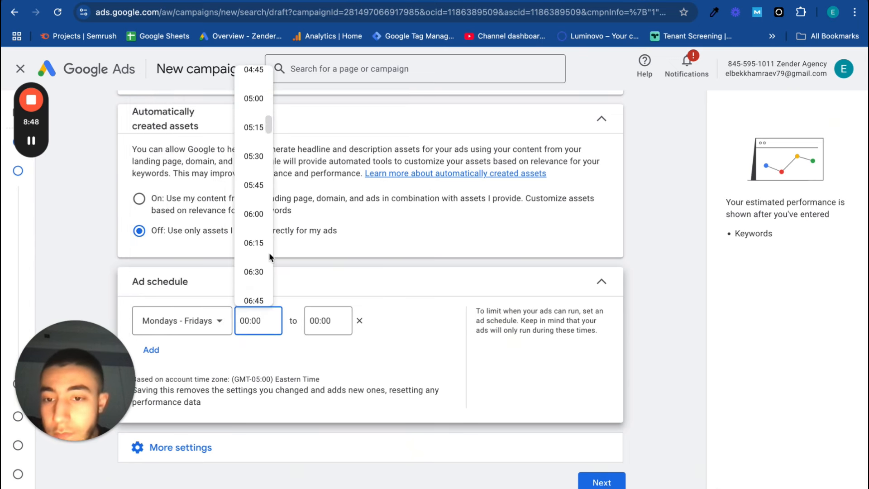
{"action": "scroll", "coordinate": [269, 253], "scroll_direction": "down", "scroll_amount": 7}
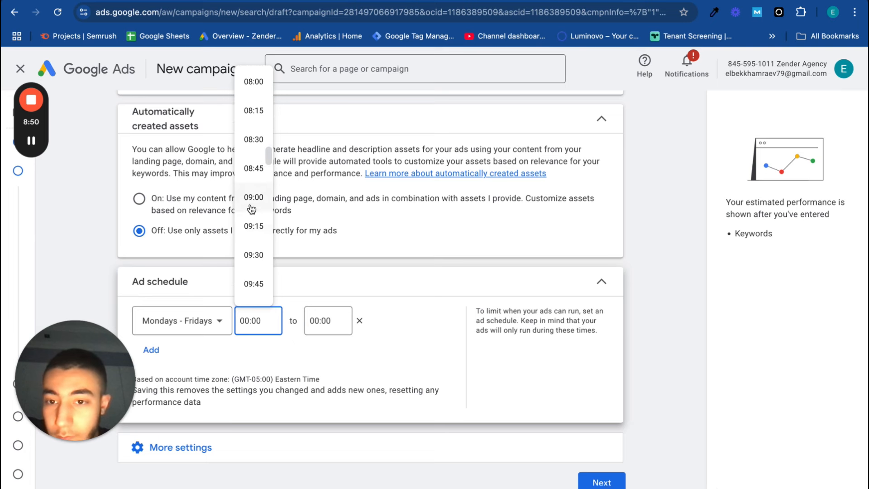
{"action": "left_click", "coordinate": [251, 209]}
{"action": "left_click", "coordinate": [316, 320]}
{"action": "scroll", "coordinate": [331, 233], "scroll_direction": "down", "scroll_amount": 10}
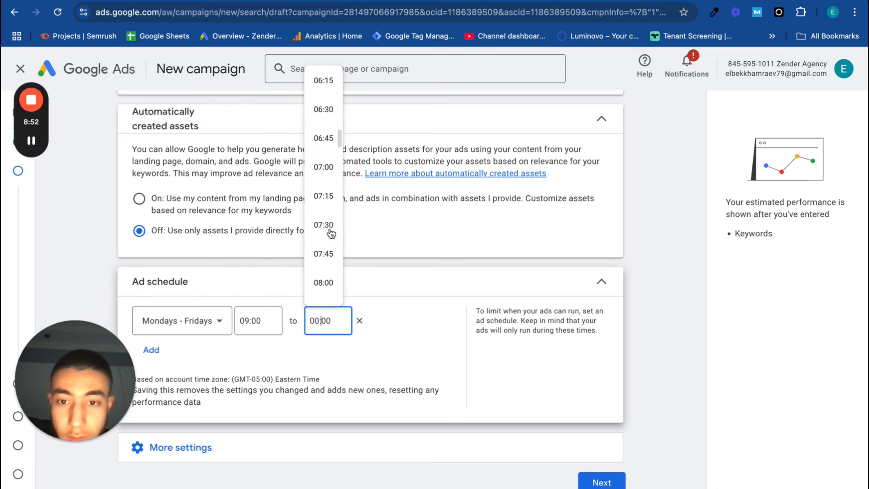
{"action": "scroll", "coordinate": [331, 233], "scroll_direction": "down", "scroll_amount": 14}
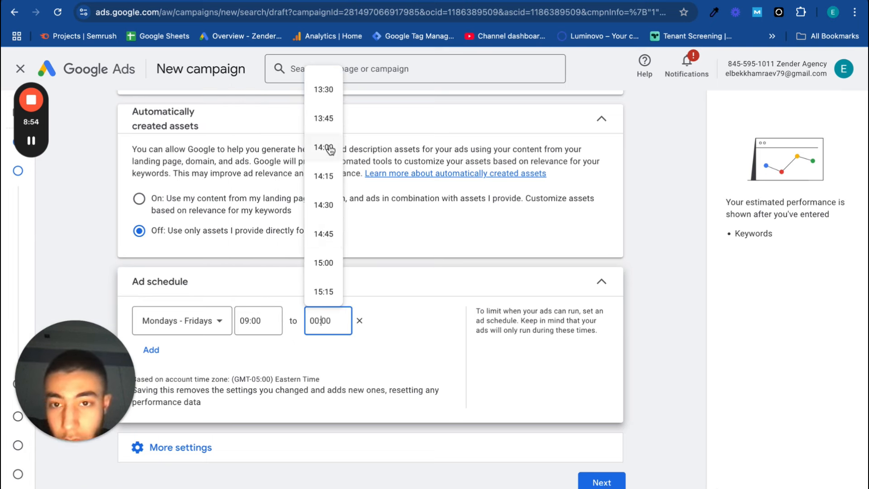
{"action": "scroll", "coordinate": [331, 181], "scroll_direction": "down", "scroll_amount": 8}
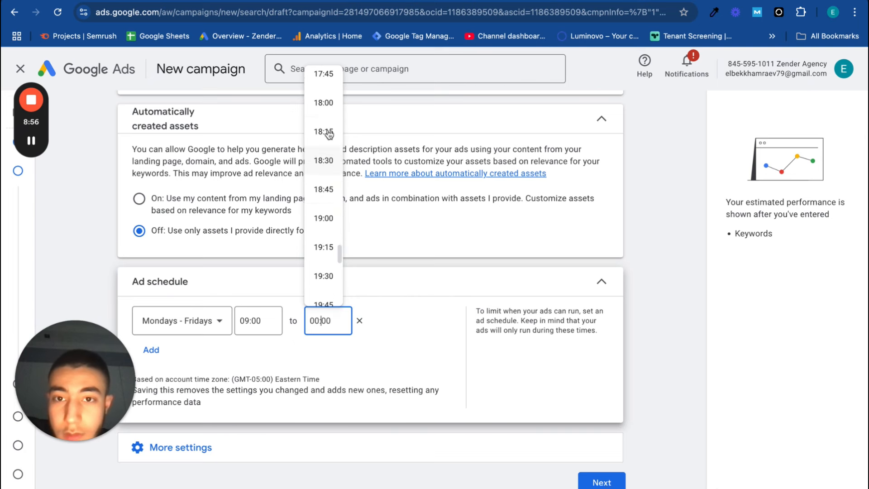
{"action": "left_click", "coordinate": [324, 104]}
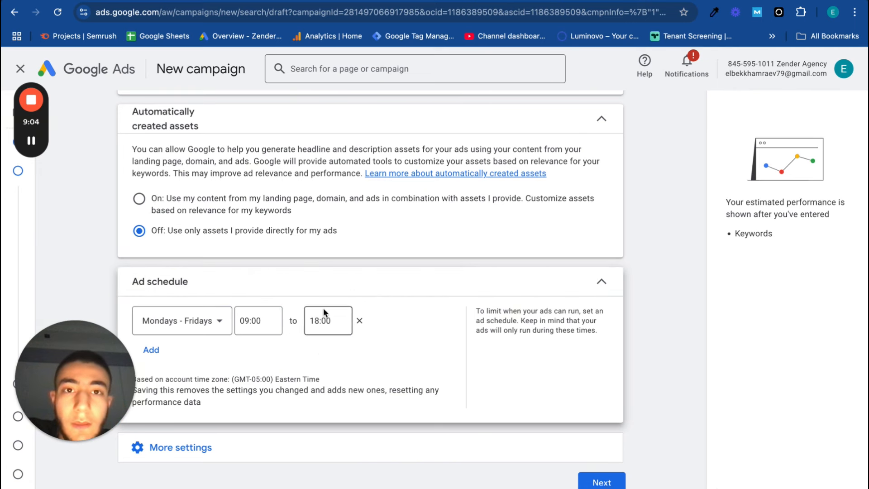
{"action": "left_click", "coordinate": [216, 334]}
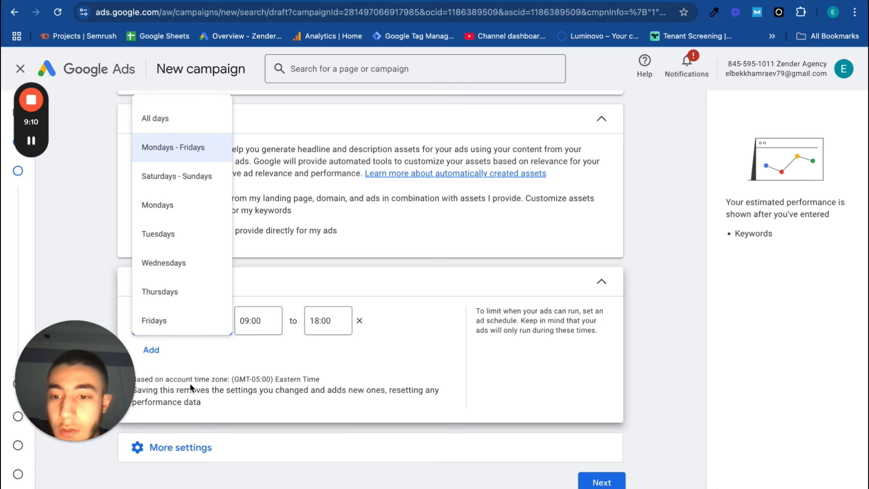
{"action": "left_click", "coordinate": [203, 371]}
{"action": "left_click", "coordinate": [157, 355]}
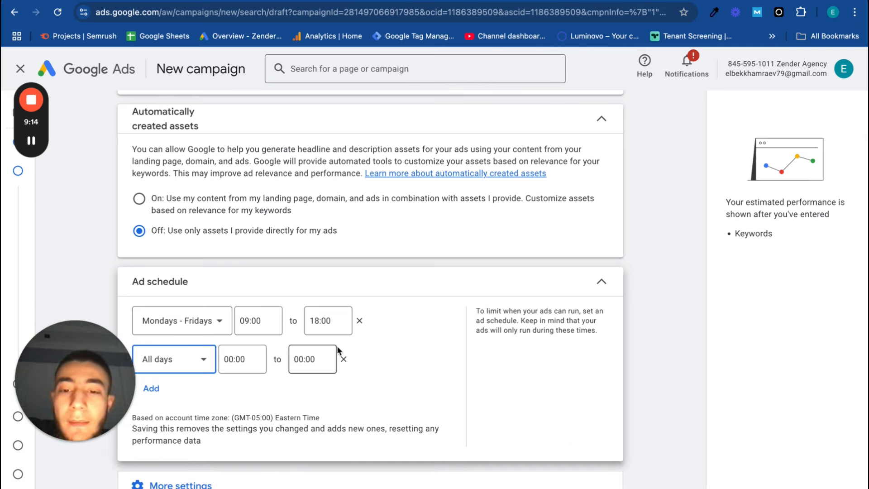
{"action": "left_click", "coordinate": [344, 359]}
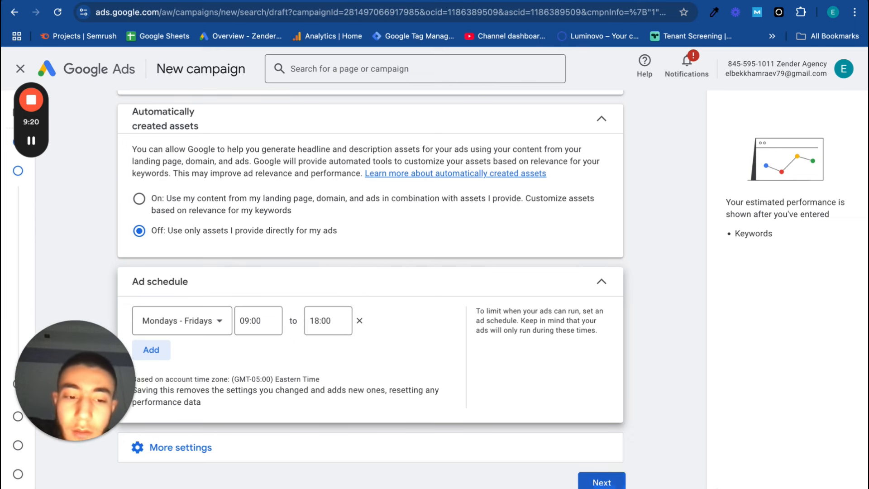
Finish the campaign settings and continue to keyword and asset generation
{"action": "left_click", "coordinate": [588, 481]}
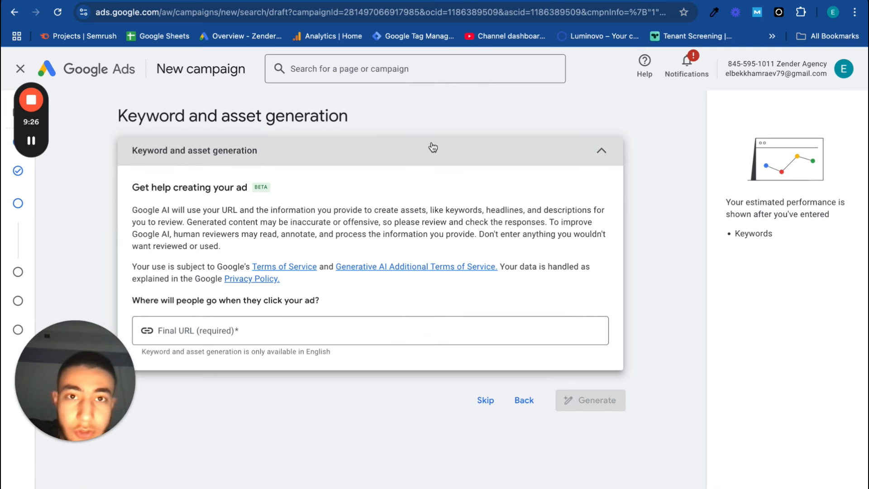
{"action": "key", "text": "ctrl+Left"}
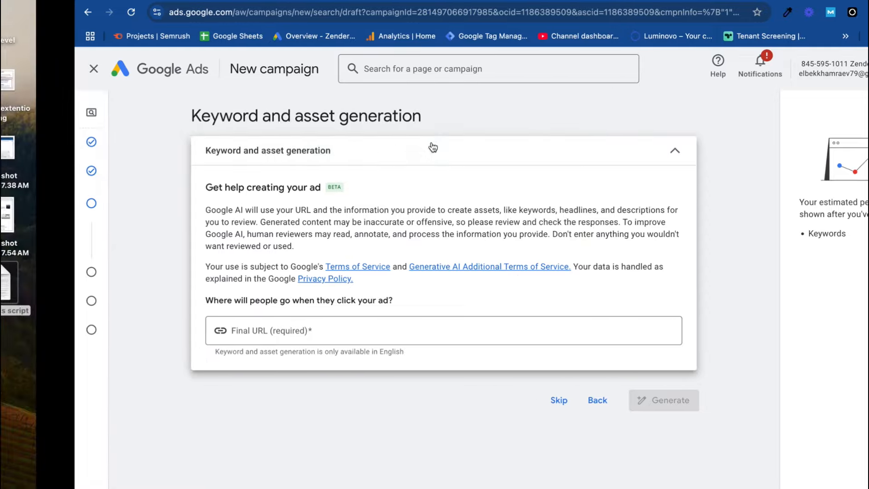
{"action": "key", "text": "ctrl+Right"}
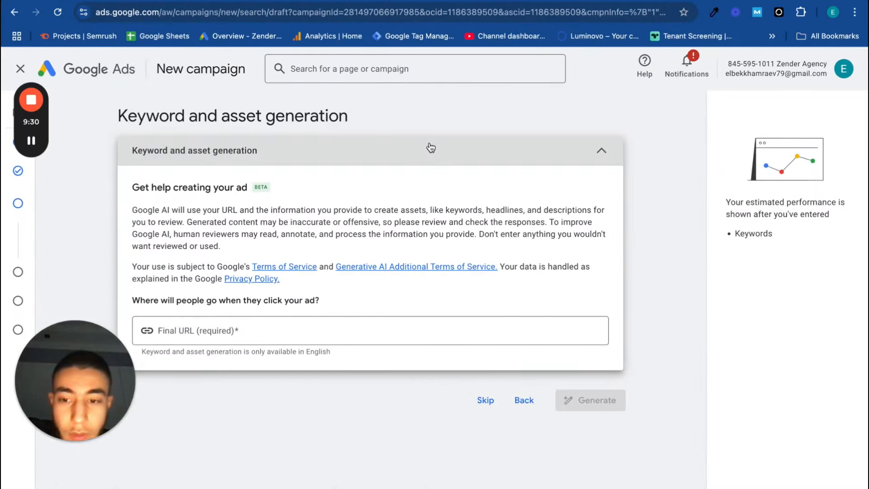
{"action": "left_click", "coordinate": [28, 134]}
{"action": "left_click", "coordinate": [28, 133]}
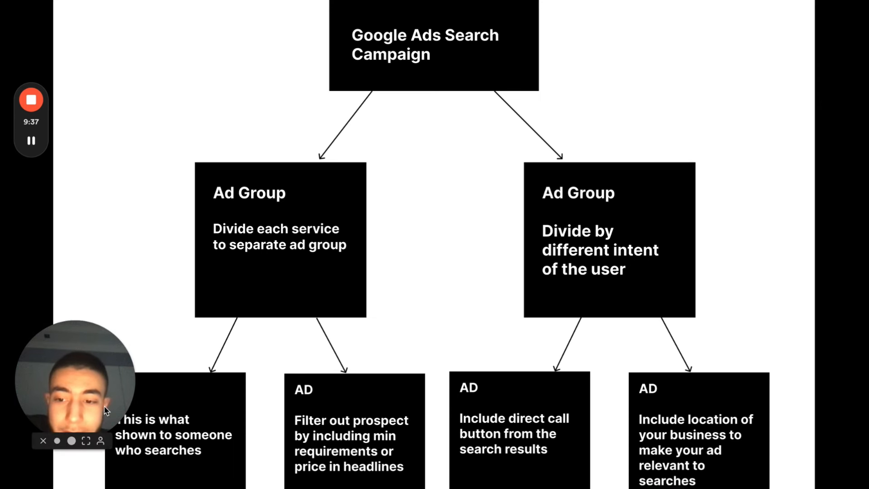
{"action": "left_click_drag", "start_coordinate": [105, 410], "coordinate": [105, 339]}
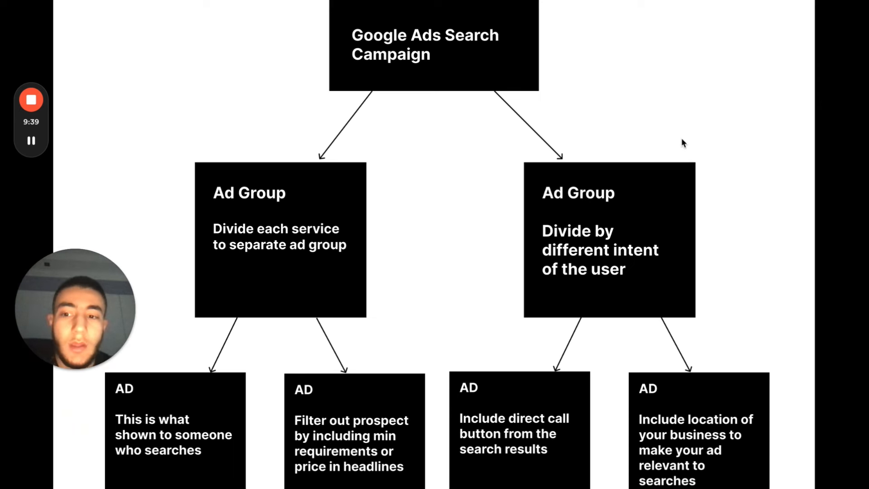
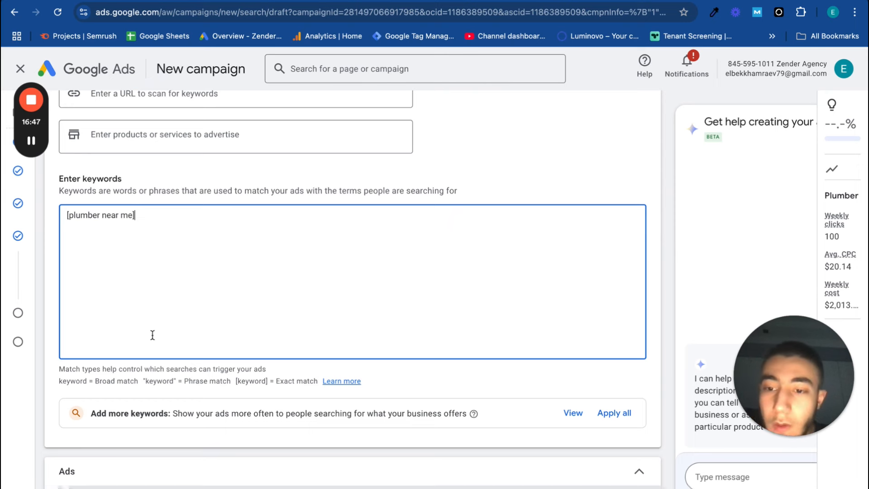
Review the exact match keyword [plumber near me] in the Plumber ad group's keyword list
{"action": "scroll", "coordinate": [149, 335], "scroll_direction": "down", "scroll_amount": 1}
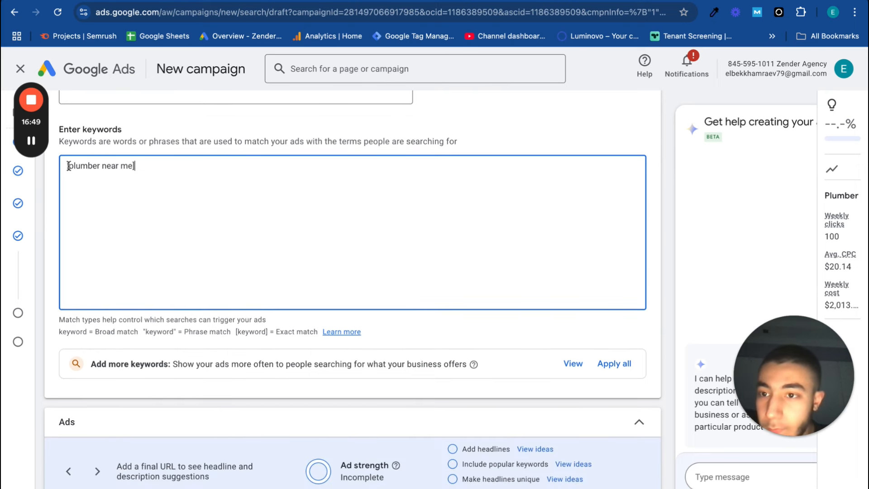
{"action": "left_click_drag", "start_coordinate": [68, 166], "coordinate": [141, 164]}
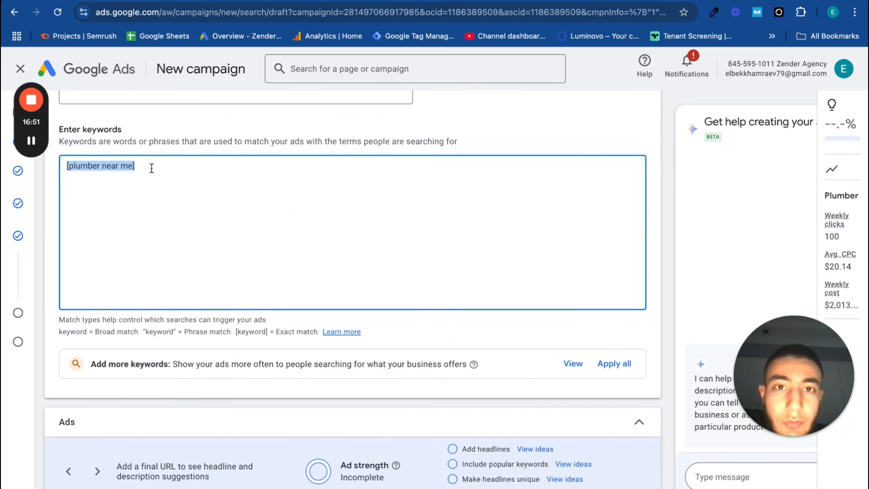
{"action": "left_click", "coordinate": [151, 167]}
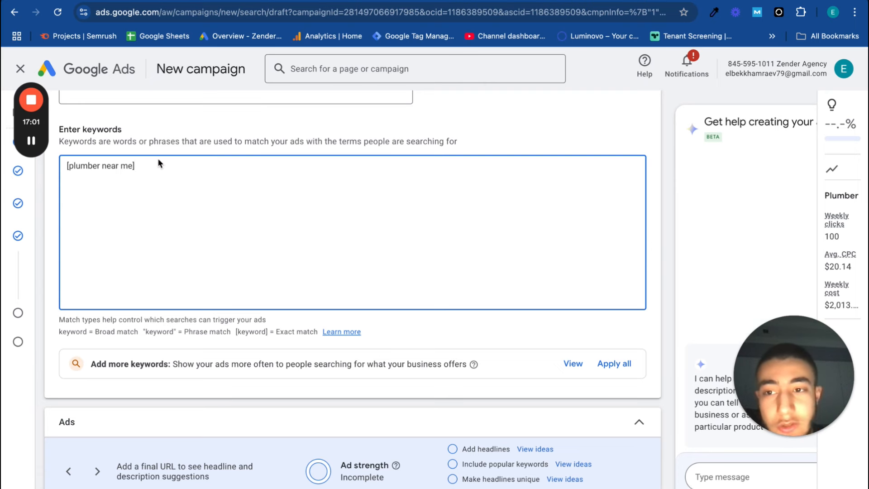
{"action": "scroll", "coordinate": [214, 188], "scroll_direction": "down", "scroll_amount": 5}
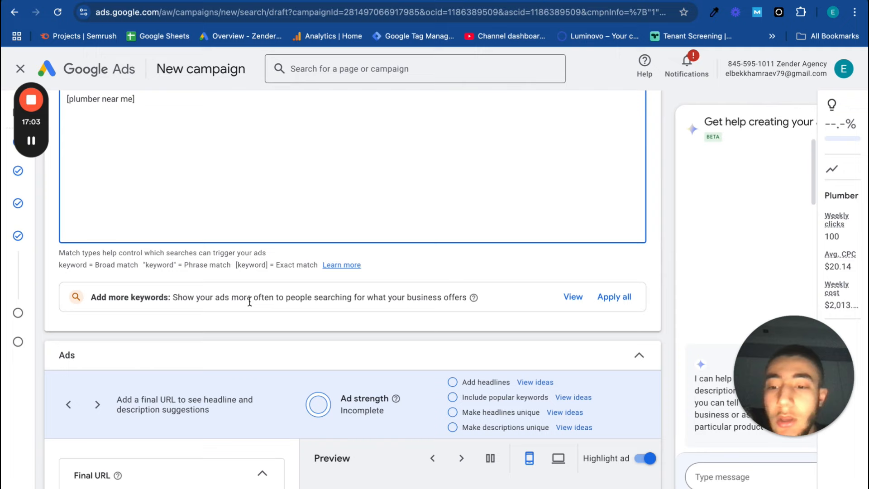
{"action": "scroll", "coordinate": [262, 208], "scroll_direction": "up", "scroll_amount": 8}
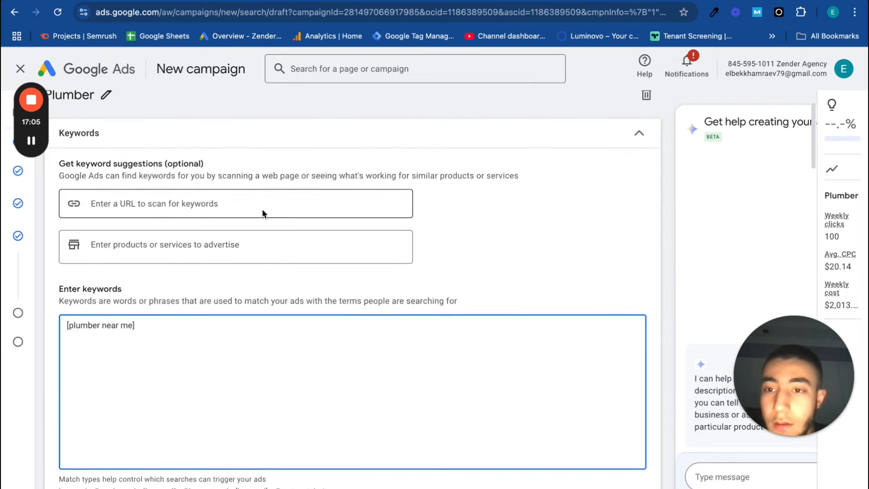
Enter gozender.com as the final URL of the Plumber ad group's ad
{"action": "scroll", "coordinate": [272, 410], "scroll_direction": "down", "scroll_amount": 4}
{"action": "scroll", "coordinate": [271, 413], "scroll_direction": "down", "scroll_amount": 6}
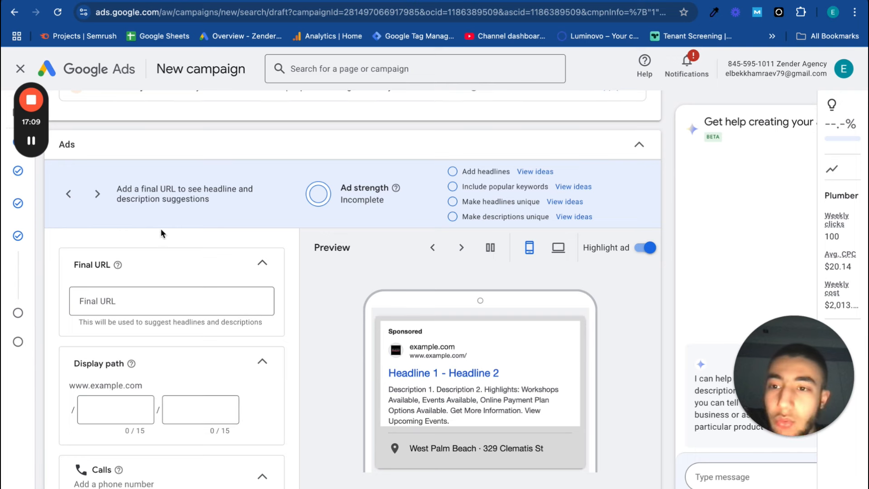
{"action": "left_click", "coordinate": [150, 305]}
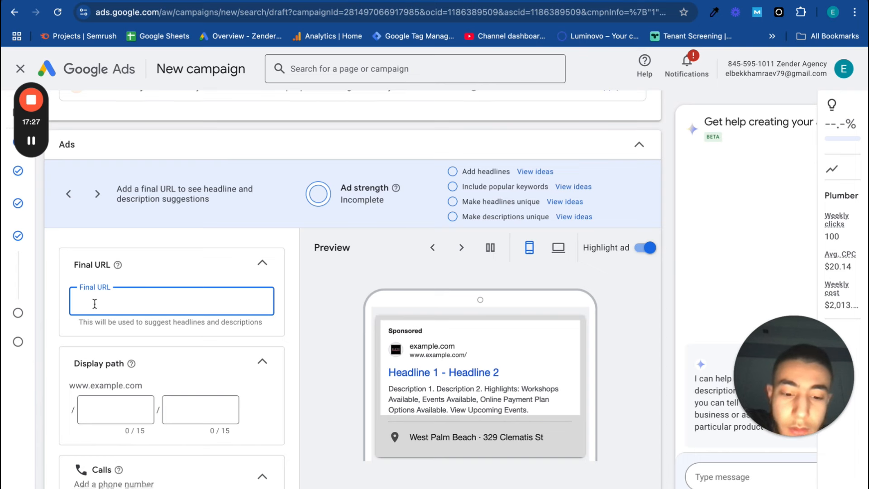
{"action": "type", "text": "gozend"}
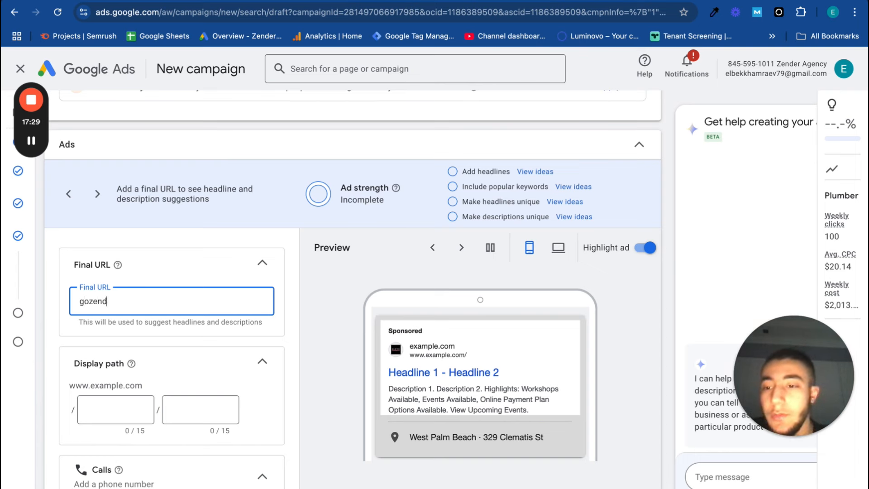
{"action": "type", "text": "er.com"}
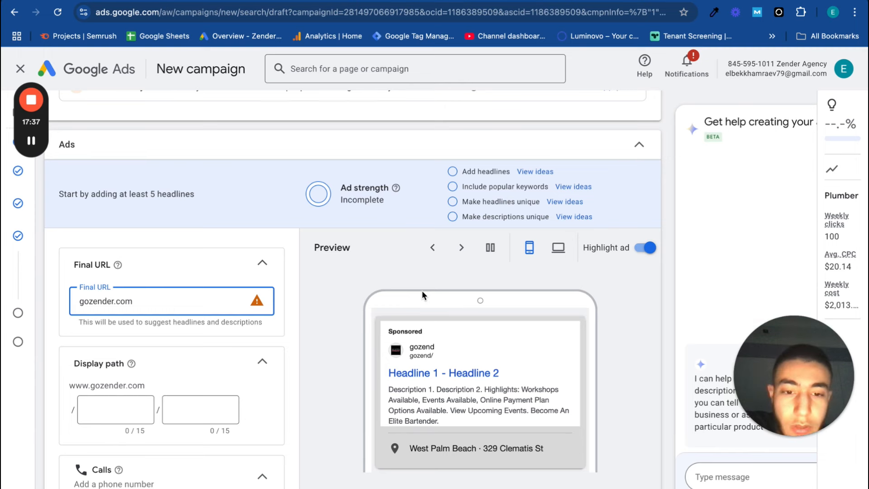
{"action": "scroll", "coordinate": [452, 214], "scroll_direction": "up", "scroll_amount": 1}
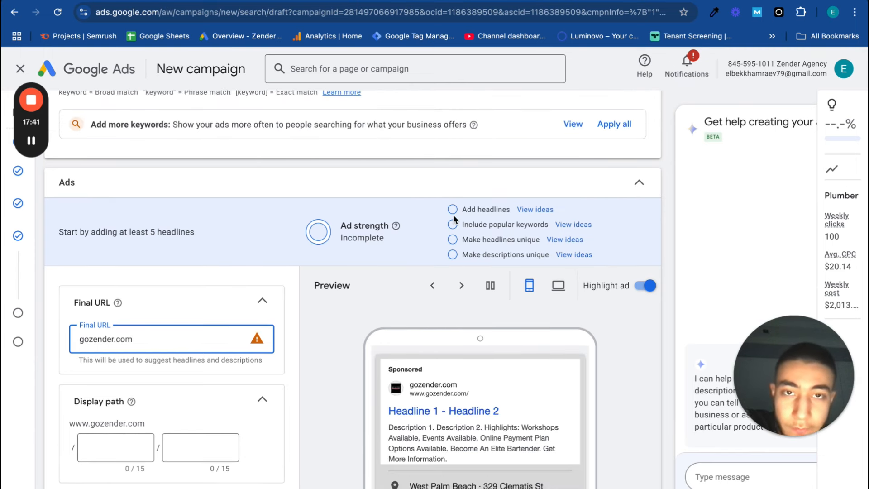
{"action": "scroll", "coordinate": [369, 311], "scroll_direction": "up", "scroll_amount": 1}
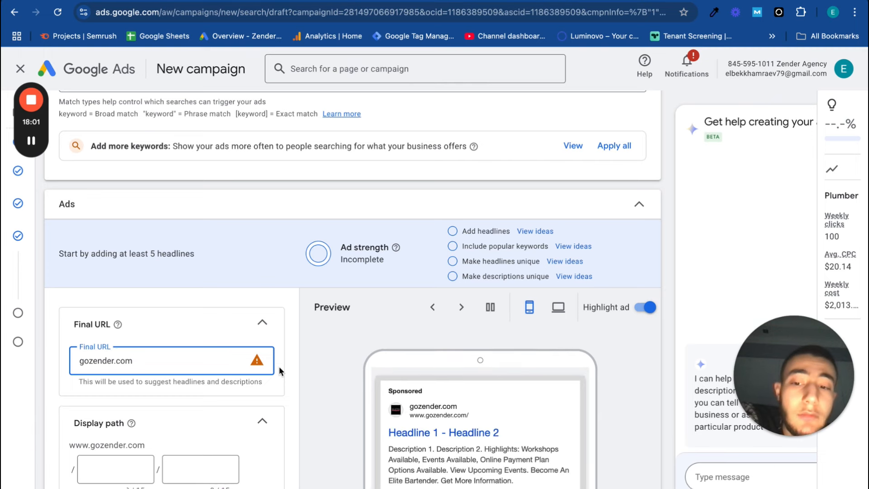
Fill in the first part of the ad's display path with "plubming"
{"action": "scroll", "coordinate": [279, 368], "scroll_direction": "down", "scroll_amount": 2}
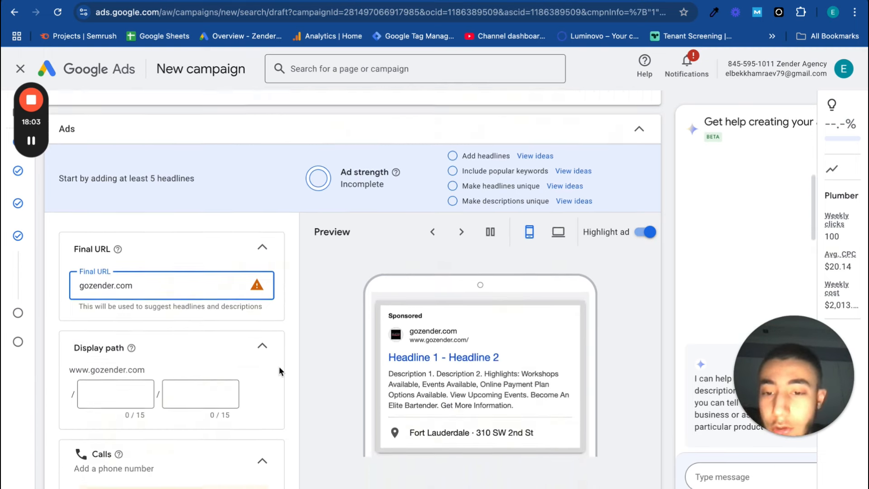
{"action": "scroll", "coordinate": [279, 365], "scroll_direction": "down", "scroll_amount": 1}
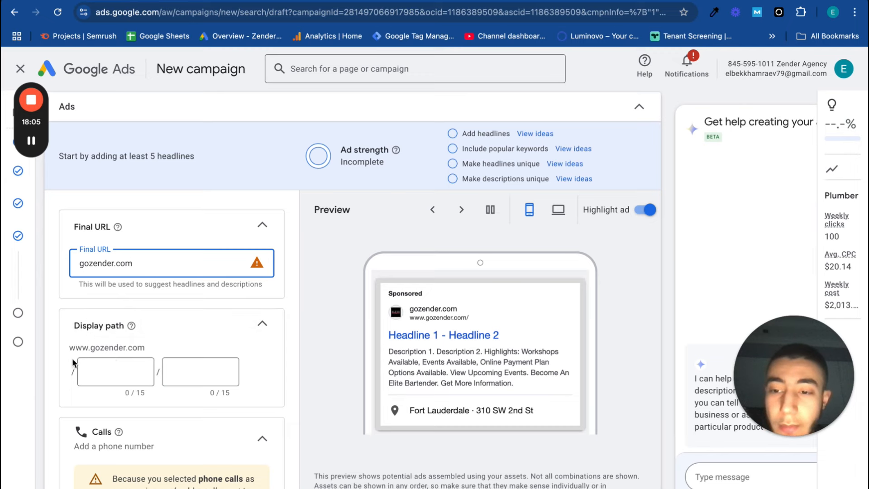
{"action": "left_click_drag", "start_coordinate": [75, 348], "coordinate": [158, 351]}
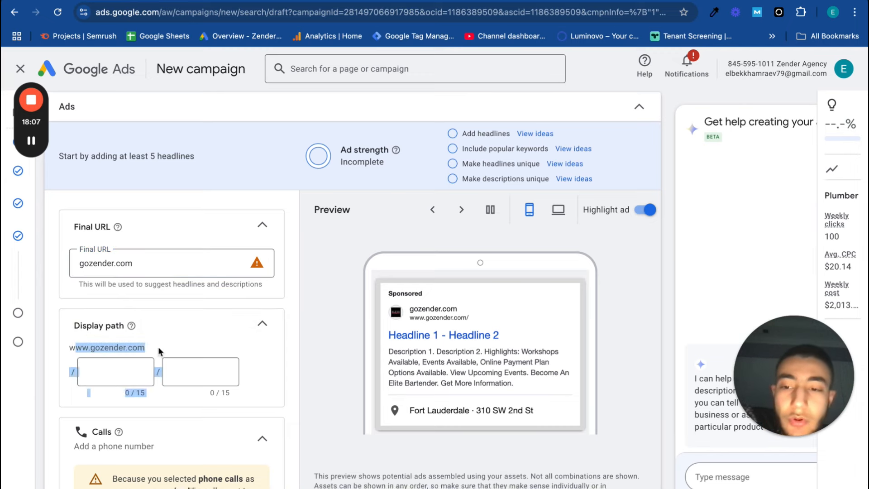
{"action": "left_click", "coordinate": [118, 382]}
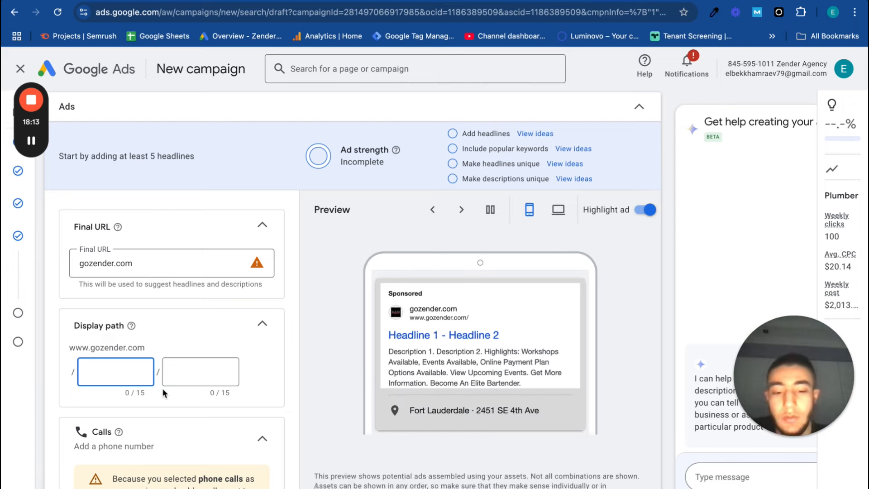
{"action": "type", "text": "plubm"}
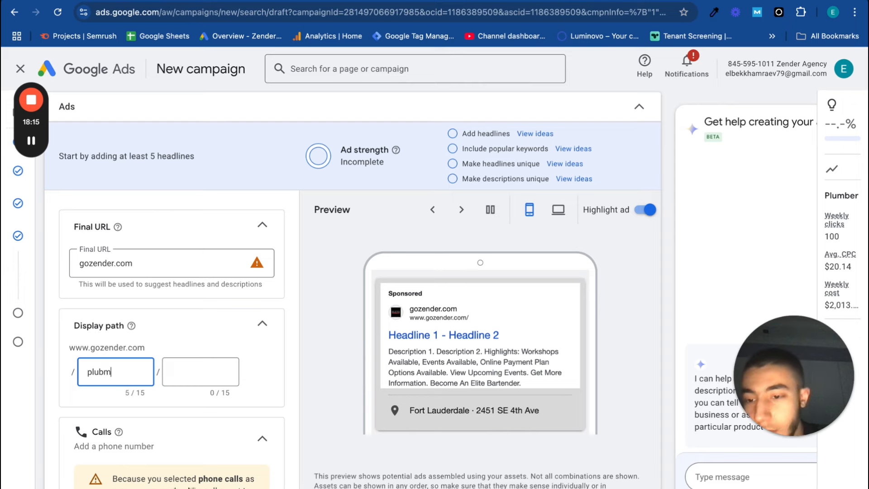
{"action": "type", "text": "ing"}
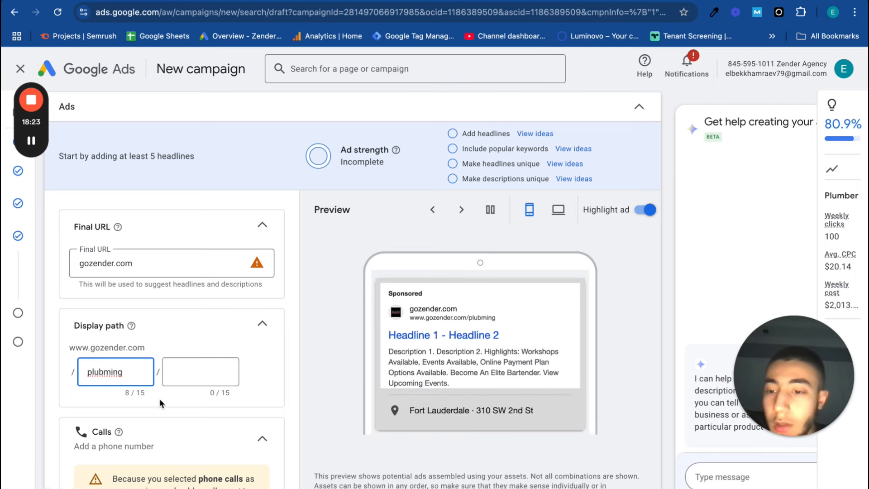
Add the first listed phone number from the existing call assets to the campaign's calls and save it
{"action": "scroll", "coordinate": [159, 398], "scroll_direction": "down", "scroll_amount": 3}
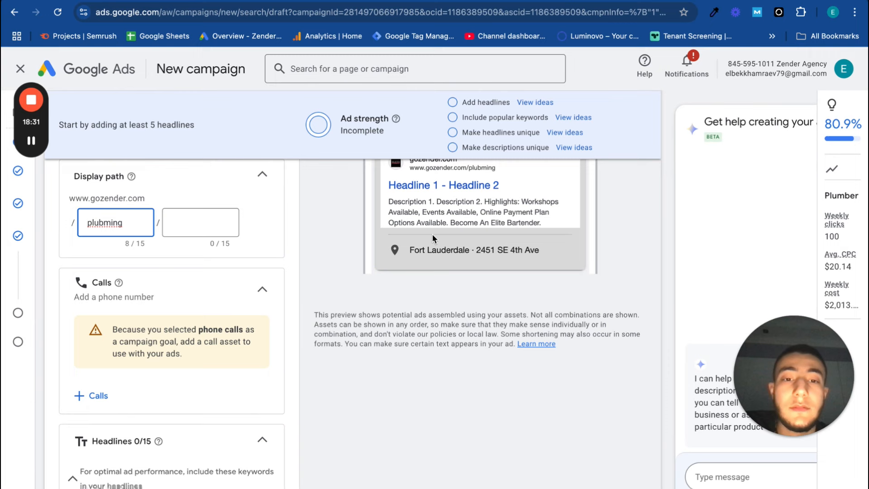
{"action": "scroll", "coordinate": [366, 346], "scroll_direction": "up", "scroll_amount": 2}
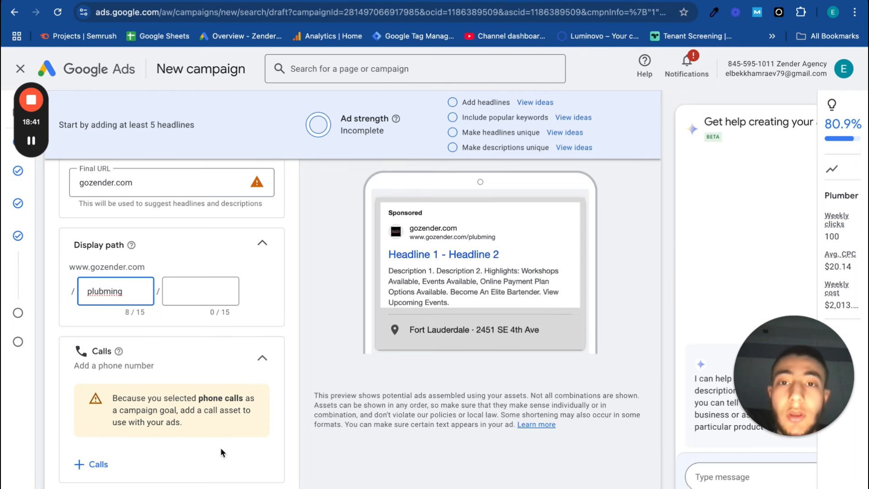
{"action": "left_click", "coordinate": [97, 467]}
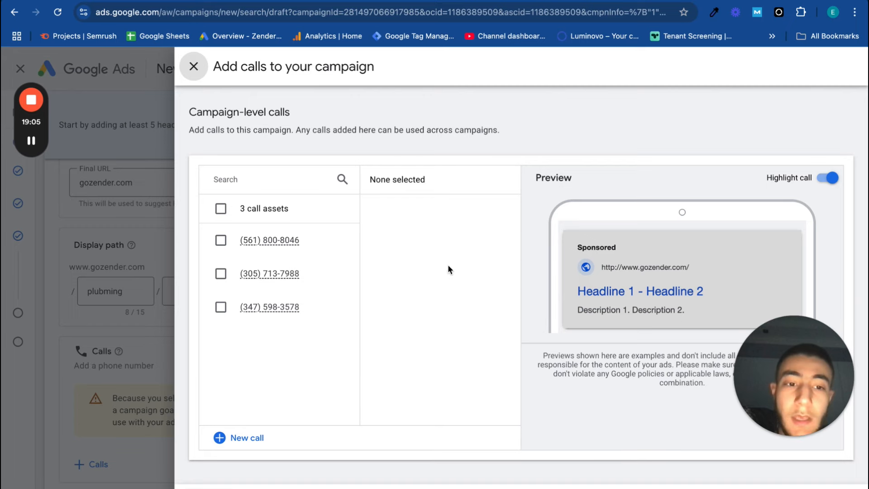
{"action": "left_click", "coordinate": [193, 66]}
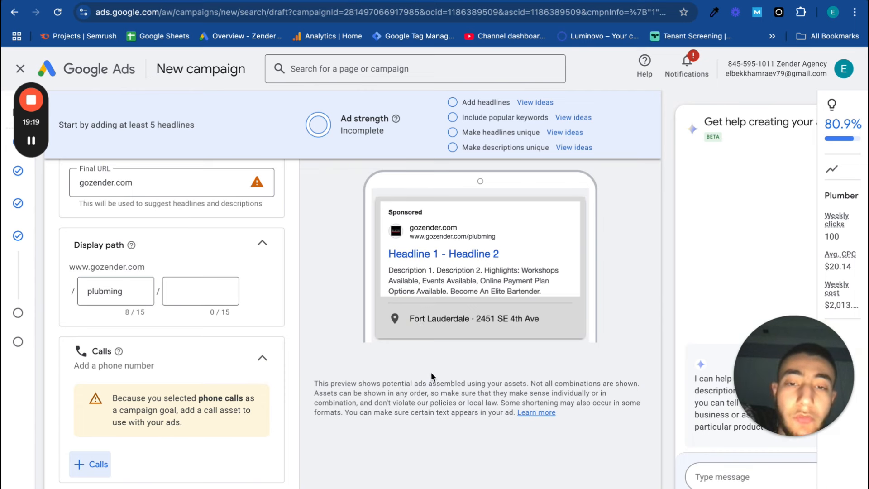
{"action": "left_click", "coordinate": [92, 464]}
{"action": "left_click", "coordinate": [220, 241]}
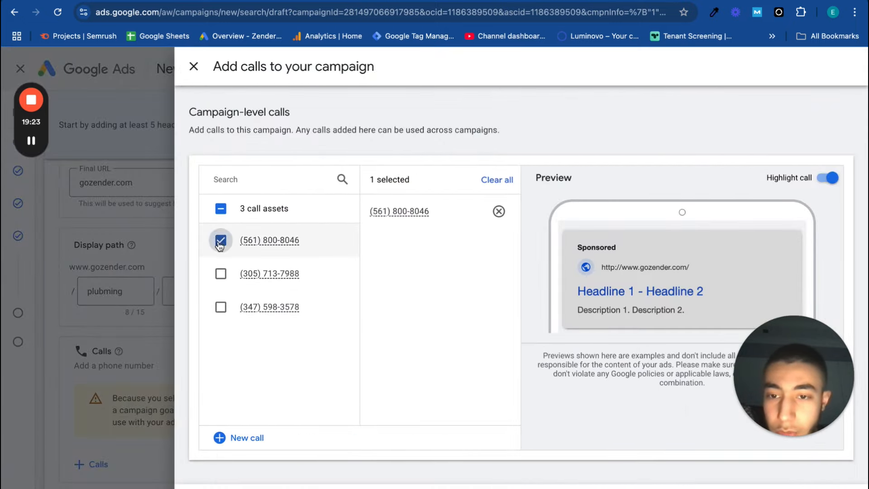
{"action": "left_click", "coordinate": [217, 473]}
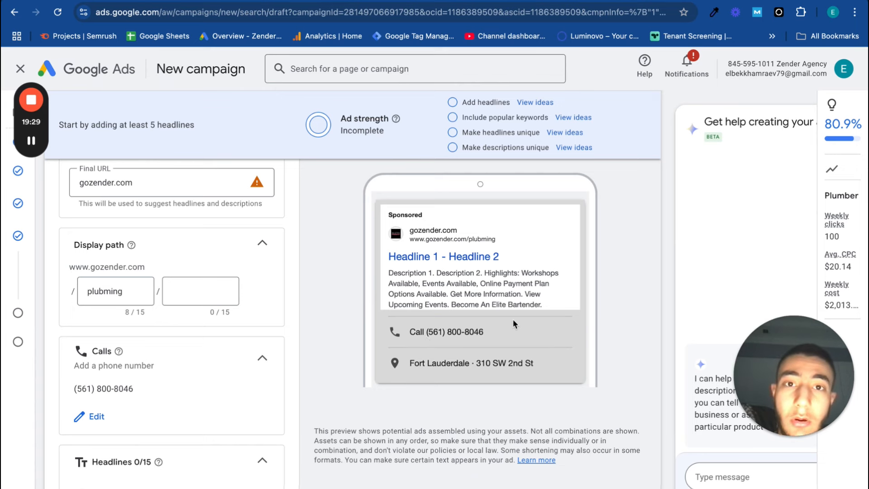
Enter "Plumber near me" as the ad's first headline, using the suggested keyword
{"action": "scroll", "coordinate": [121, 429], "scroll_direction": "down", "scroll_amount": 4}
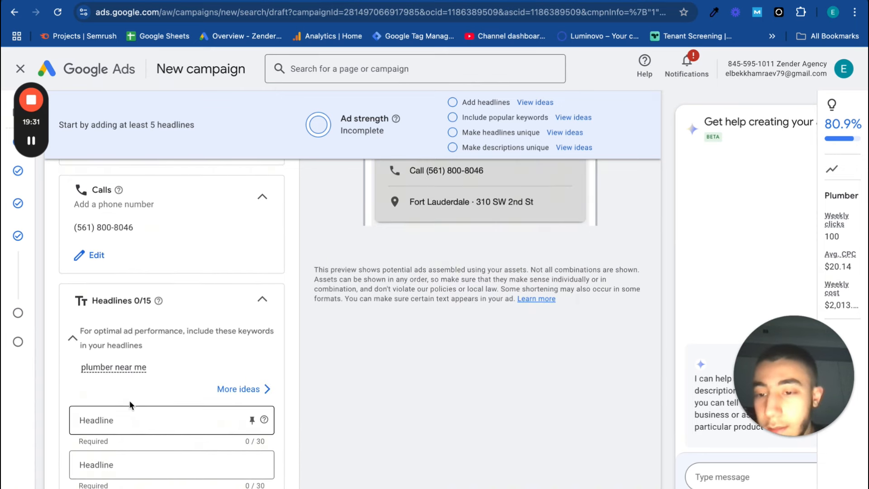
{"action": "mouse_move", "coordinate": [142, 367]}
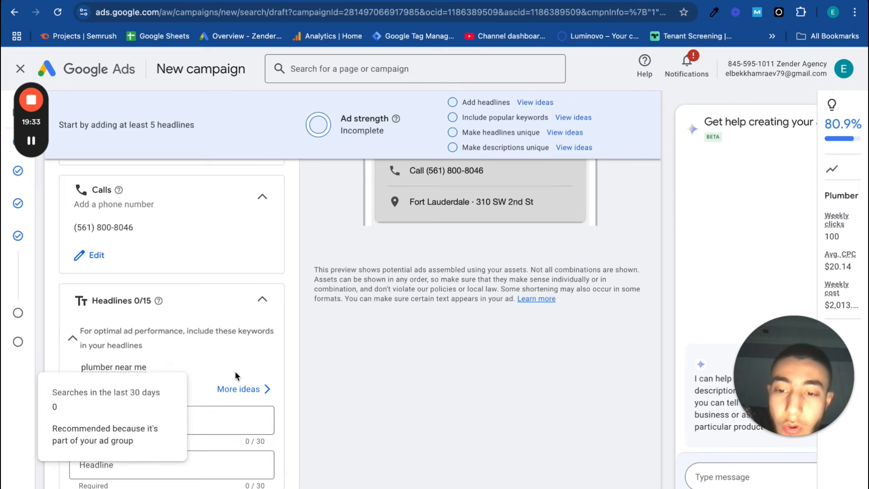
{"action": "scroll", "coordinate": [235, 371], "scroll_direction": "down", "scroll_amount": 1}
{"action": "left_click", "coordinate": [183, 379]}
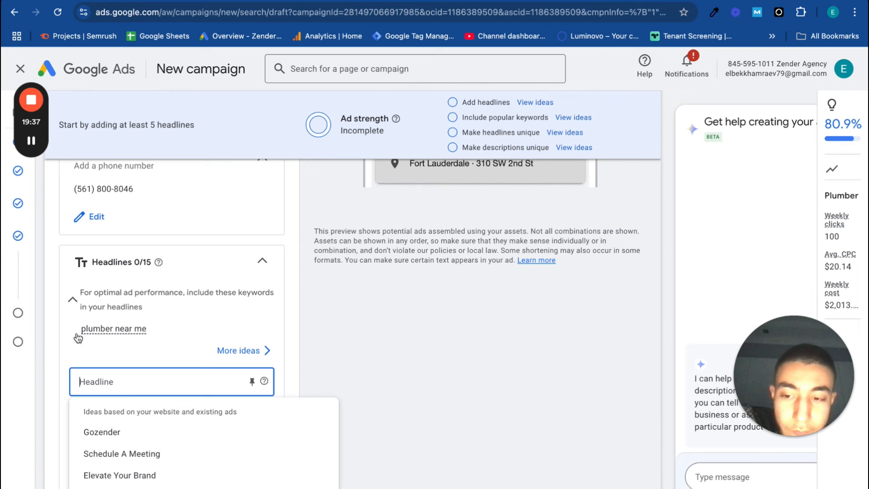
{"action": "mouse_move", "coordinate": [102, 334]}
{"action": "type", "text": "P"}
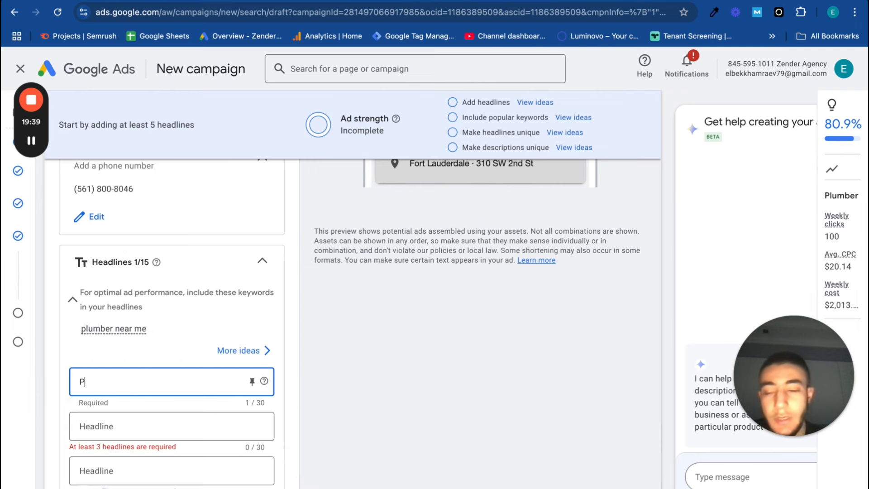
{"action": "type", "text": "lumber near me"}
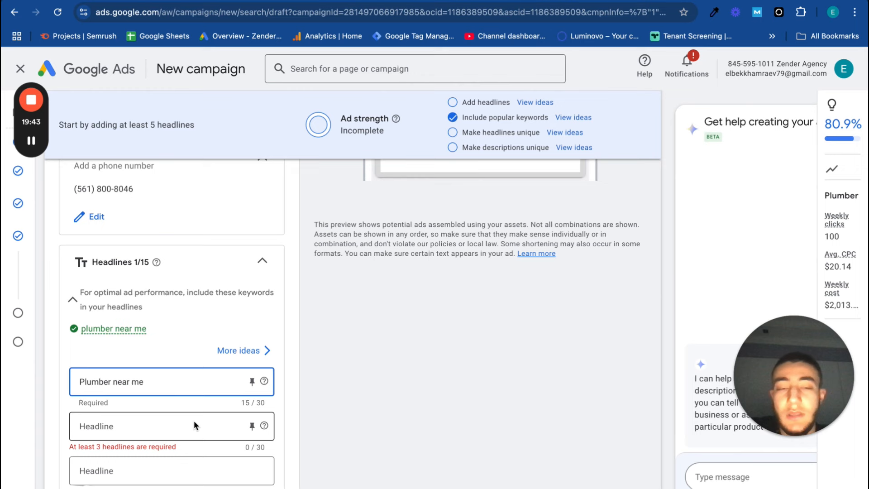
Enter "Free Qoute" as the second headline, check the ad preview and return to the empty third headline
{"action": "scroll", "coordinate": [194, 426], "scroll_direction": "down", "scroll_amount": 1}
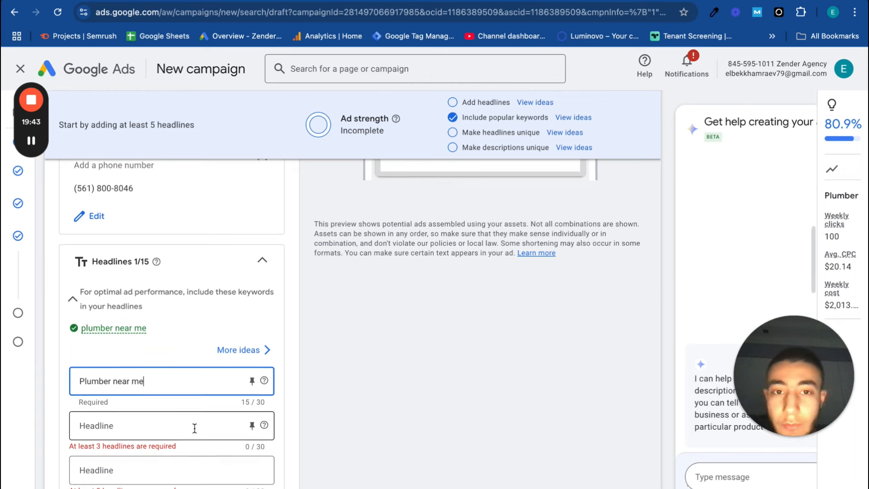
{"action": "left_click", "coordinate": [195, 409]}
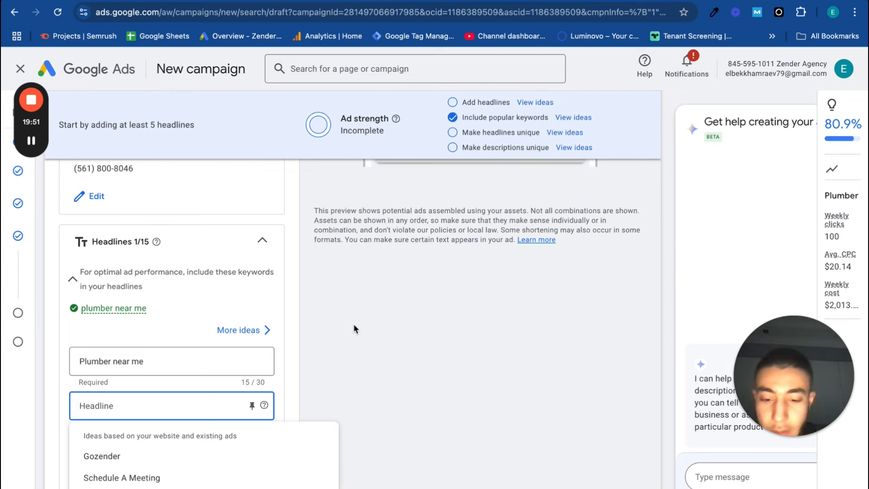
{"action": "type", "text": "Free "}
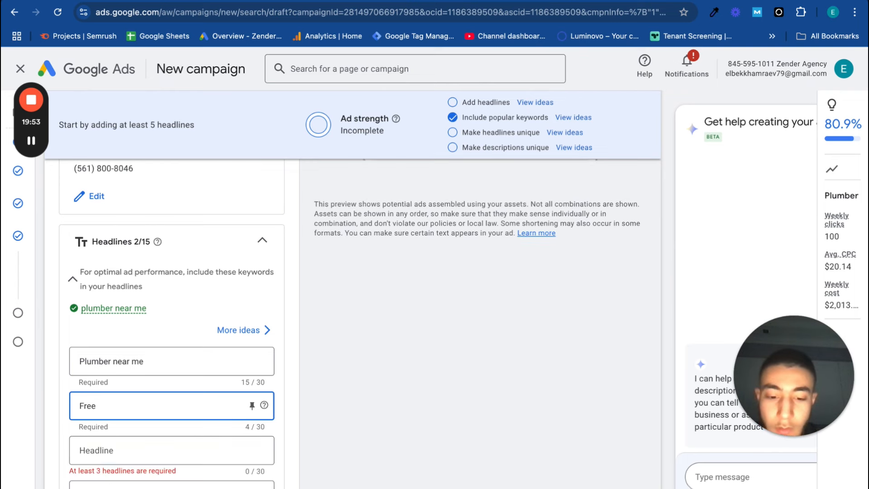
{"action": "type", "text": "Qoute"}
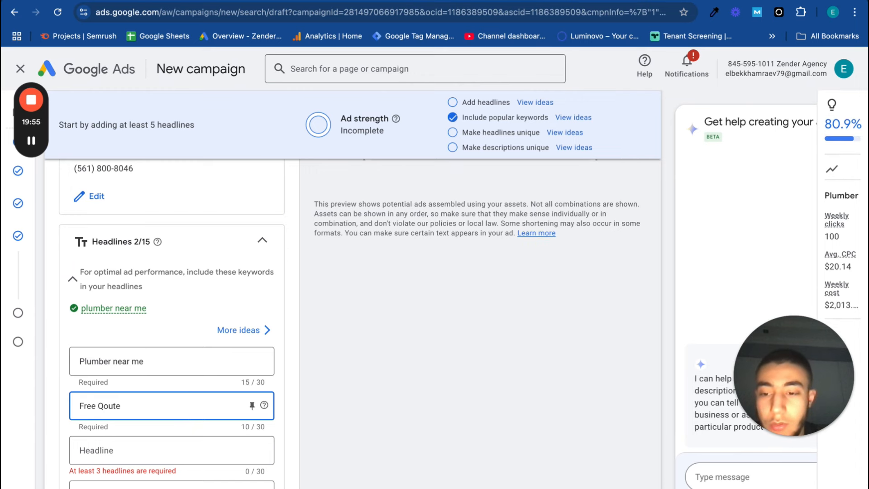
{"action": "type", "text": "te"}
{"action": "left_click", "coordinate": [188, 444]}
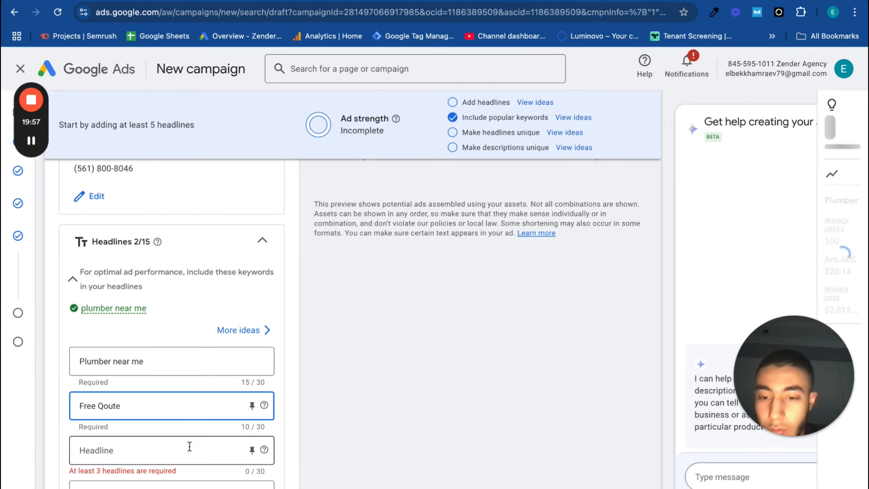
{"action": "scroll", "coordinate": [412, 241], "scroll_direction": "up", "scroll_amount": 5}
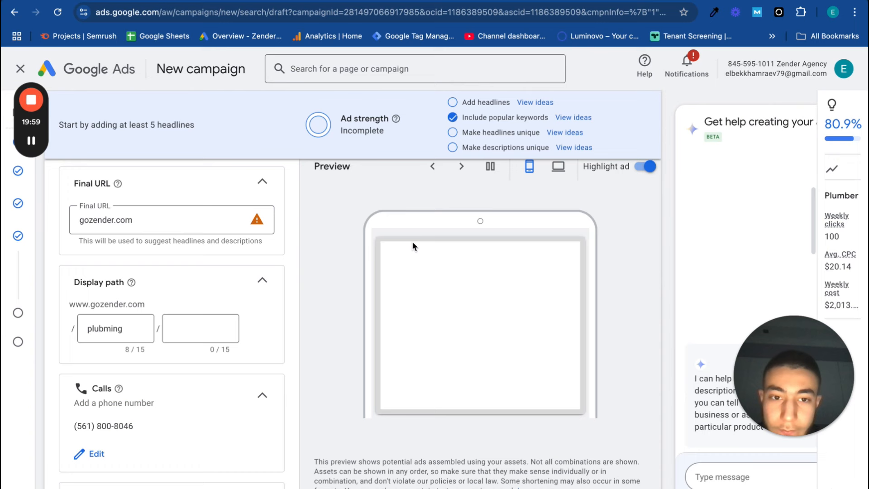
{"action": "scroll", "coordinate": [413, 245], "scroll_direction": "down", "scroll_amount": 2}
{"action": "scroll", "coordinate": [403, 356], "scroll_direction": "down", "scroll_amount": 6}
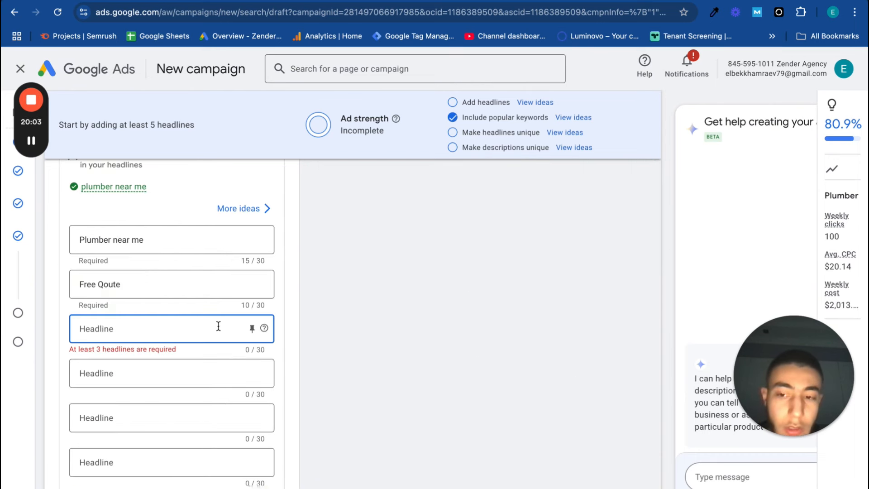
Enter "Plumber in NYC" as the ad's third headline
{"action": "type", "text": "Plumber"}
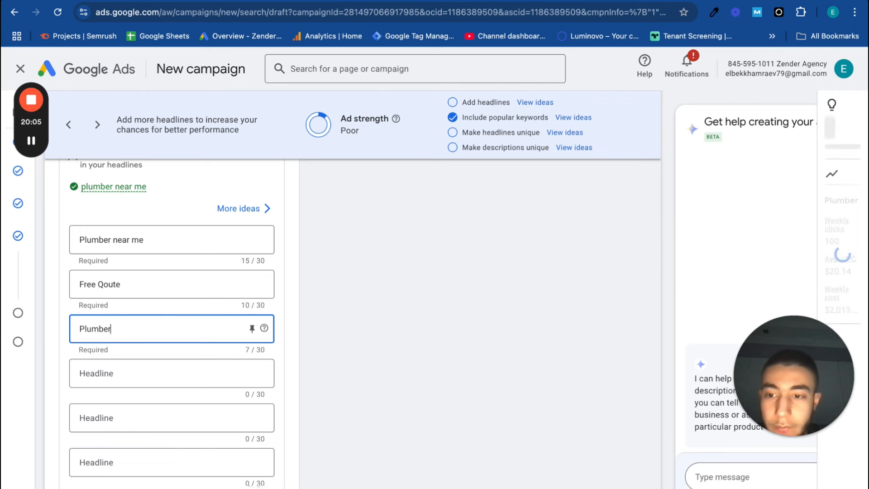
{"action": "type", "text": " i"}
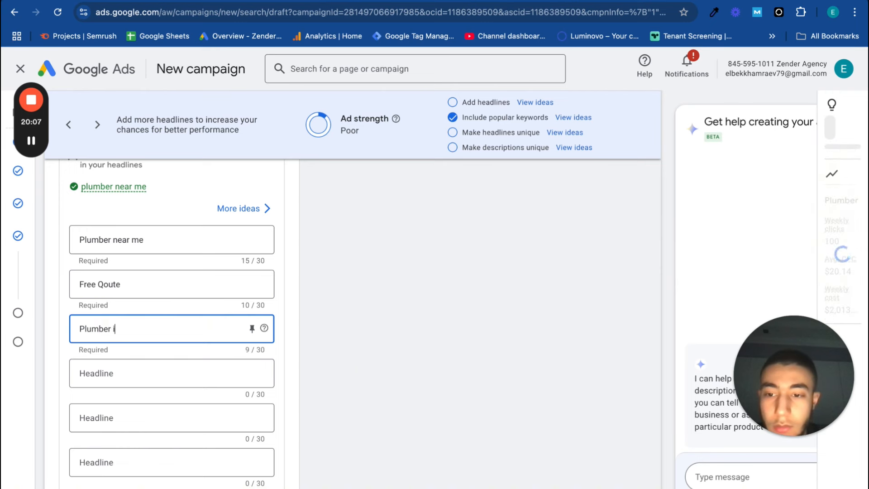
{"action": "type", "text": "n NYC"}
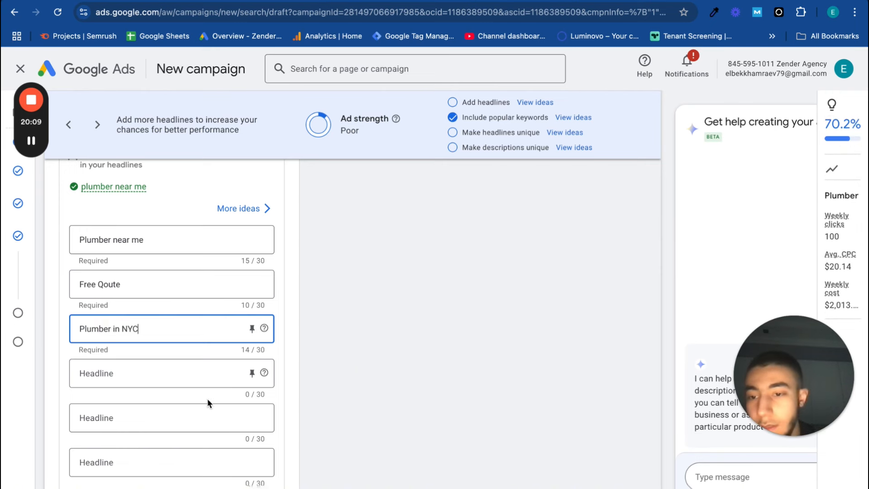
Enter "Servicing Manhattan, Queens" as the fourth headline, correcting the spelling of Manhattan with the suggested replacement
{"action": "left_click", "coordinate": [201, 375]}
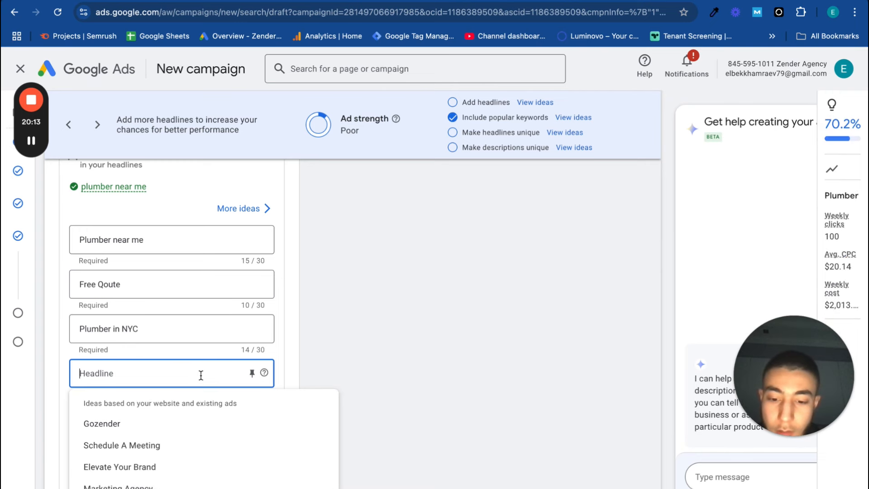
{"action": "type", "text": "Serv"}
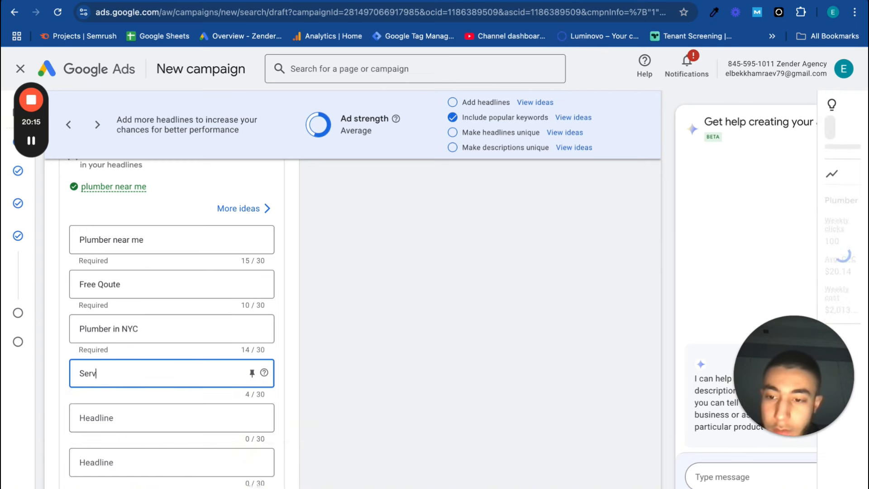
{"action": "type", "text": "icing"}
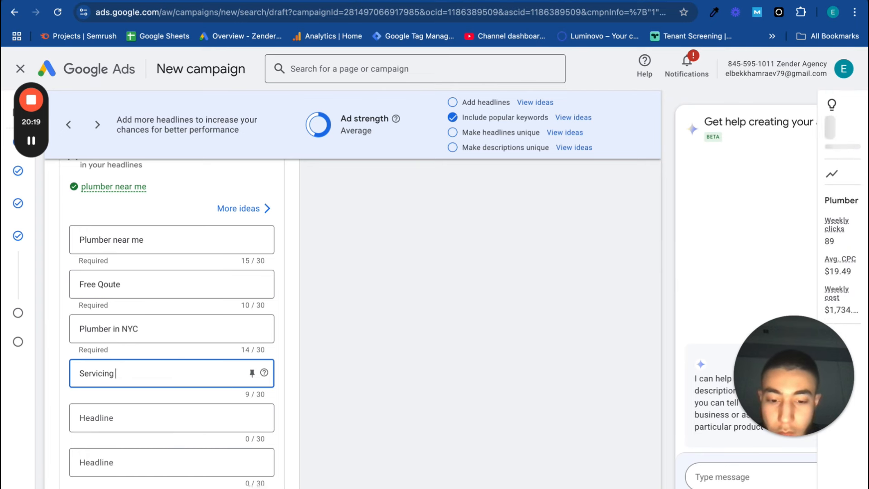
{"action": "key", "text": "BackSpace"}
{"action": "key", "text": "BackSpace"}
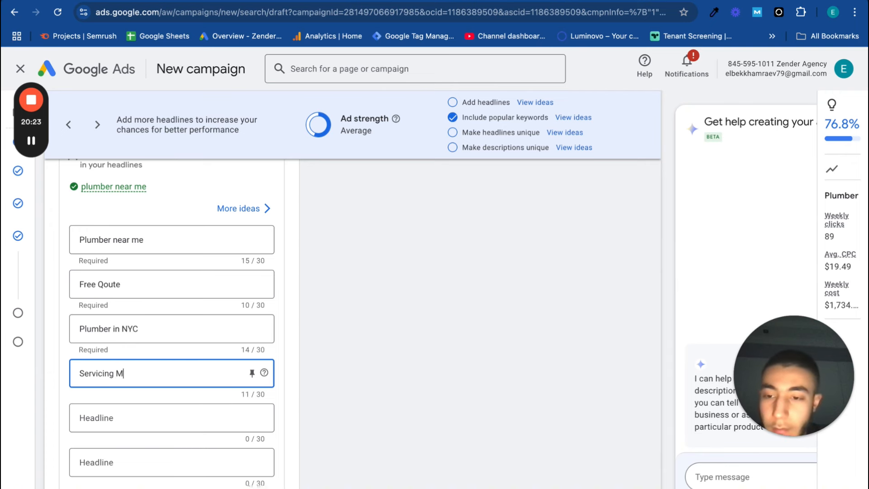
{"action": "type", "text": "Manhhate"}
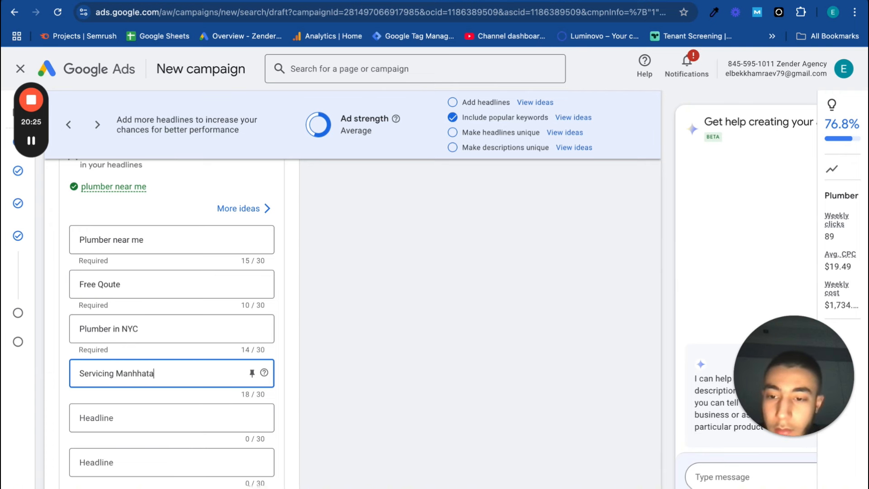
{"action": "right_click", "coordinate": [145, 373]}
{"action": "left_click", "coordinate": [179, 235]}
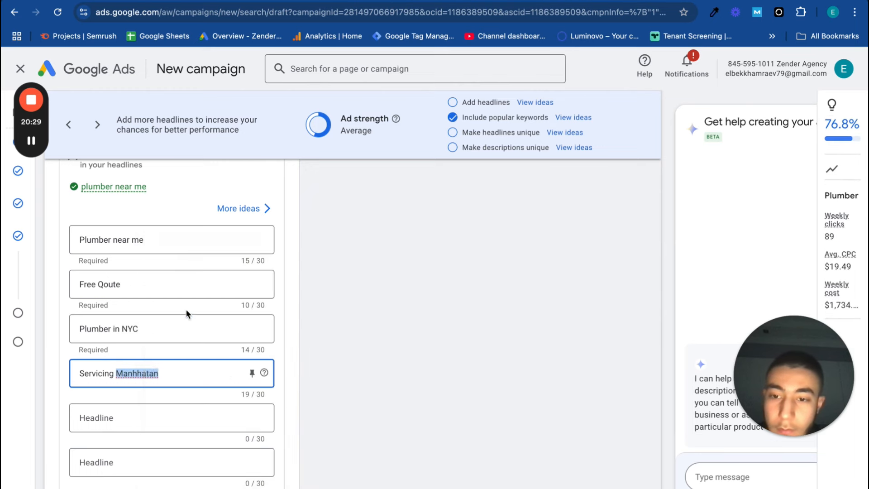
{"action": "type", "text": ","}
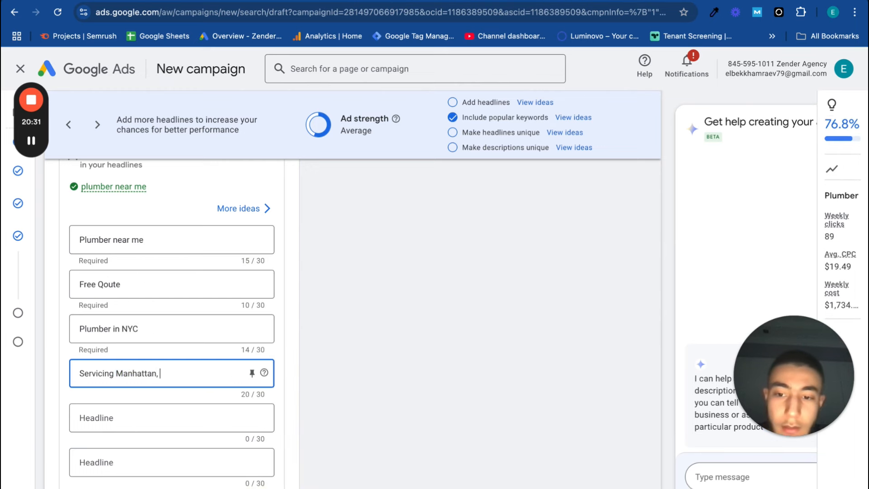
{"action": "type", "text": " Qu"}
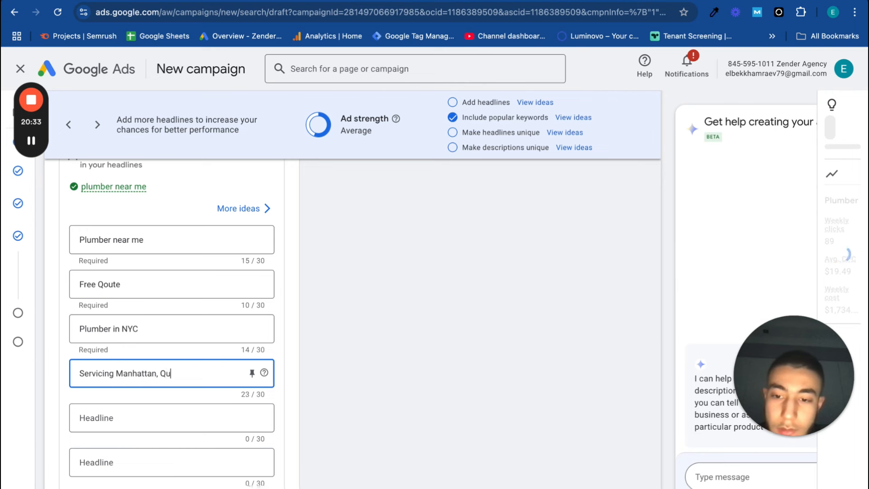
{"action": "type", "text": "eens"}
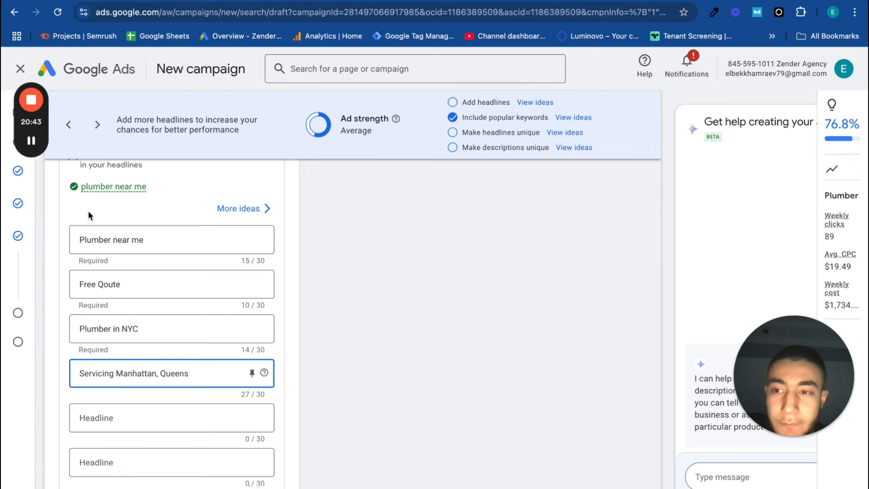
{"action": "left_click", "coordinate": [32, 142]}
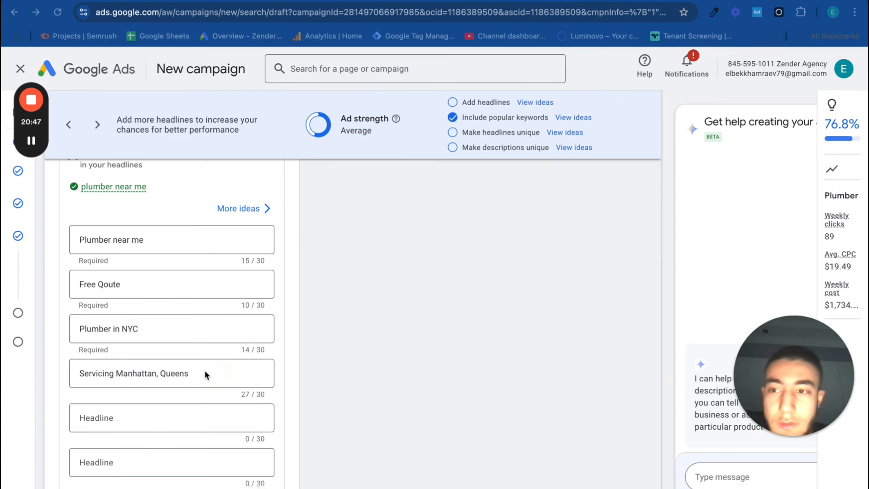
{"action": "scroll", "coordinate": [97, 449], "scroll_direction": "down", "scroll_amount": 3}
{"action": "scroll", "coordinate": [144, 281], "scroll_direction": "up", "scroll_amount": 2}
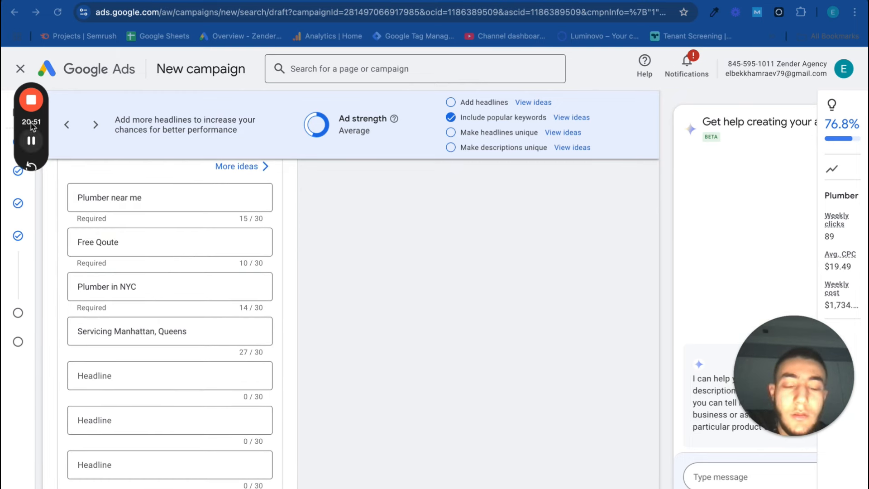
{"action": "scroll", "coordinate": [76, 338], "scroll_direction": "up", "scroll_amount": 1}
{"action": "scroll", "coordinate": [108, 432], "scroll_direction": "down", "scroll_amount": 6}
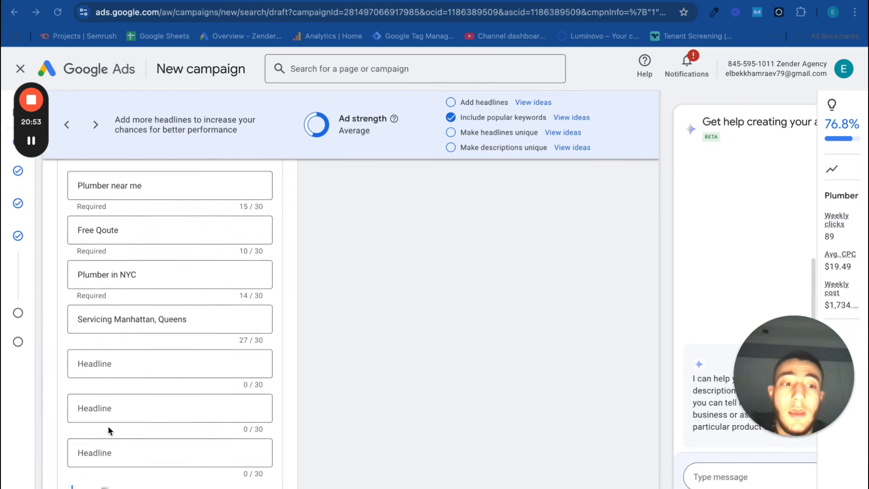
Fill both required descriptions with the suggestions "We Will Build Your Brand, Choose Your Colors And Fonts" and "Custom Websites That Bring Growth and Elevate Your Brand"
{"action": "scroll", "coordinate": [108, 425], "scroll_direction": "down", "scroll_amount": 2}
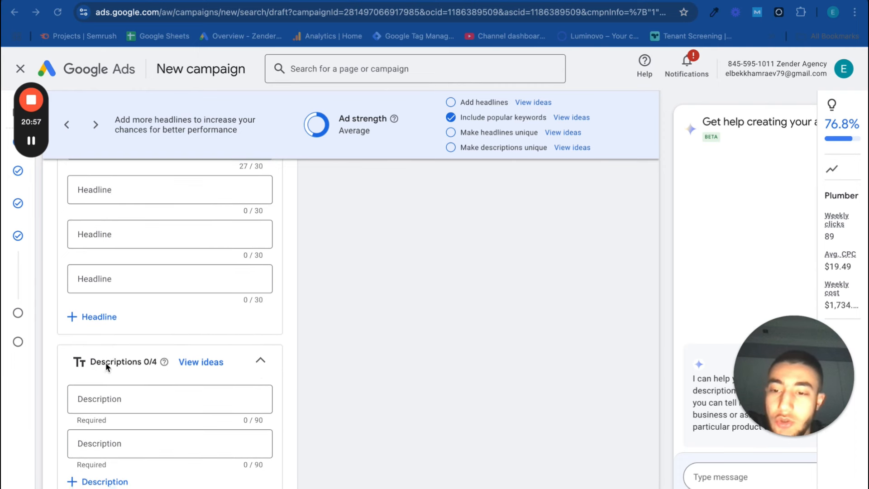
{"action": "left_click", "coordinate": [106, 404]}
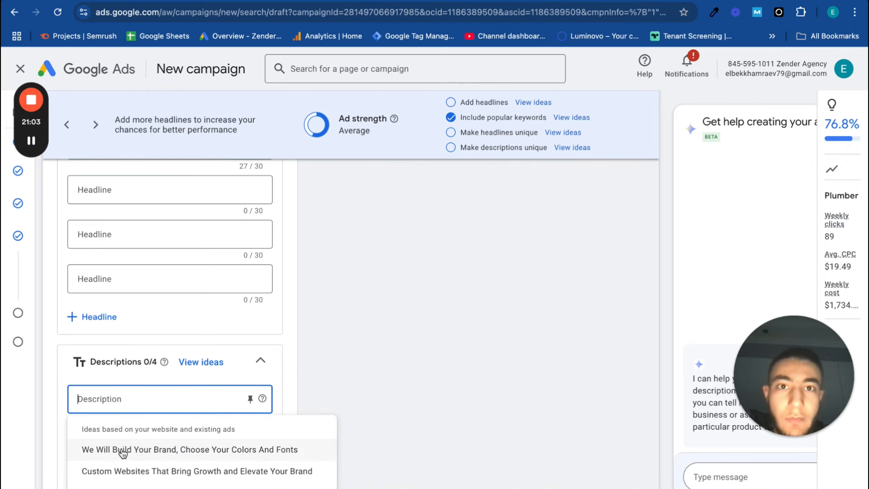
{"action": "scroll", "coordinate": [365, 281], "scroll_direction": "up", "scroll_amount": 10}
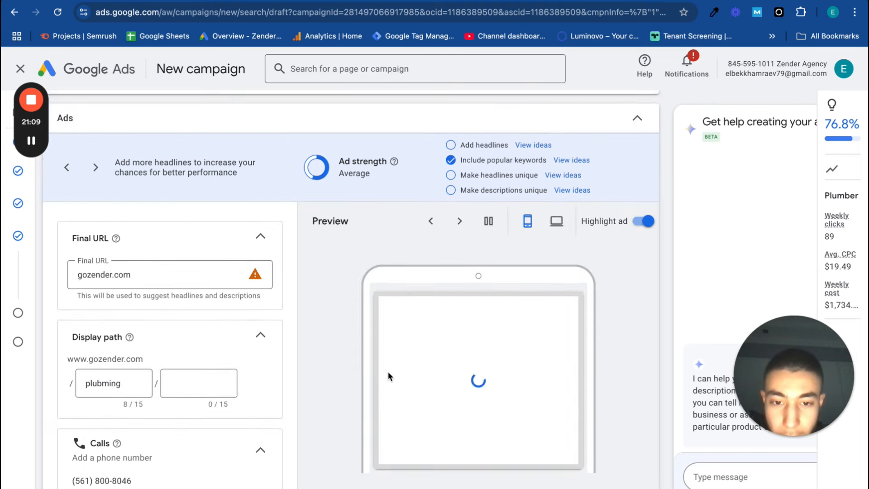
{"action": "scroll", "coordinate": [276, 407], "scroll_direction": "down", "scroll_amount": 1}
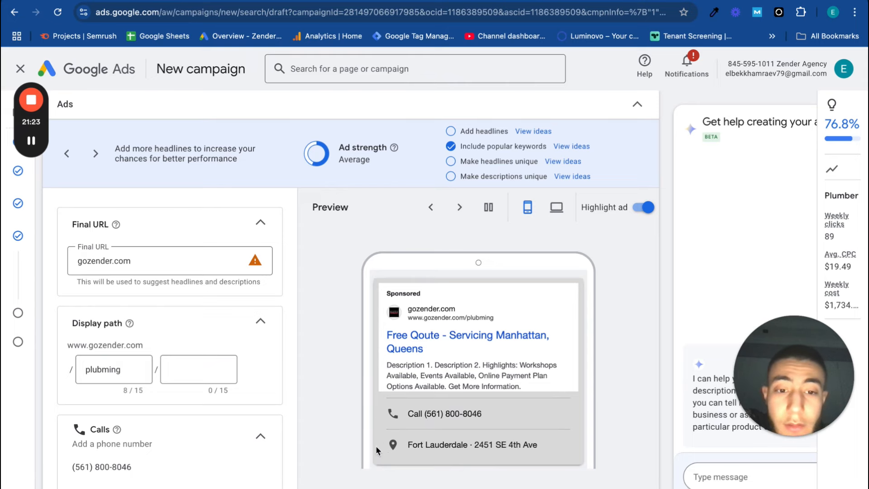
{"action": "scroll", "coordinate": [368, 461], "scroll_direction": "down", "scroll_amount": 15}
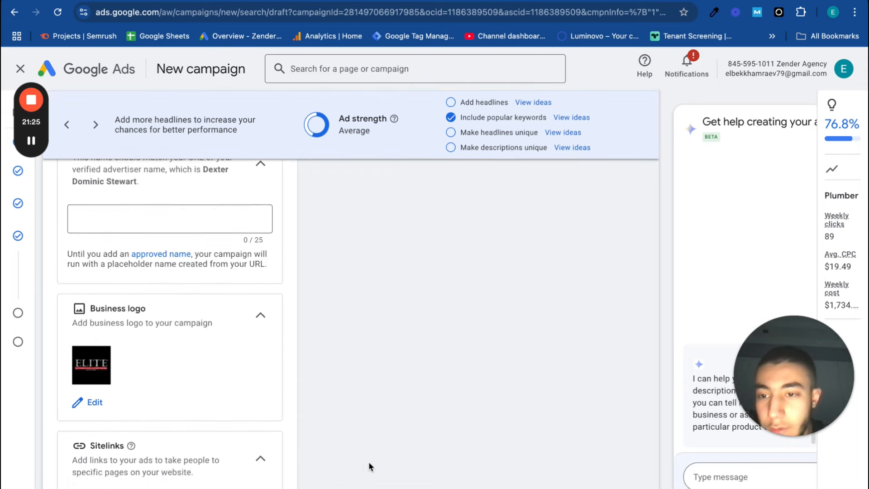
{"action": "scroll", "coordinate": [369, 462], "scroll_direction": "up", "scroll_amount": 8}
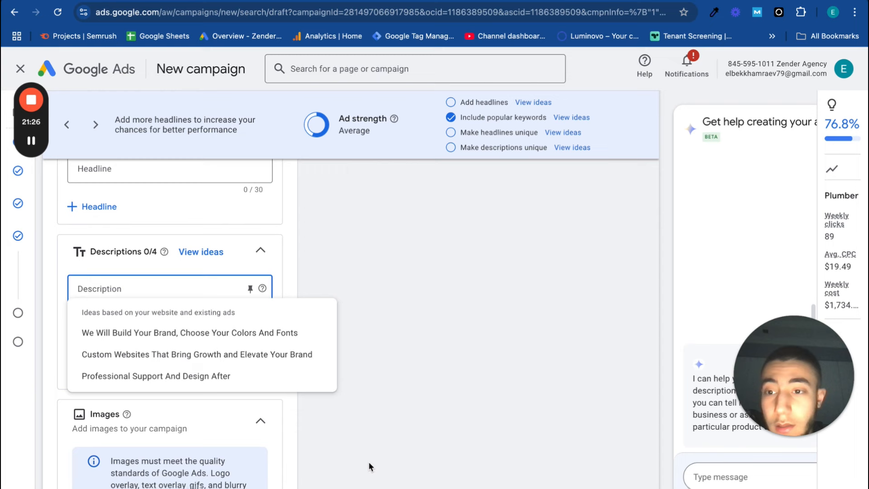
{"action": "left_click", "coordinate": [244, 333]}
{"action": "left_click", "coordinate": [185, 342]}
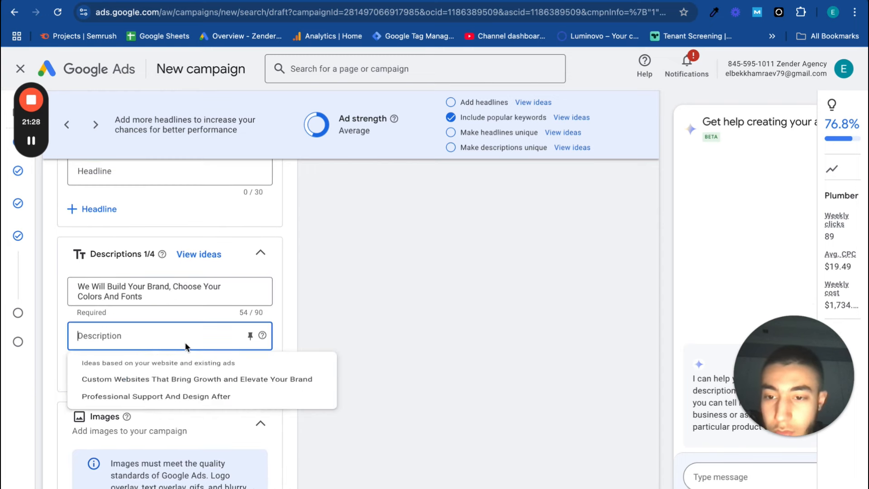
{"action": "left_click", "coordinate": [196, 379]}
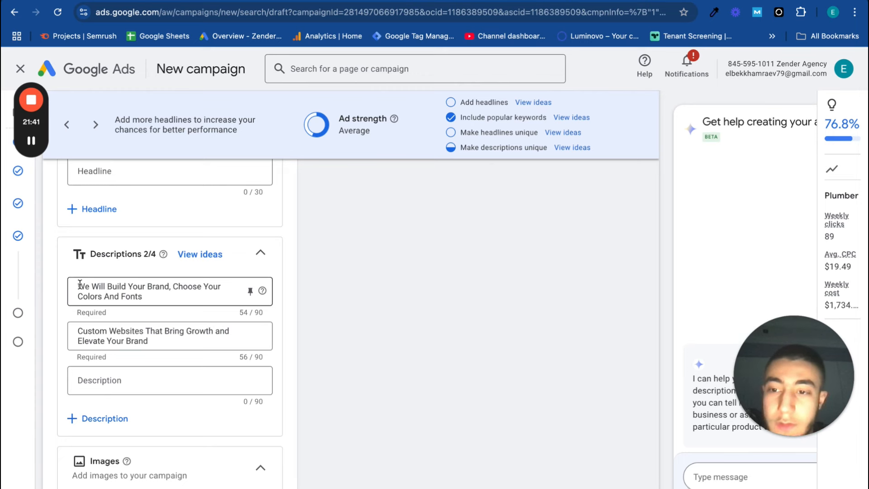
Review the two descriptions and examine how they appear with the headlines in the ad preview
{"action": "left_click_drag", "start_coordinate": [79, 285], "coordinate": [188, 292]}
{"action": "left_click", "coordinate": [321, 405]}
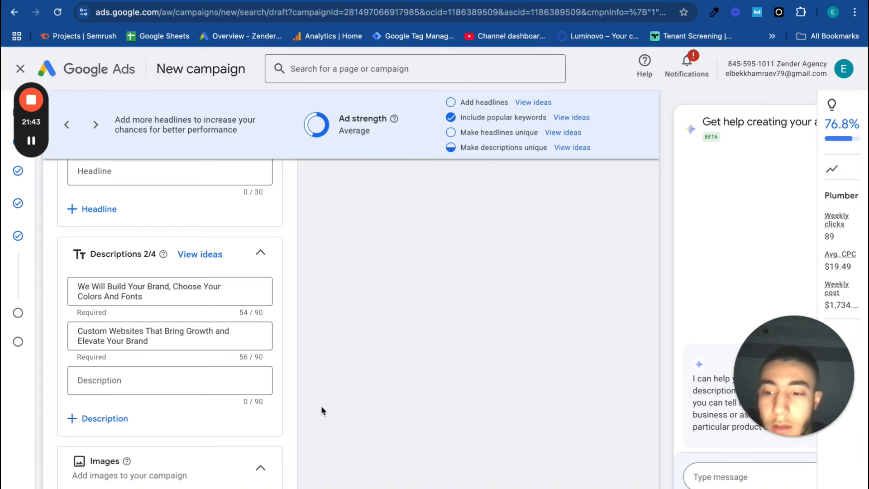
{"action": "scroll", "coordinate": [321, 406], "scroll_direction": "down", "scroll_amount": 3}
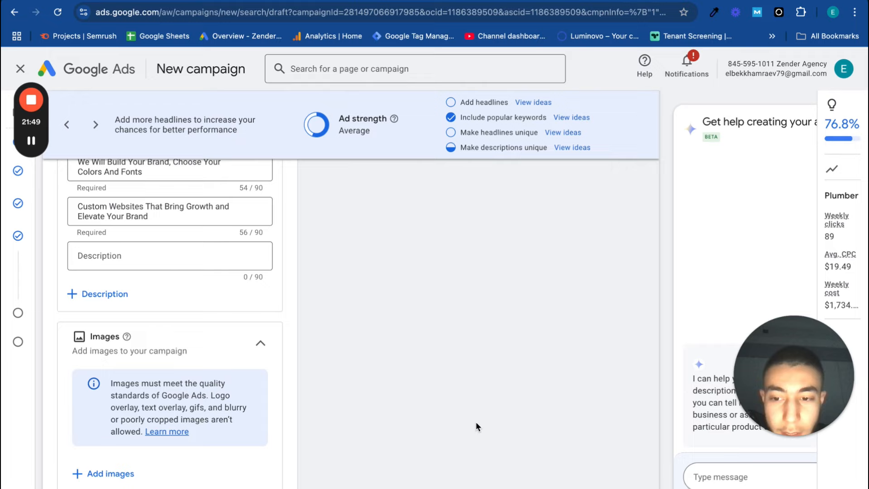
{"action": "scroll", "coordinate": [476, 422], "scroll_direction": "up", "scroll_amount": 20}
{"action": "scroll", "coordinate": [477, 421], "scroll_direction": "down", "scroll_amount": 17}
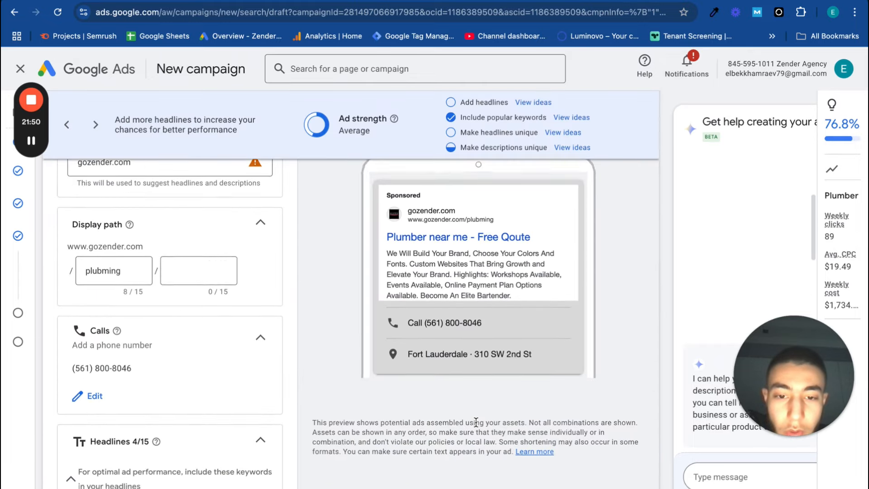
{"action": "scroll", "coordinate": [476, 422], "scroll_direction": "up", "scroll_amount": 1}
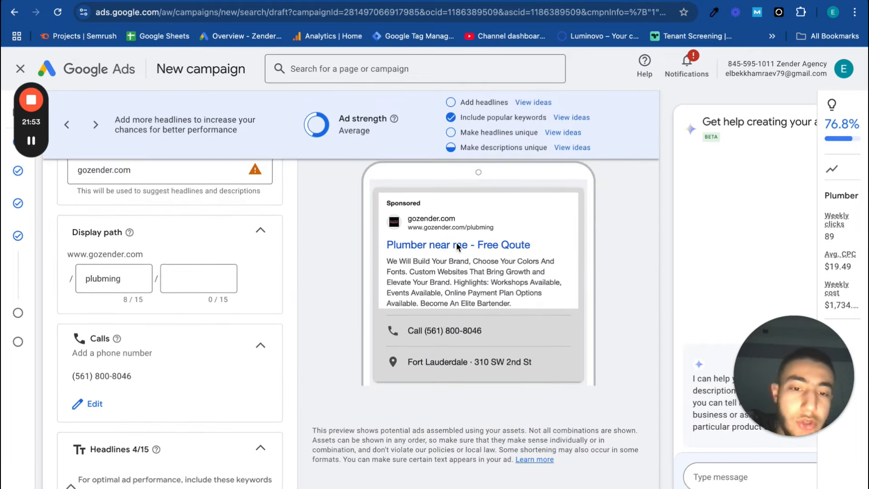
{"action": "scroll", "coordinate": [407, 363], "scroll_direction": "down", "scroll_amount": 15}
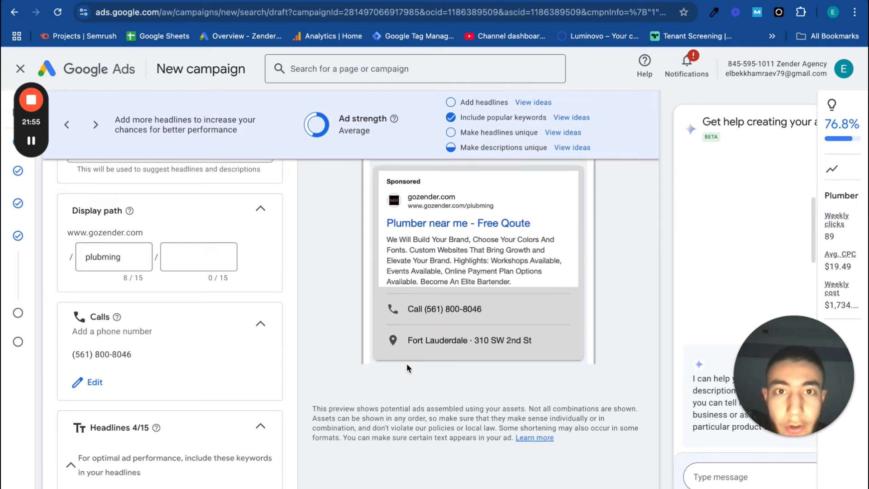
View the asset library for adding images to the campaign and close it without selecting any image
{"action": "scroll", "coordinate": [407, 365], "scroll_direction": "down", "scroll_amount": 9}
{"action": "scroll", "coordinate": [394, 376], "scroll_direction": "up", "scroll_amount": 10}
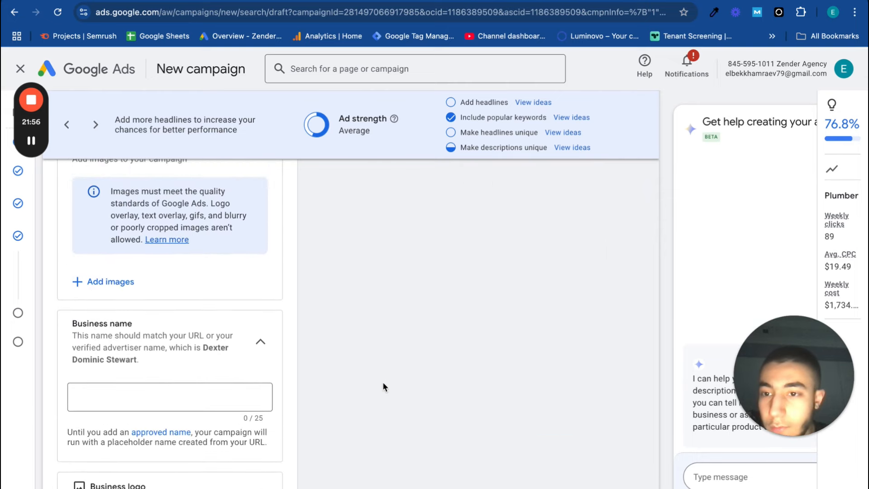
{"action": "left_click", "coordinate": [134, 282]}
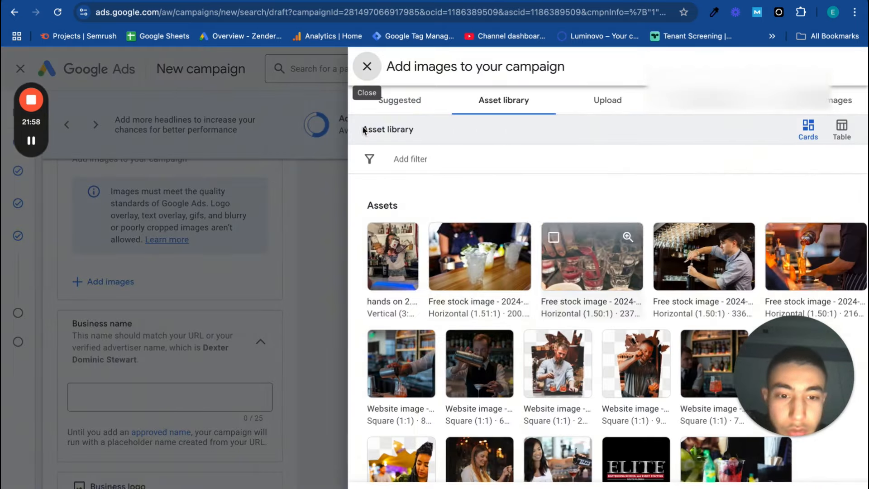
{"action": "left_click", "coordinate": [366, 66]}
Look over the ad's business name, business logo and sitelinks sections
{"action": "scroll", "coordinate": [271, 362], "scroll_direction": "down", "scroll_amount": 3}
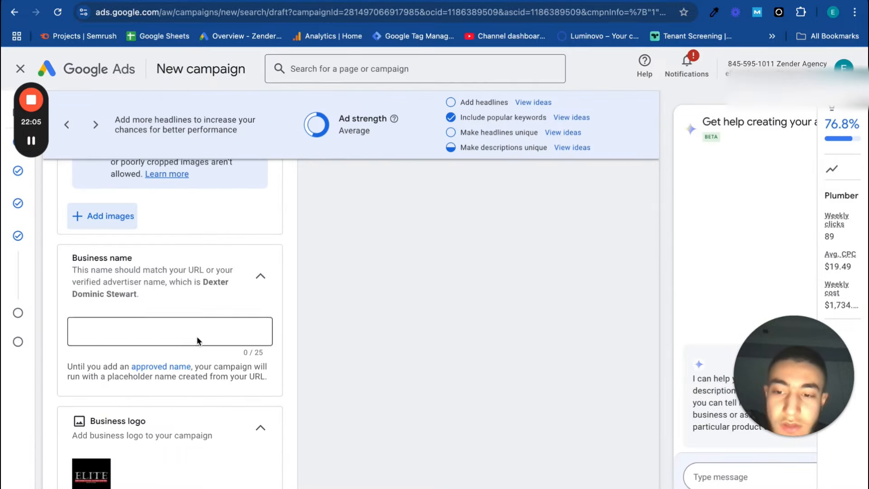
{"action": "scroll", "coordinate": [167, 416], "scroll_direction": "down", "scroll_amount": 5}
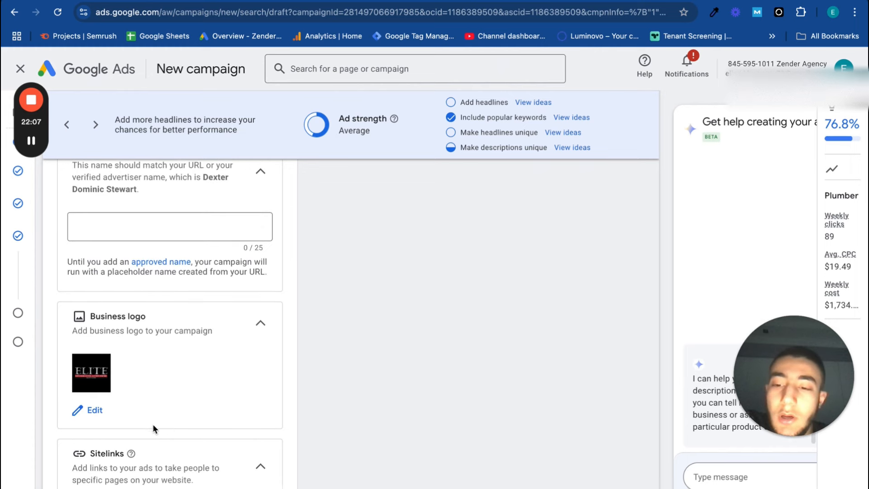
{"action": "scroll", "coordinate": [142, 357], "scroll_direction": "up", "scroll_amount": 1}
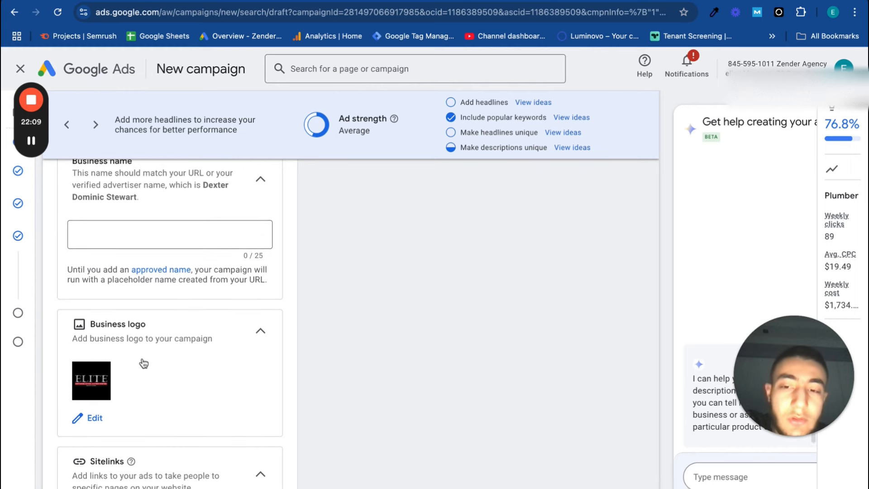
{"action": "scroll", "coordinate": [126, 243], "scroll_direction": "up", "scroll_amount": 2}
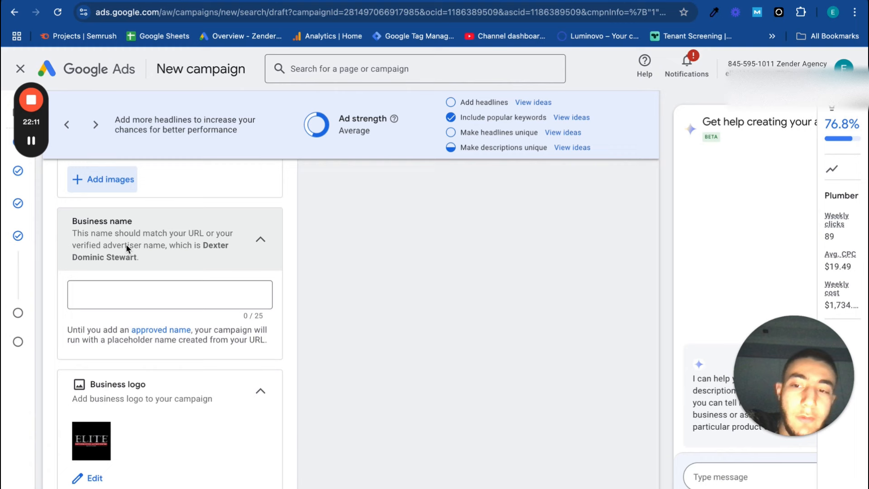
{"action": "scroll", "coordinate": [126, 244], "scroll_direction": "down", "scroll_amount": 14}
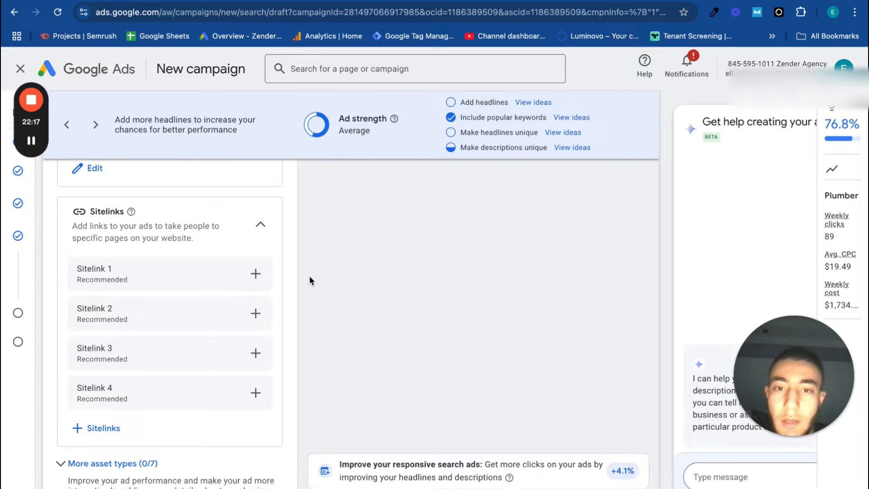
{"action": "key", "text": "ctrl+Left"}
{"action": "key", "text": "Left"}
{"action": "key", "text": "Left"}
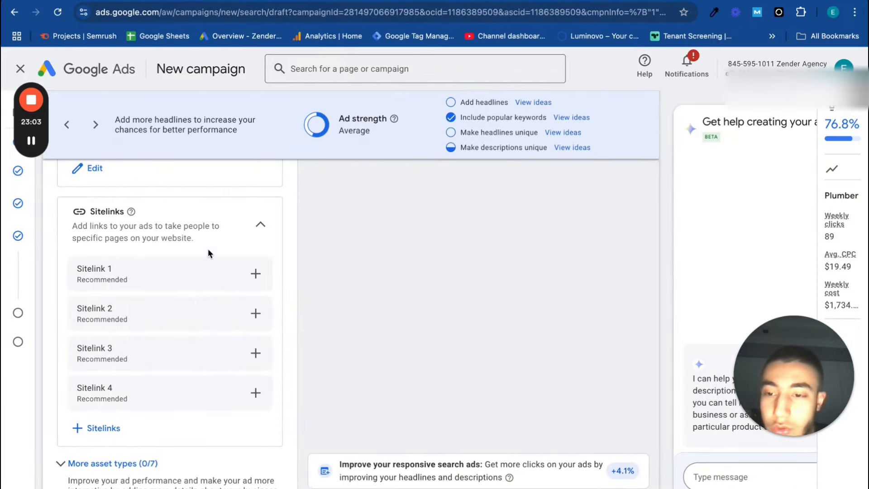
View the fields for creating Sitelink 1 and close the form without adding a sitelink
{"action": "left_click", "coordinate": [256, 273]}
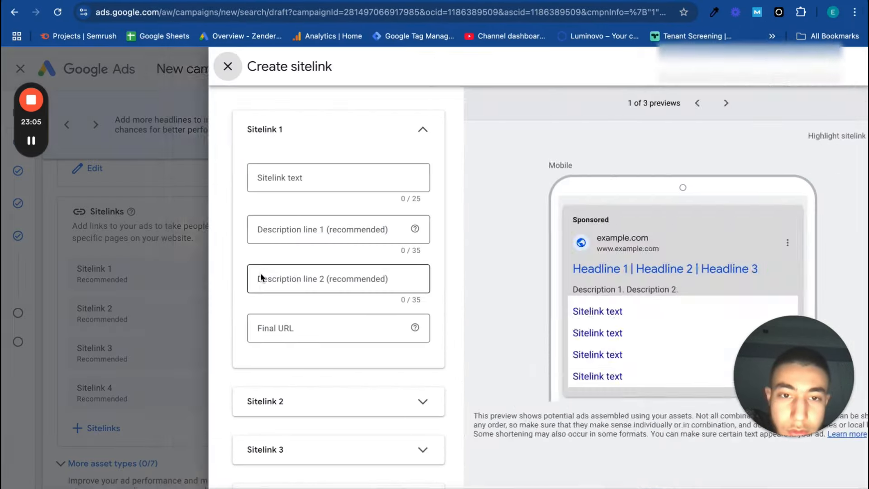
{"action": "left_click", "coordinate": [299, 176]}
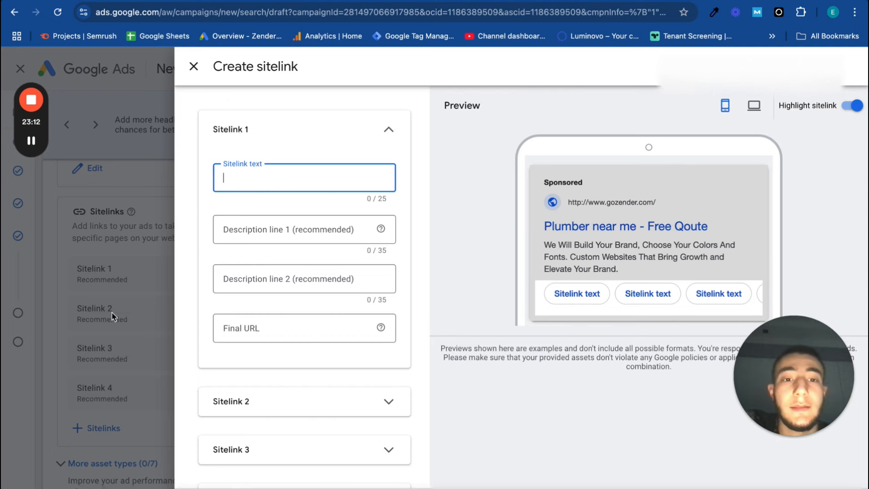
{"action": "left_click", "coordinate": [194, 66]}
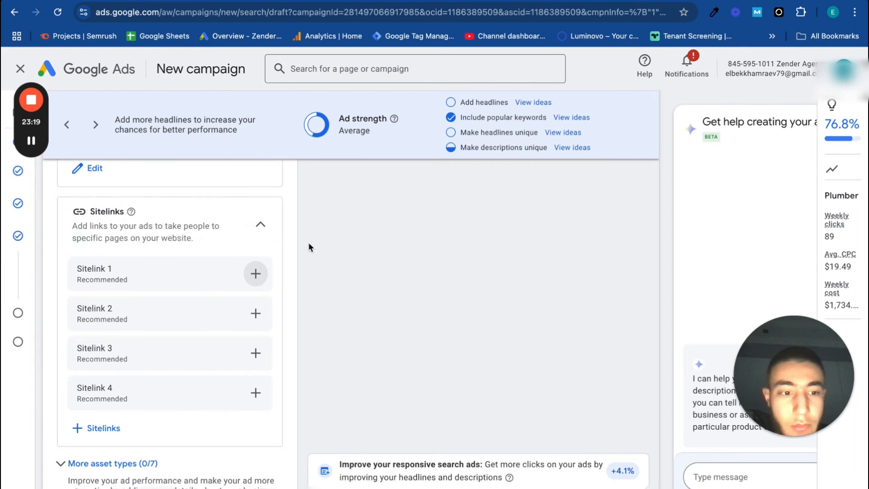
Look through the ad's additional asset types, from promotions to apps, and view the example search ads for "lawyer in new york"
{"action": "scroll", "coordinate": [202, 438], "scroll_direction": "down", "scroll_amount": 3}
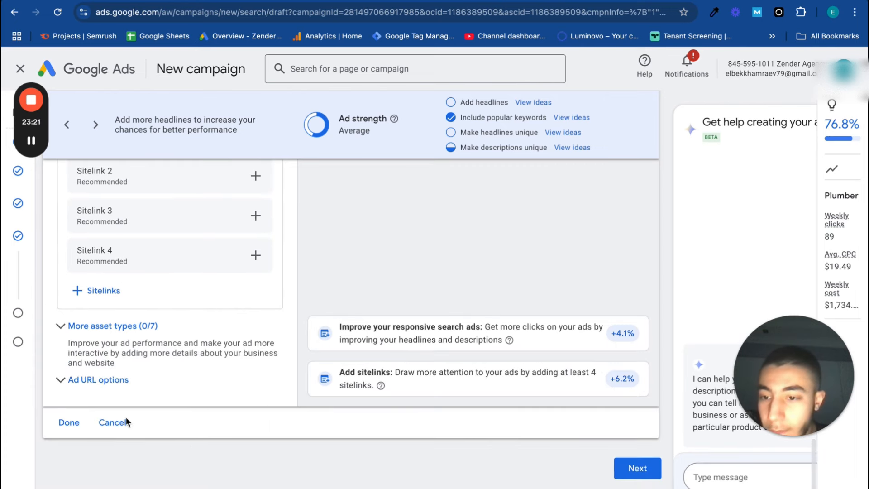
{"action": "left_click", "coordinate": [101, 331]}
{"action": "scroll", "coordinate": [177, 448], "scroll_direction": "down", "scroll_amount": 3}
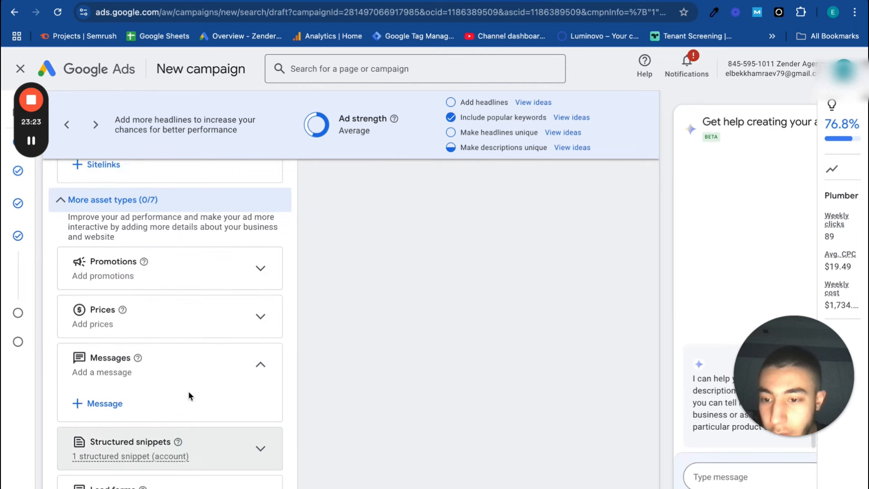
{"action": "scroll", "coordinate": [213, 398], "scroll_direction": "down", "scroll_amount": 2}
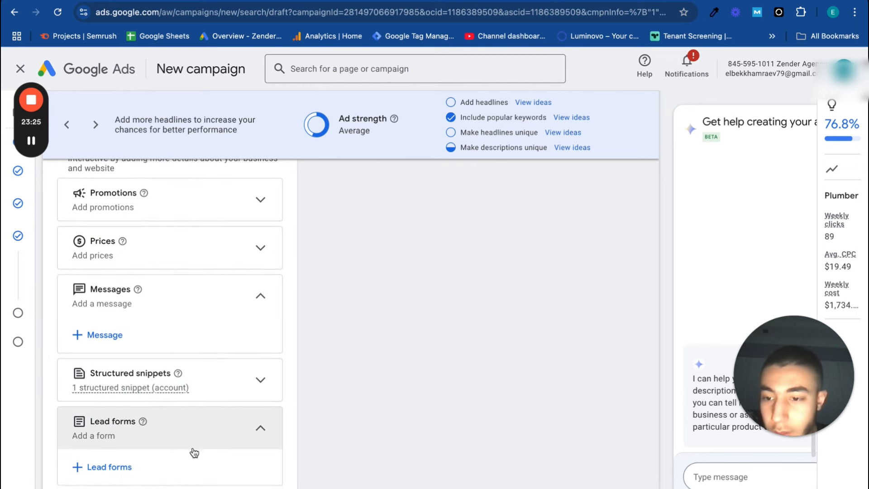
{"action": "scroll", "coordinate": [192, 451], "scroll_direction": "down", "scroll_amount": 2}
{"action": "scroll", "coordinate": [192, 448], "scroll_direction": "down", "scroll_amount": 3}
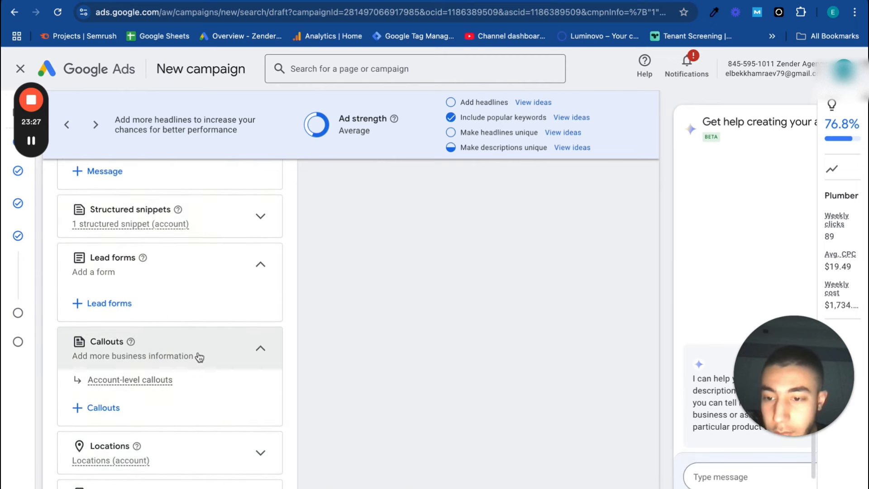
{"action": "scroll", "coordinate": [221, 343], "scroll_direction": "up", "scroll_amount": 1}
{"action": "scroll", "coordinate": [202, 425], "scroll_direction": "down", "scroll_amount": 3}
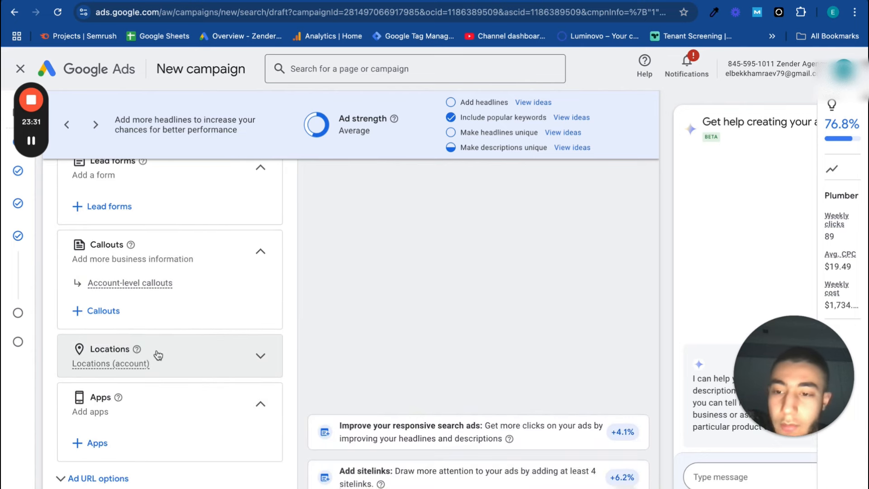
{"action": "scroll", "coordinate": [247, 405], "scroll_direction": "up", "scroll_amount": 2}
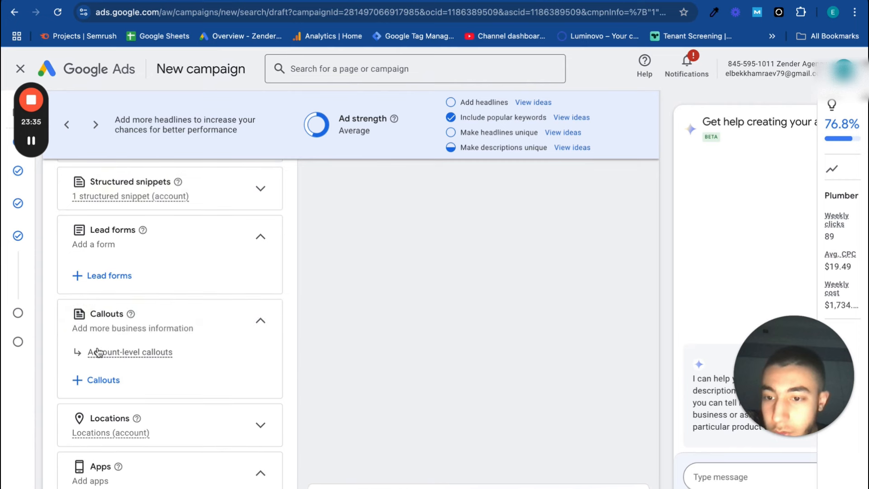
{"action": "mouse_move", "coordinate": [41, 154]}
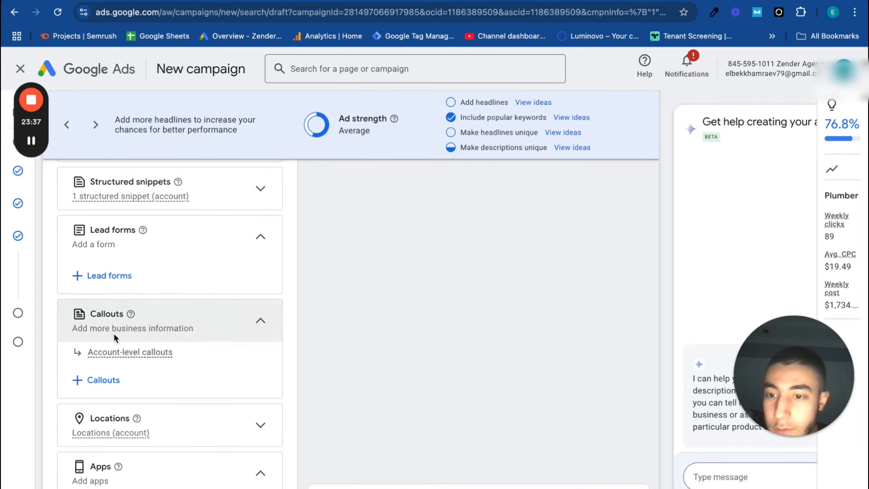
{"action": "scroll", "coordinate": [267, 300], "scroll_direction": "up", "scroll_amount": 10}
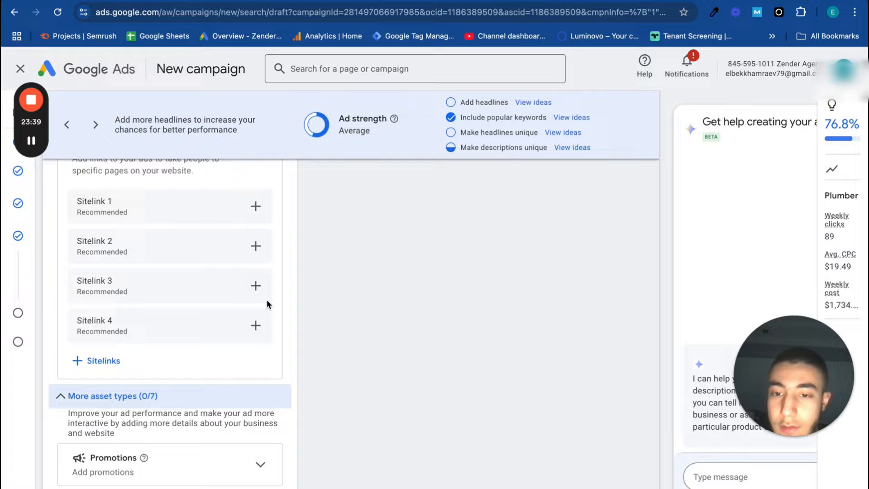
{"action": "key", "text": "ctrl+Left"}
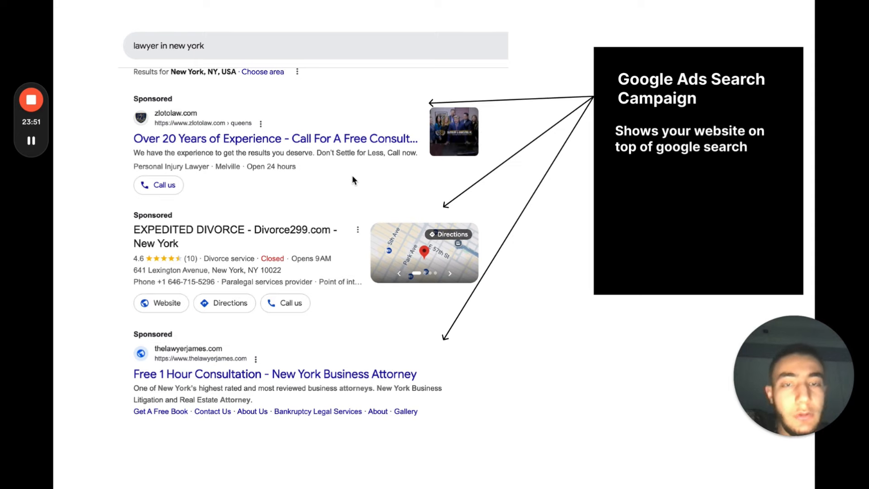
{"action": "key", "text": "ctrl+Right"}
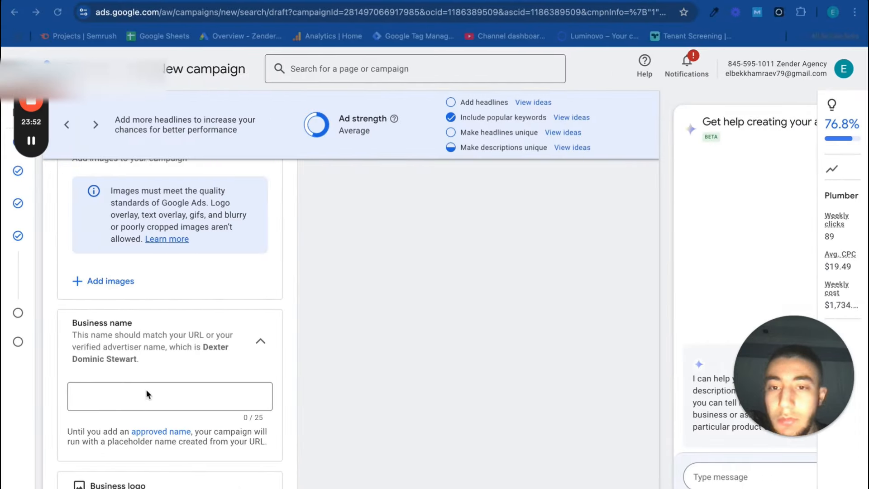
Try adding the Register Today and Get Started callouts plus a new callout to the campaign, and discard the changes
{"action": "scroll", "coordinate": [140, 408], "scroll_direction": "down", "scroll_amount": 10}
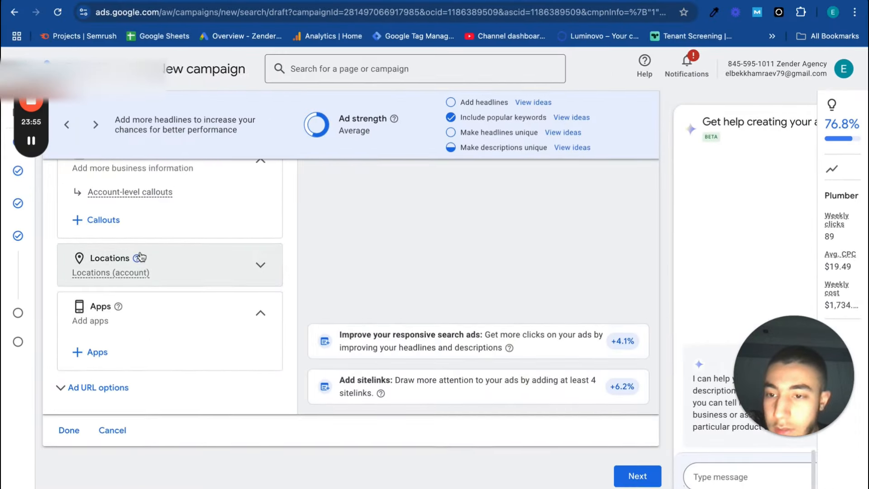
{"action": "scroll", "coordinate": [140, 251], "scroll_direction": "up", "scroll_amount": 2}
{"action": "left_click", "coordinate": [111, 305]}
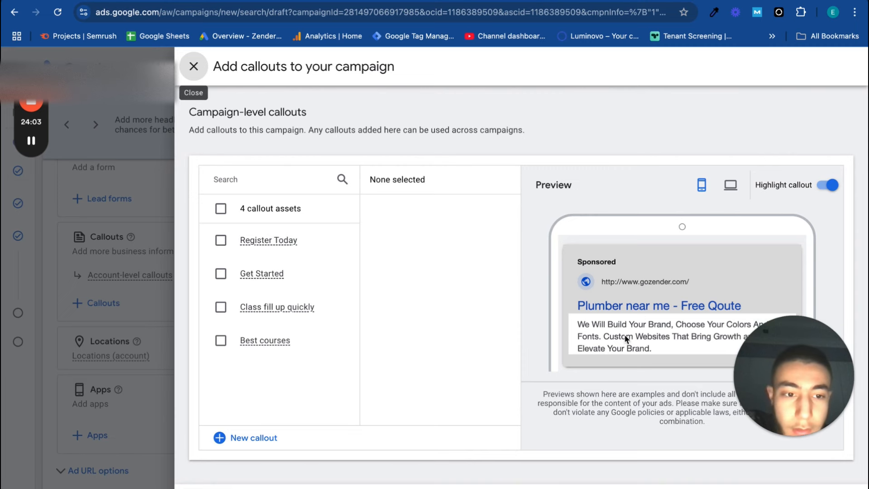
{"action": "left_click", "coordinate": [221, 241]}
{"action": "left_click", "coordinate": [221, 274]}
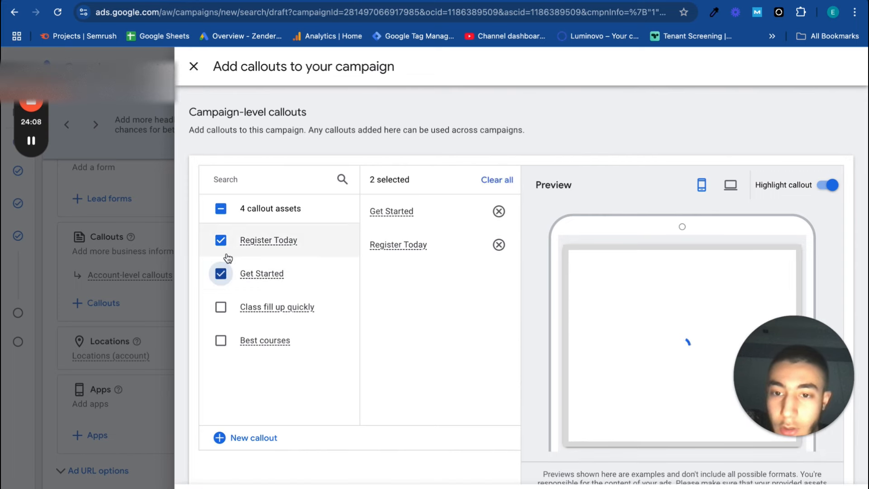
{"action": "left_click", "coordinate": [245, 446]}
{"action": "left_click", "coordinate": [257, 209]}
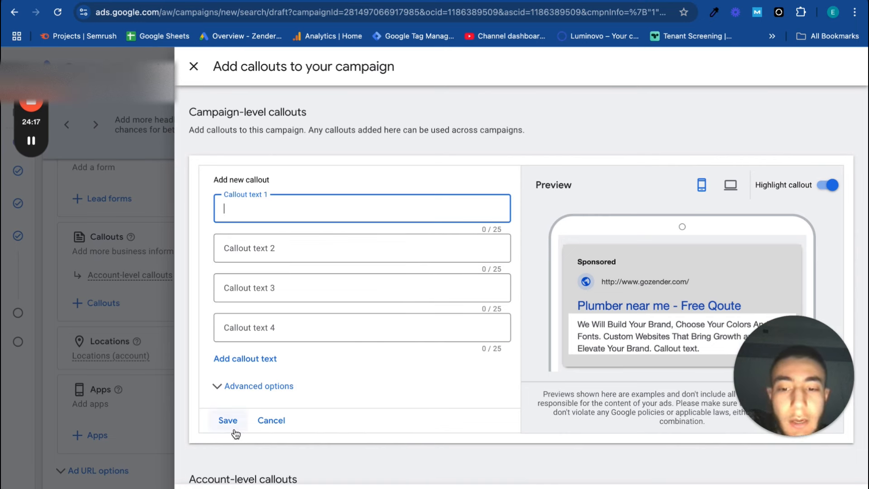
{"action": "key", "text": "Escape"}
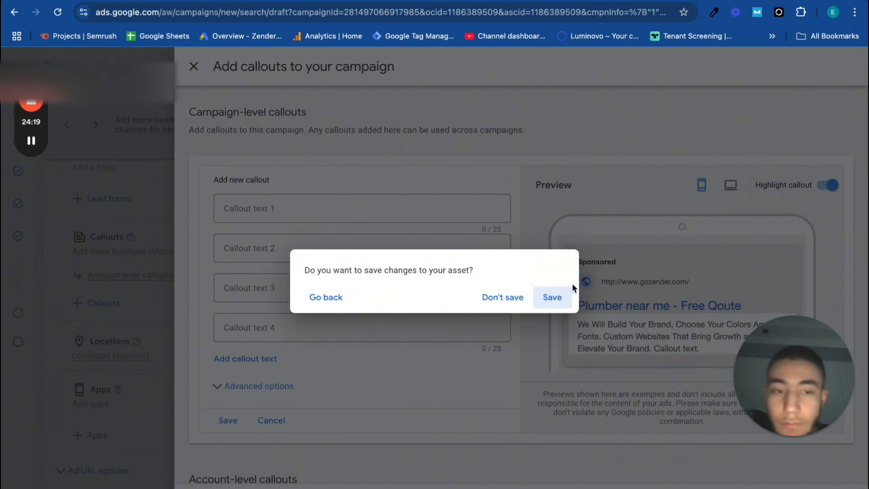
{"action": "left_click", "coordinate": [508, 307]}
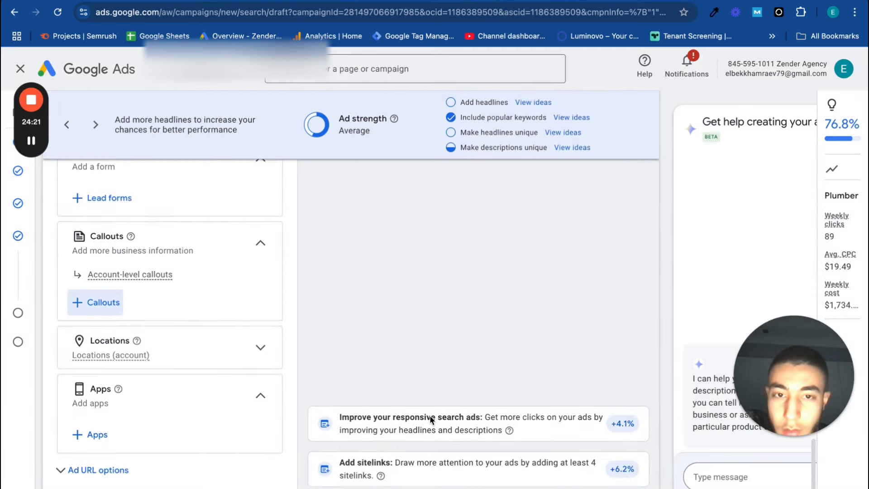
Check the Plumber ad's preview and proceed to the campaign budget
{"action": "scroll", "coordinate": [430, 414], "scroll_direction": "down", "scroll_amount": 2}
{"action": "scroll", "coordinate": [603, 422], "scroll_direction": "up", "scroll_amount": 15}
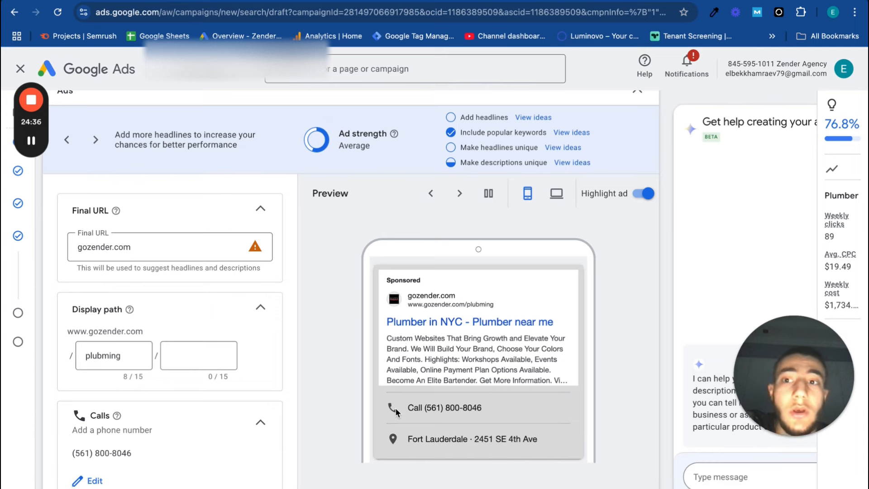
{"action": "scroll", "coordinate": [395, 407], "scroll_direction": "down", "scroll_amount": 15}
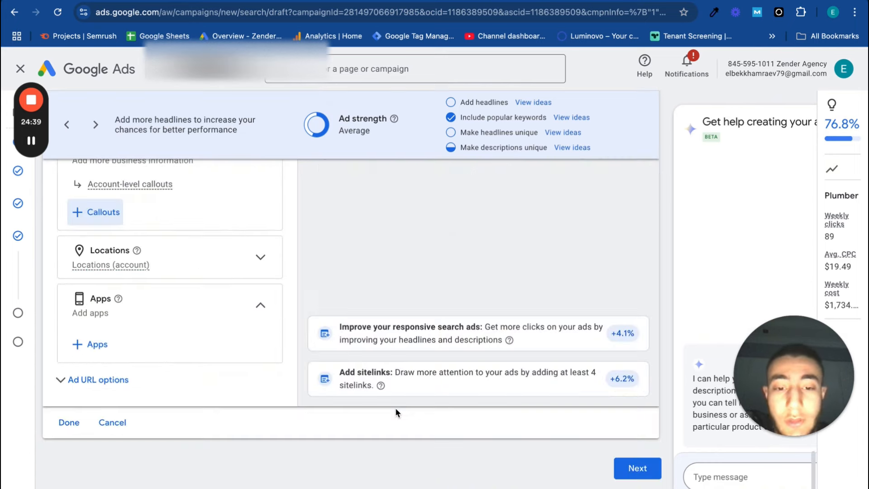
{"action": "left_click", "coordinate": [637, 469]}
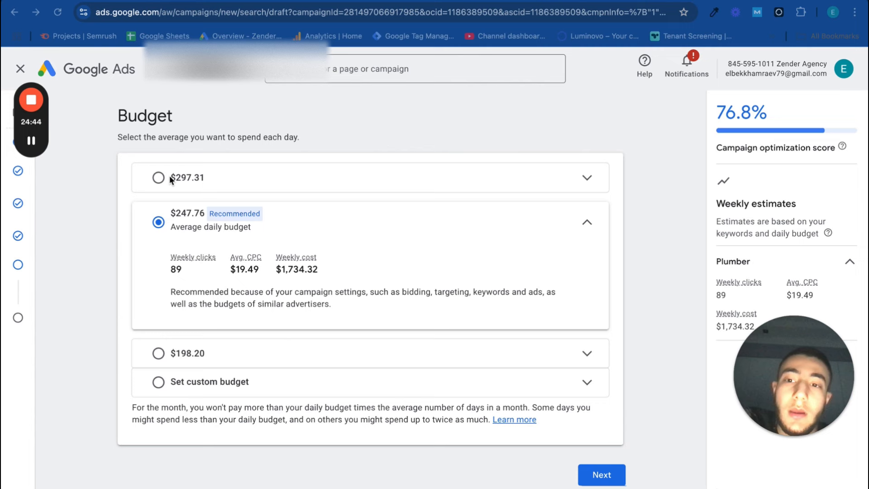
Set a custom average daily budget of $100 for the campaign and continue to the final review
{"action": "left_click", "coordinate": [194, 393]}
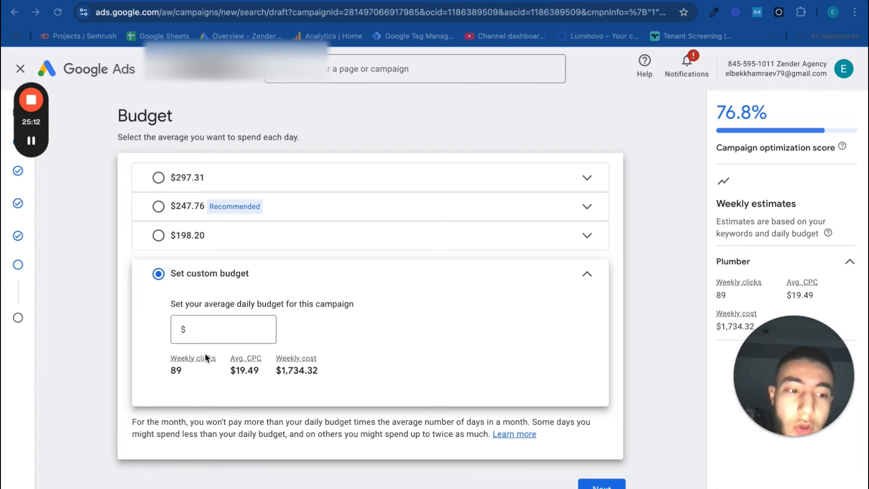
{"action": "left_click", "coordinate": [201, 330]}
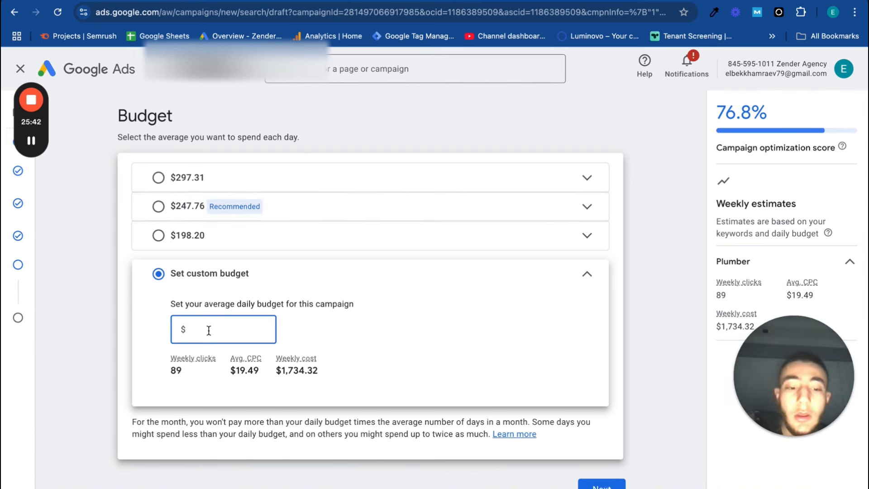
{"action": "type", "text": "00"}
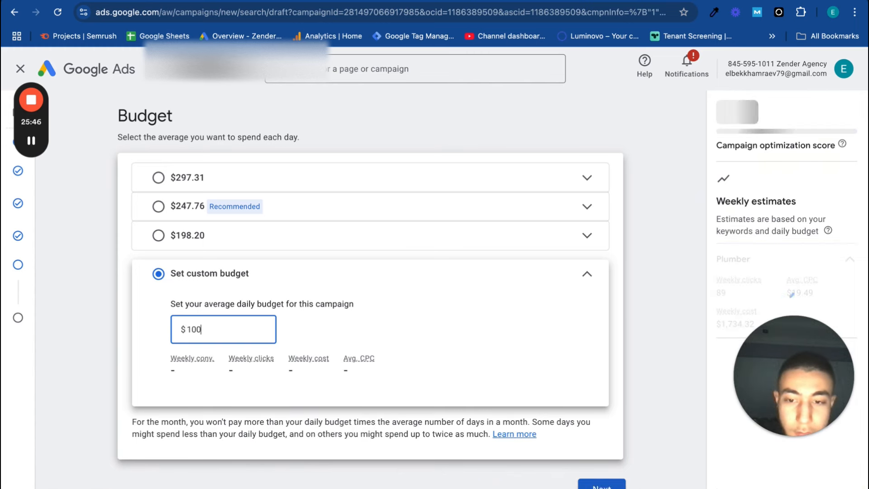
{"action": "left_click", "coordinate": [602, 484]}
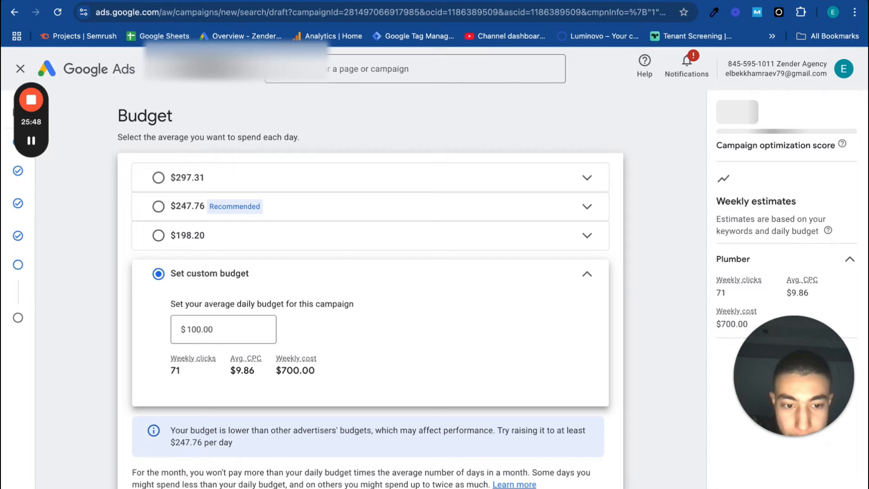
{"action": "scroll", "coordinate": [577, 397], "scroll_direction": "down", "scroll_amount": 2}
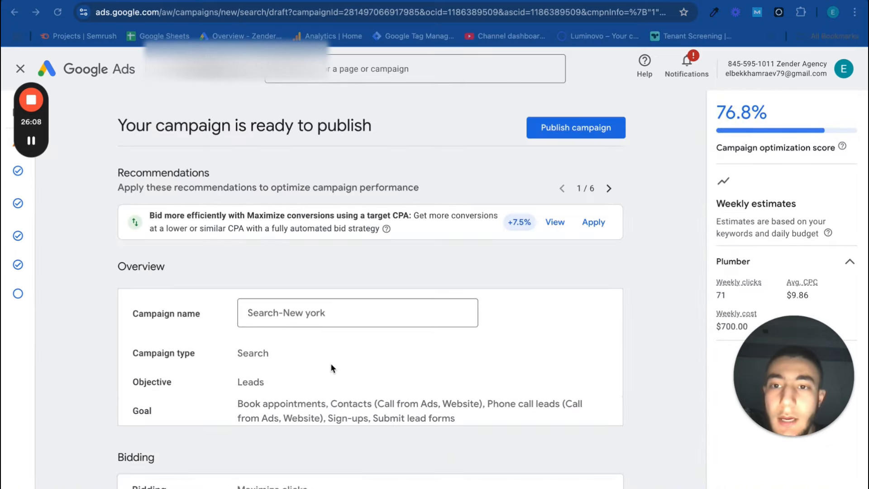
{"action": "scroll", "coordinate": [330, 363], "scroll_direction": "down", "scroll_amount": 5}
{"action": "scroll", "coordinate": [330, 363], "scroll_direction": "up", "scroll_amount": 5}
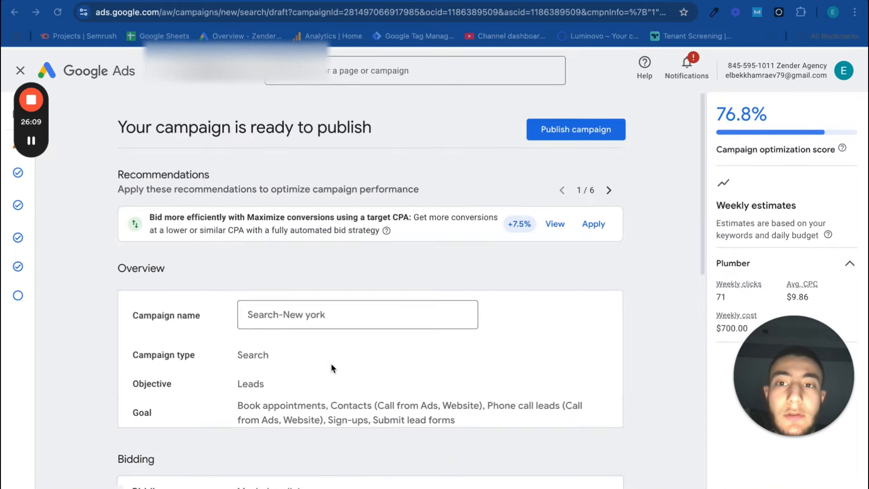
Review the campaign summary and publish the Search-New york campaign
{"action": "scroll", "coordinate": [226, 447], "scroll_direction": "down", "scroll_amount": 10}
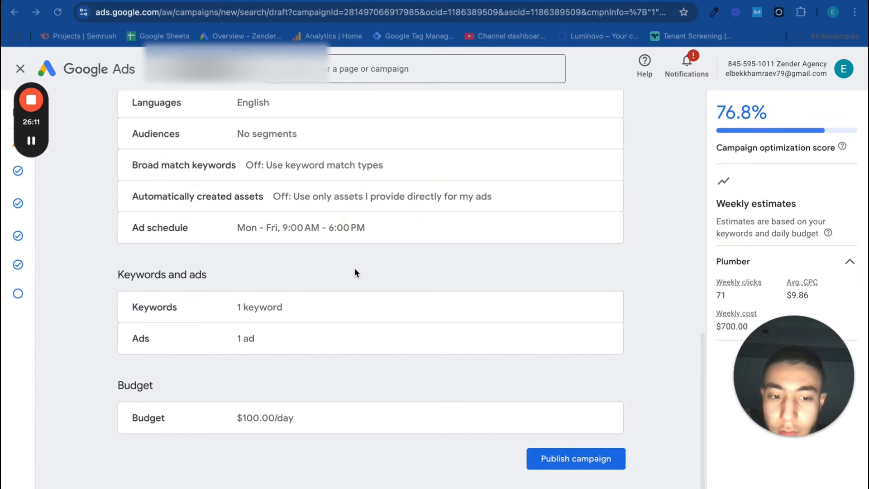
{"action": "scroll", "coordinate": [371, 270], "scroll_direction": "up", "scroll_amount": 10}
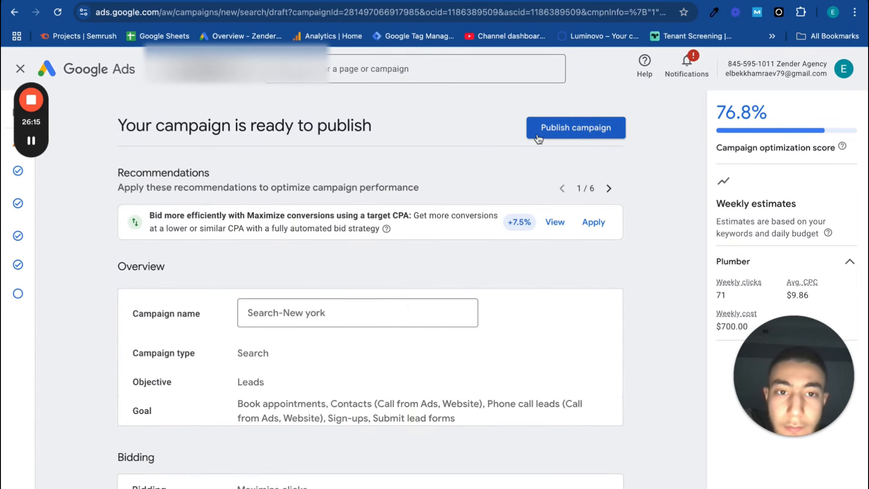
{"action": "left_click", "coordinate": [538, 137]}
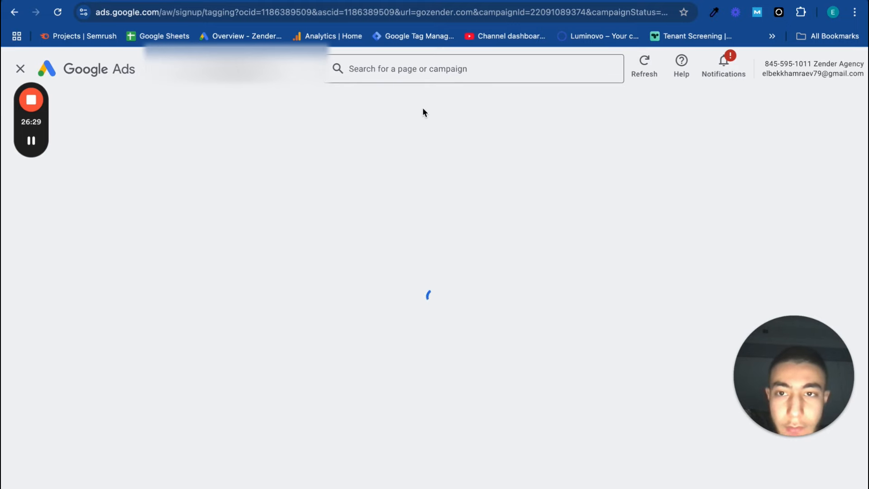
Postpone the Google tag setup and look through the event snippets offered for the conversion goals
{"action": "scroll", "coordinate": [474, 359], "scroll_direction": "down", "scroll_amount": 2}
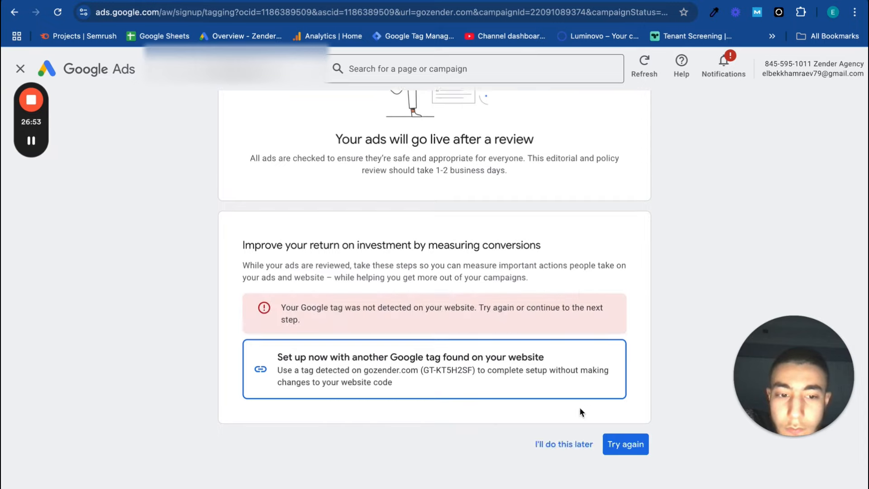
{"action": "left_click", "coordinate": [576, 446]}
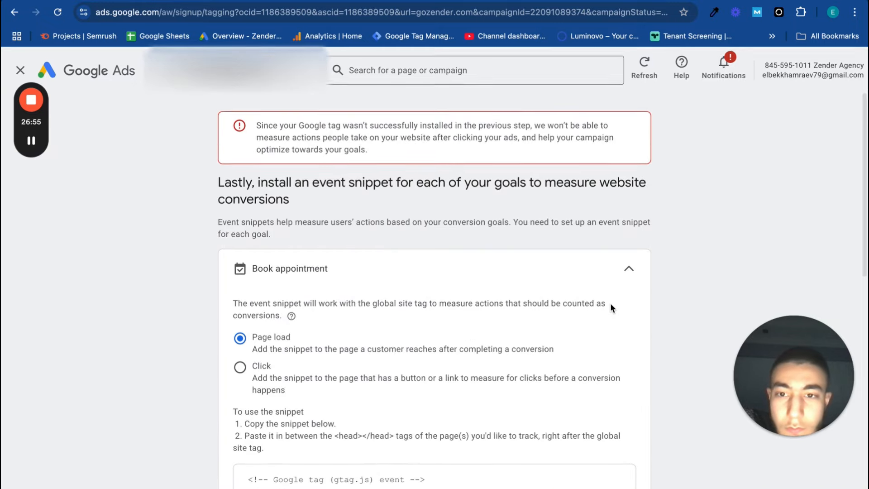
{"action": "scroll", "coordinate": [382, 378], "scroll_direction": "down", "scroll_amount": 15}
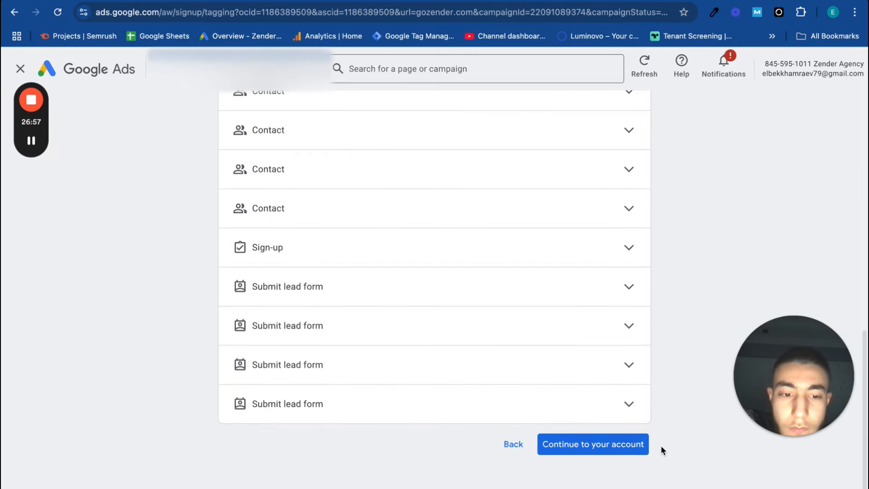
Finish the conversion tracking setup by continuing to the account, and review the Search-New york campaign's diagnostic insights in the overview
{"action": "left_click", "coordinate": [638, 441]}
{"action": "left_click", "coordinate": [545, 314]}
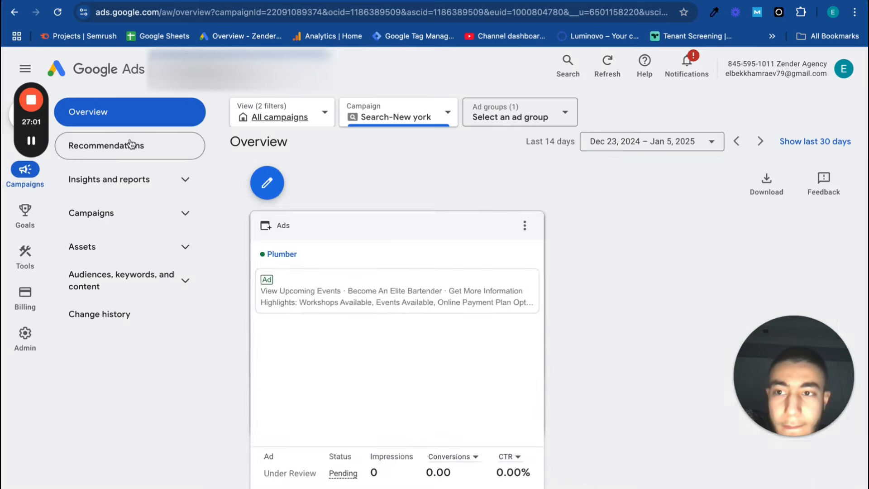
{"action": "scroll", "coordinate": [280, 455], "scroll_direction": "down", "scroll_amount": 2}
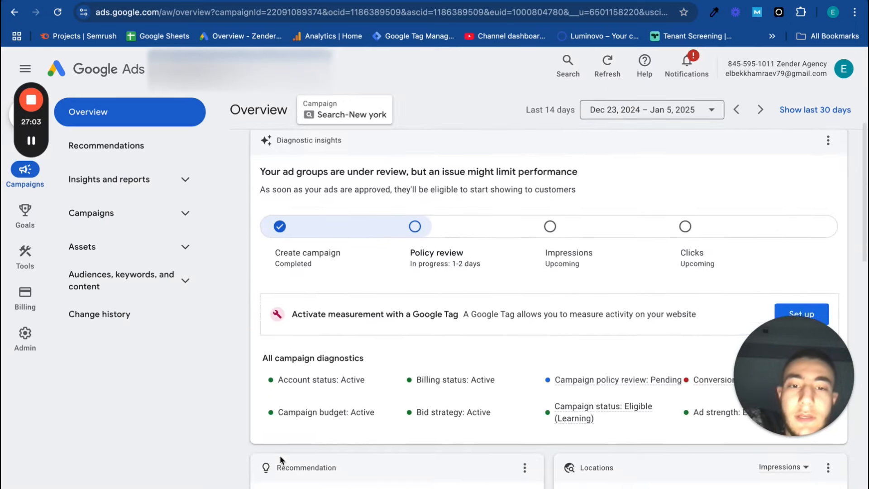
{"action": "scroll", "coordinate": [401, 130], "scroll_direction": "up", "scroll_amount": 1}
{"action": "scroll", "coordinate": [523, 411], "scroll_direction": "down", "scroll_amount": 1}
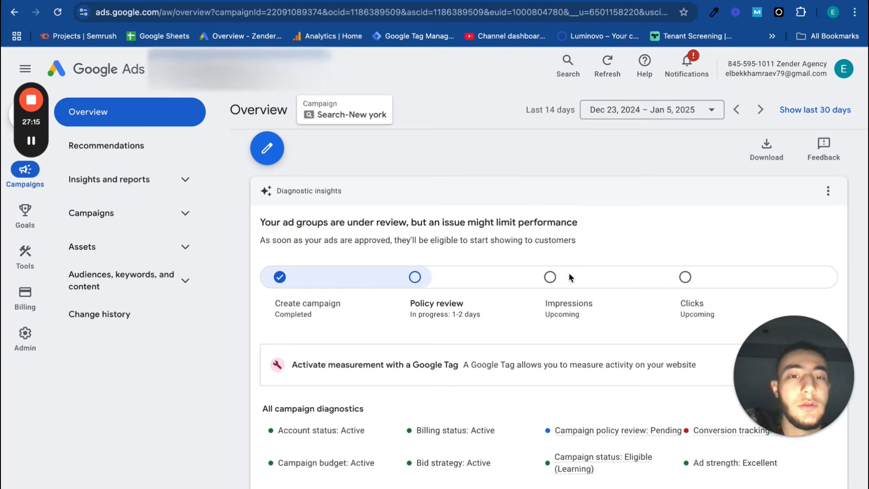
{"action": "scroll", "coordinate": [606, 384], "scroll_direction": "down", "scroll_amount": 1}
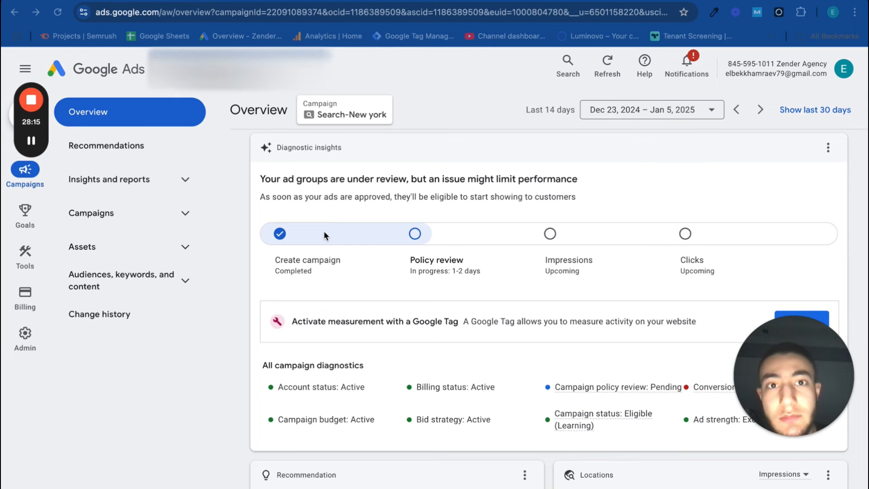
{"action": "scroll", "coordinate": [300, 370], "scroll_direction": "down", "scroll_amount": 1}
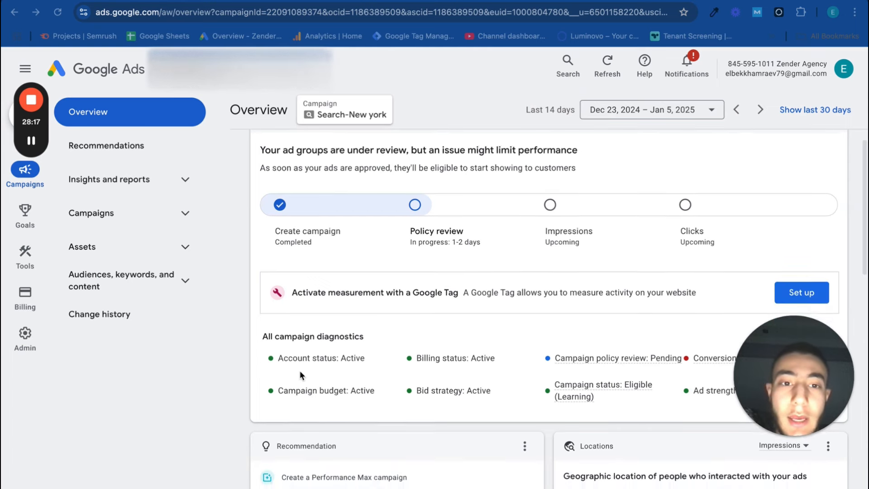
{"action": "scroll", "coordinate": [300, 370], "scroll_direction": "up", "scroll_amount": 2}
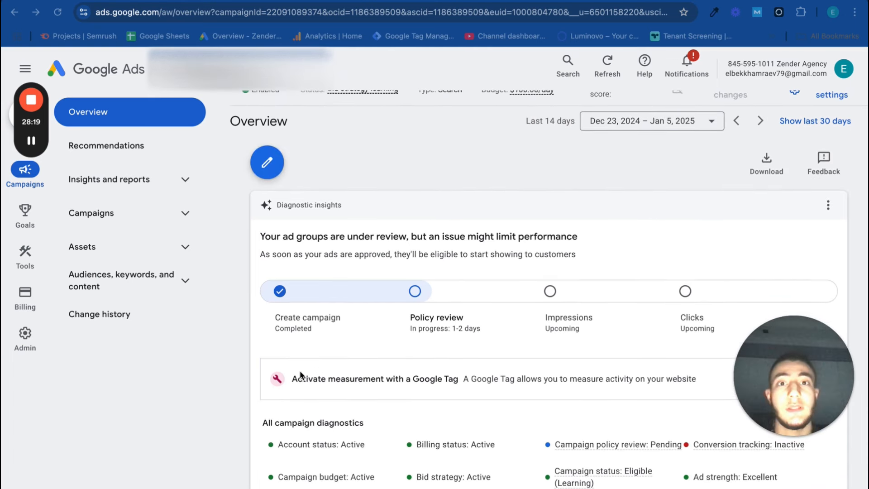